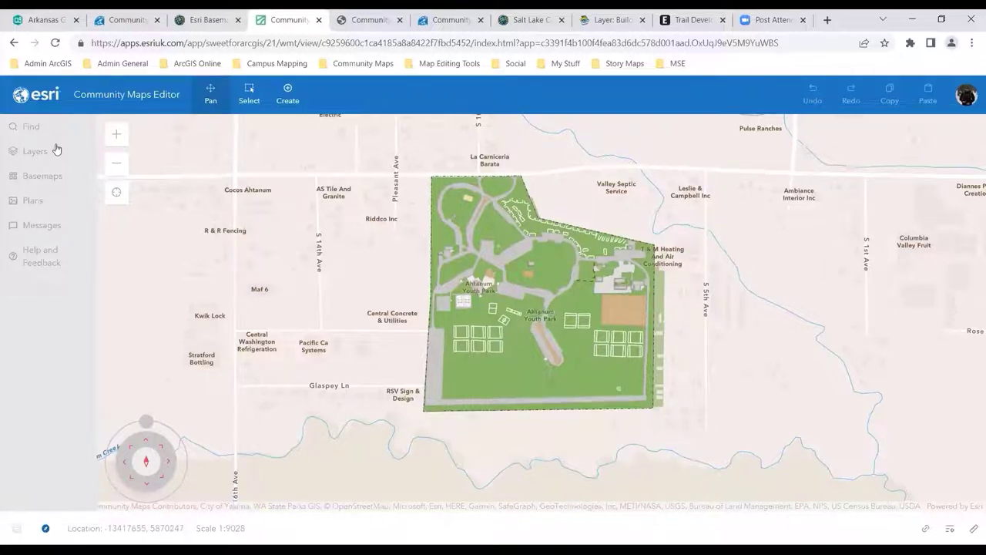
Step: Find Arkansas with the map's place search, go to the state result, and close the search
left_click(32, 129)
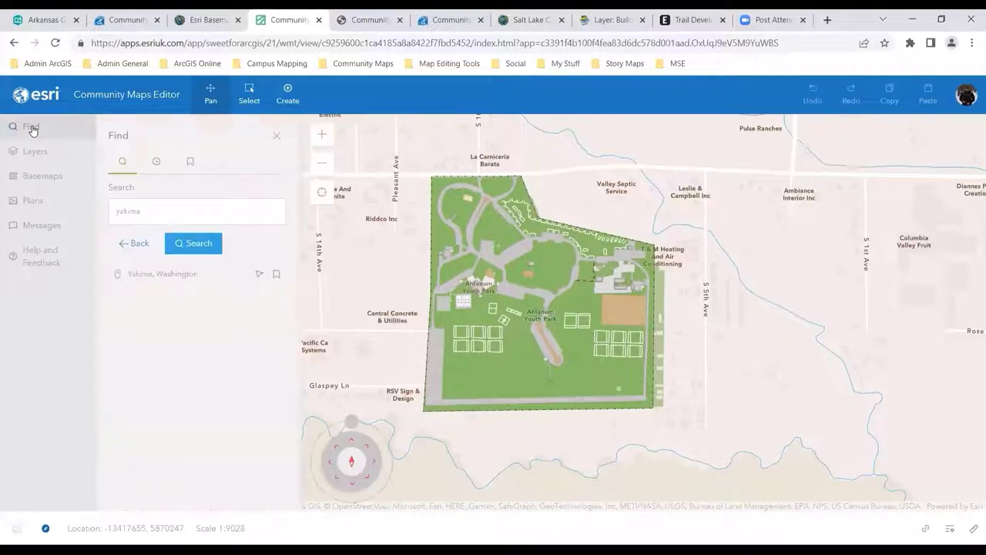
left_click(154, 215)
double_click(154, 217)
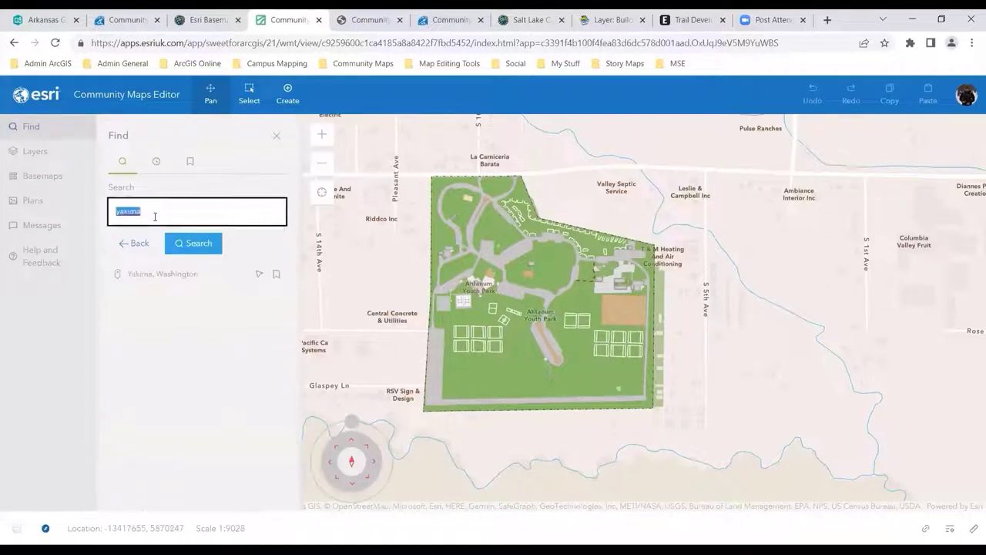
type("Ark")
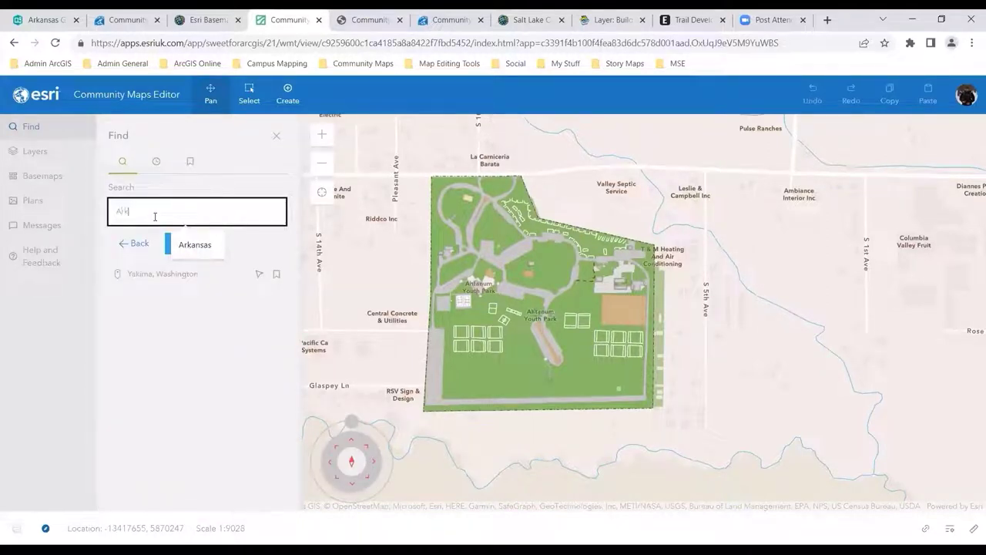
type("ansas")
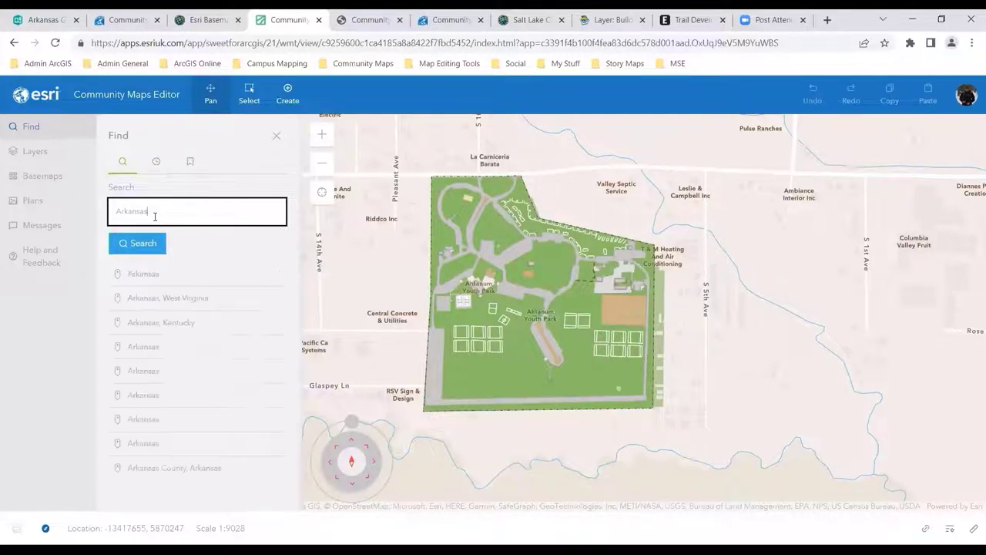
left_click(151, 275)
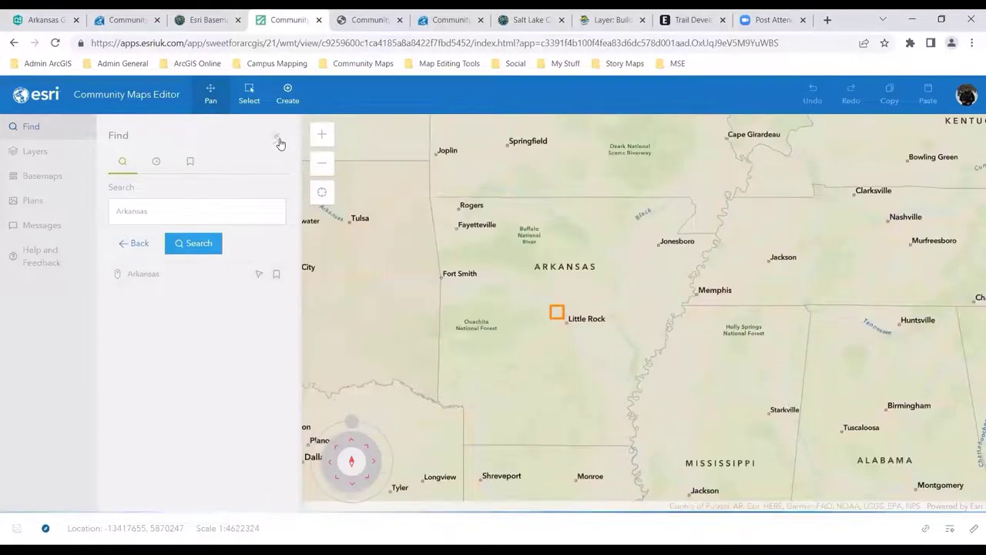
left_click(279, 141)
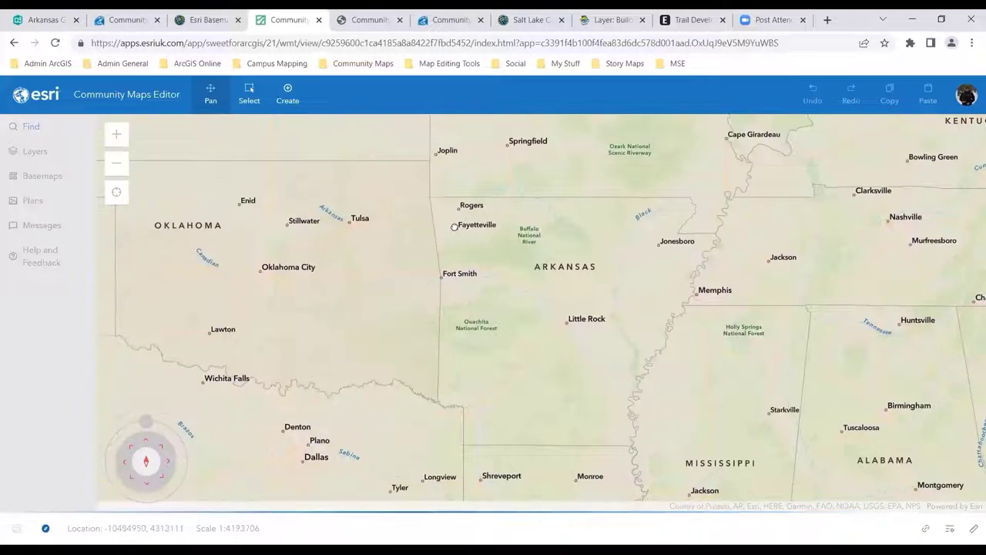
Step: Examine the contributed park features around Springdale, Arkansas, down to the Randall Tyson Recreational Complex
scroll(458, 224, "up", 2)
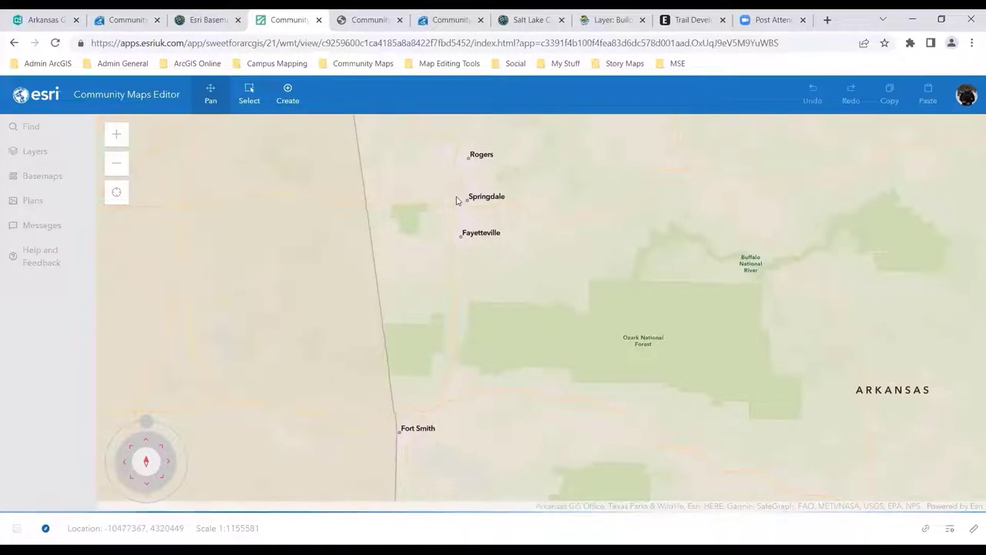
left_click_drag(454, 195, 445, 218)
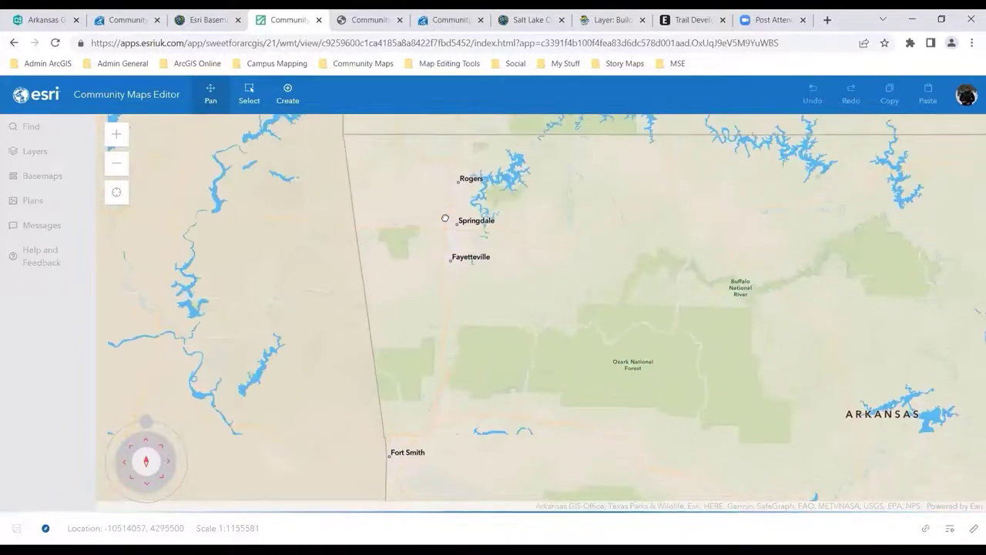
scroll(452, 212, "up", 1)
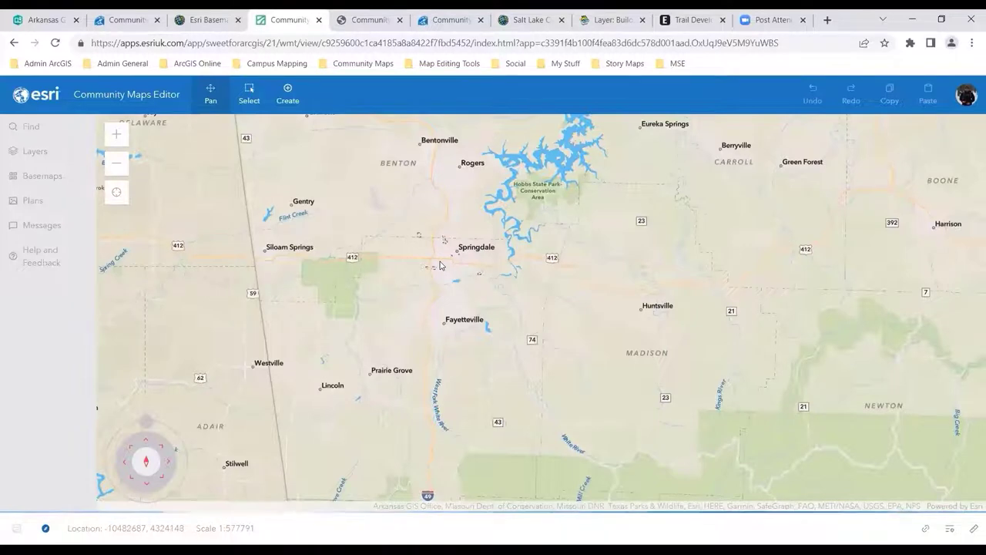
scroll(444, 249, "up", 1)
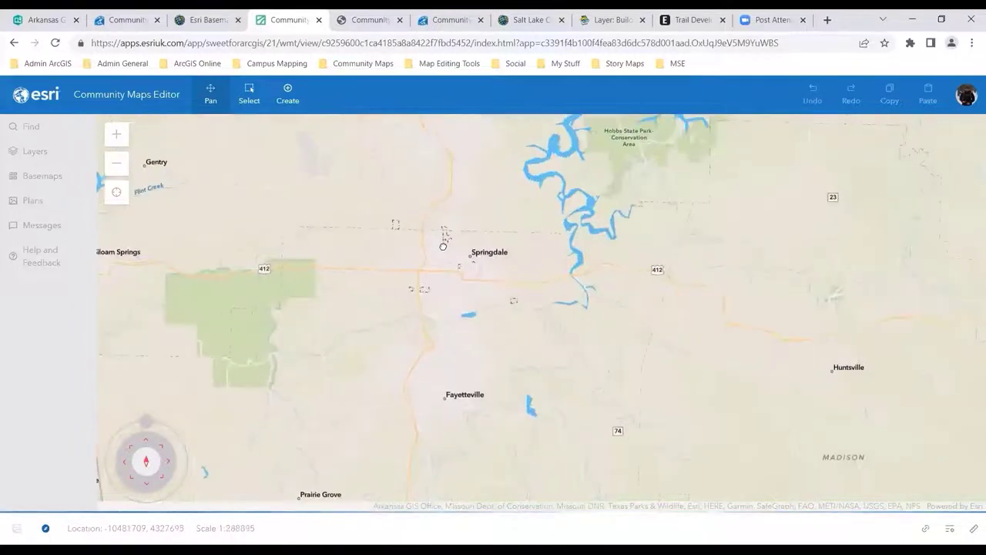
scroll(443, 246, "up", 1)
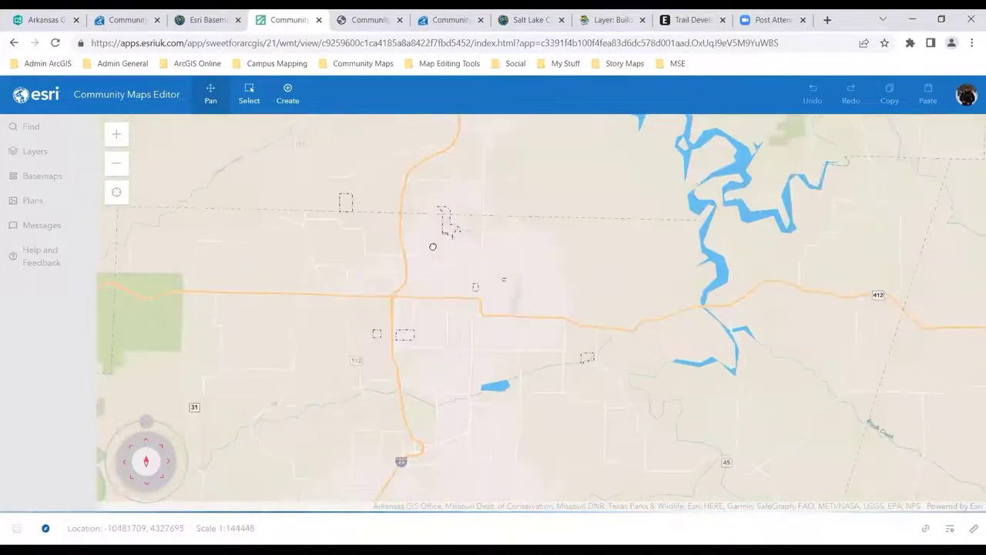
scroll(395, 342, "up", 2)
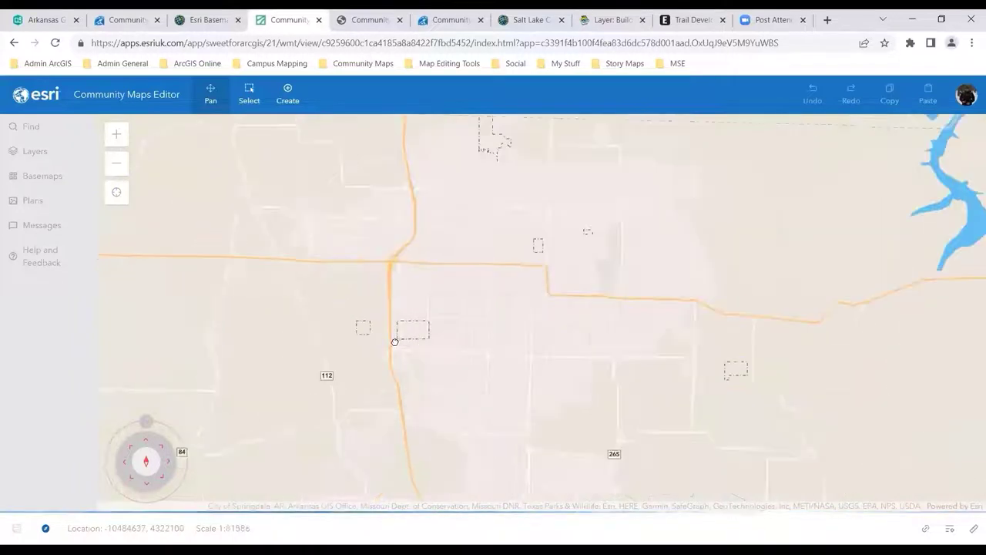
scroll(394, 342, "up", 1)
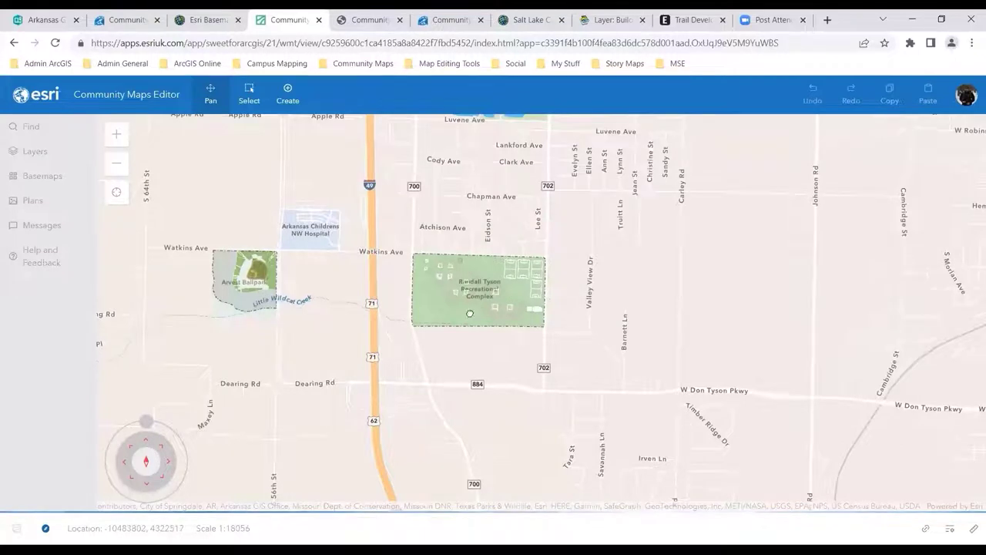
scroll(293, 300, "up", 1)
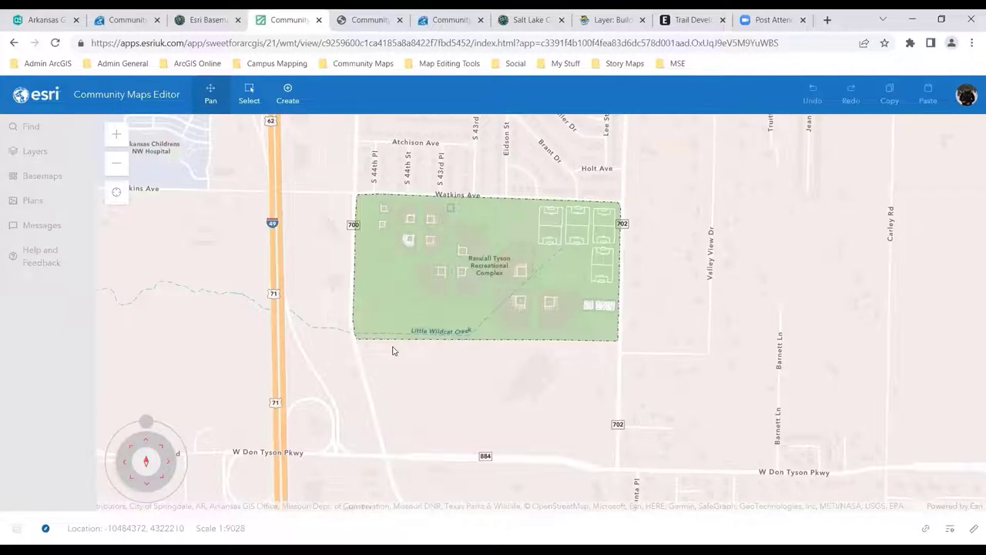
Step: Review the Community Maps Program home page and return to the Arkansas GIS User Forum story
left_click(45, 21)
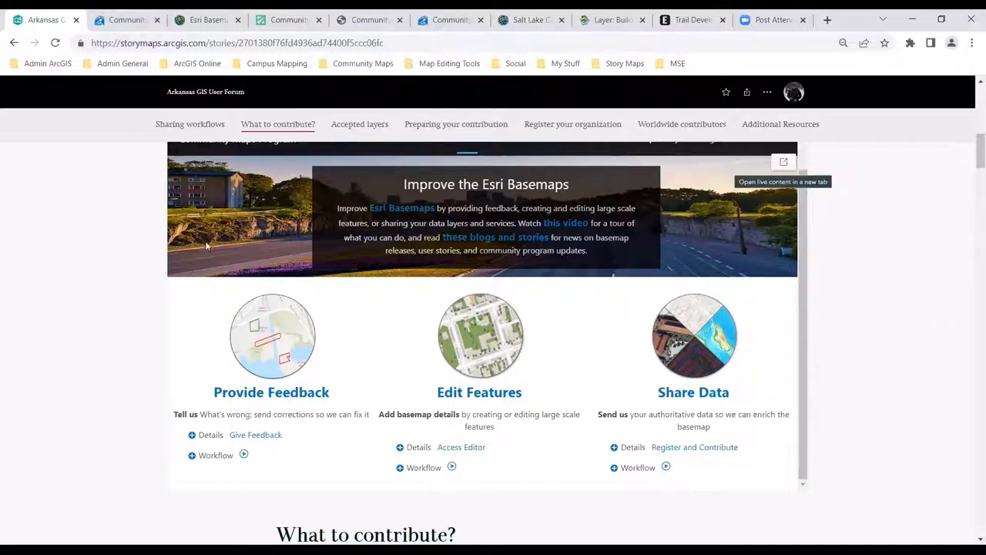
left_click(127, 22)
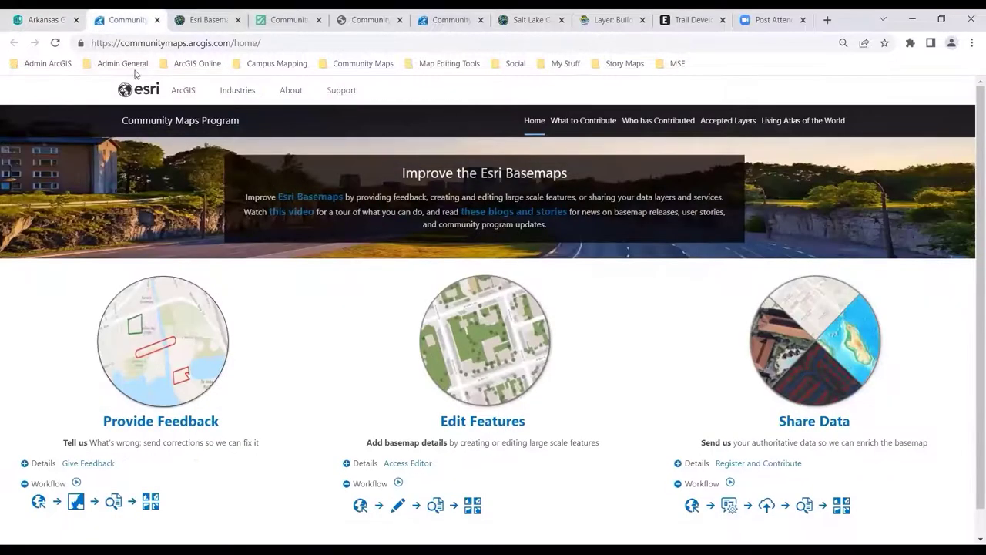
left_click(61, 21)
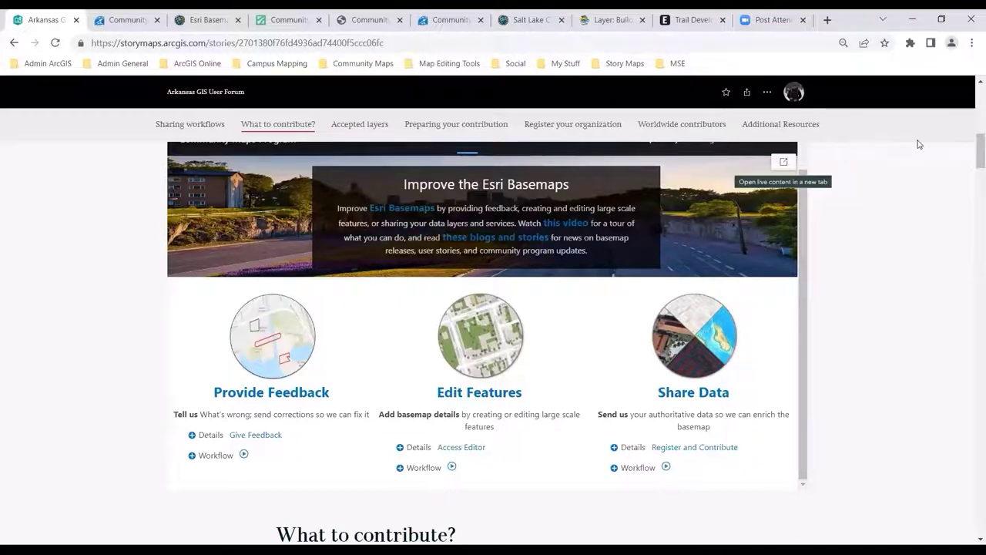
Step: Switch to the Community Maps contributor app and look over the account's details, registered layers and subscriptions
left_click(356, 20)
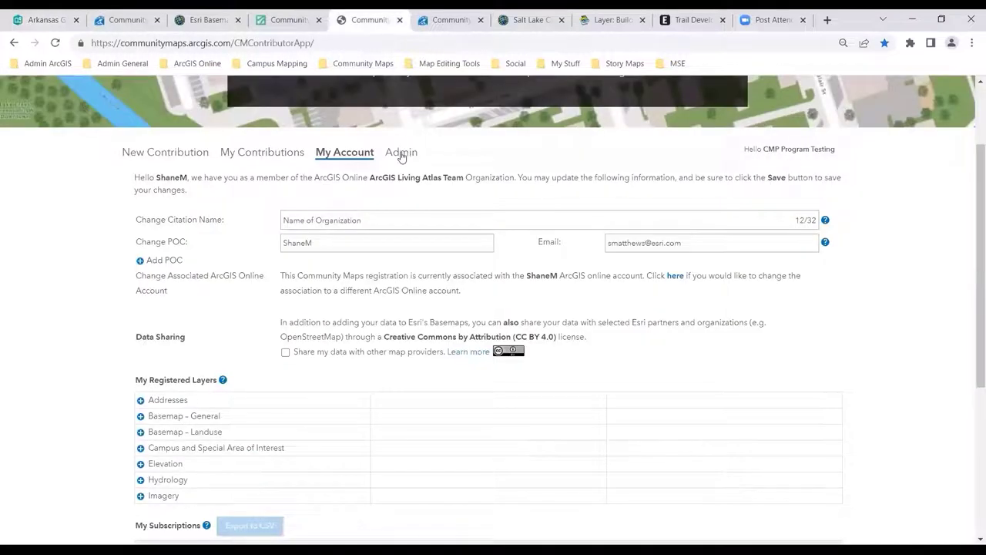
scroll(69, 259, "down", 1)
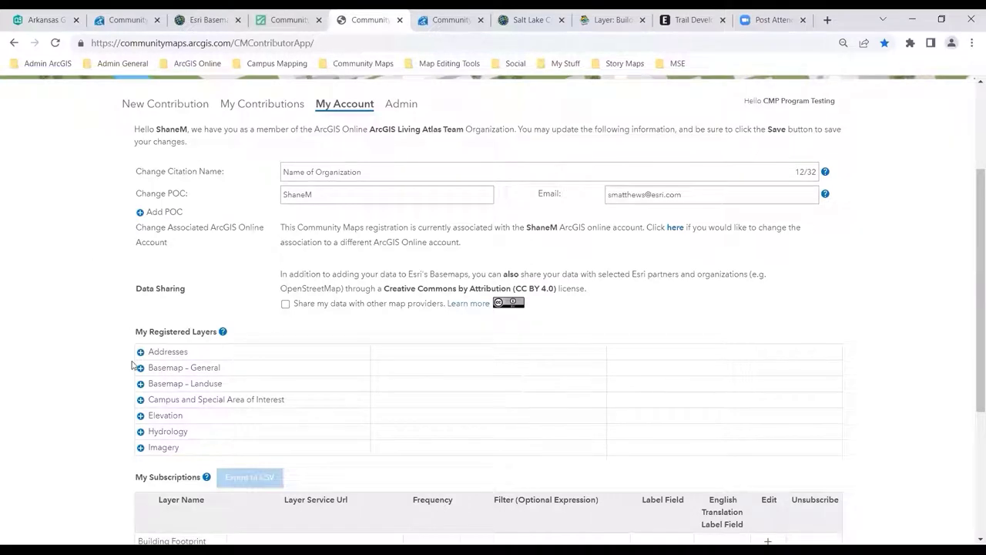
scroll(93, 410, "down", 3)
scroll(93, 408, "up", 5)
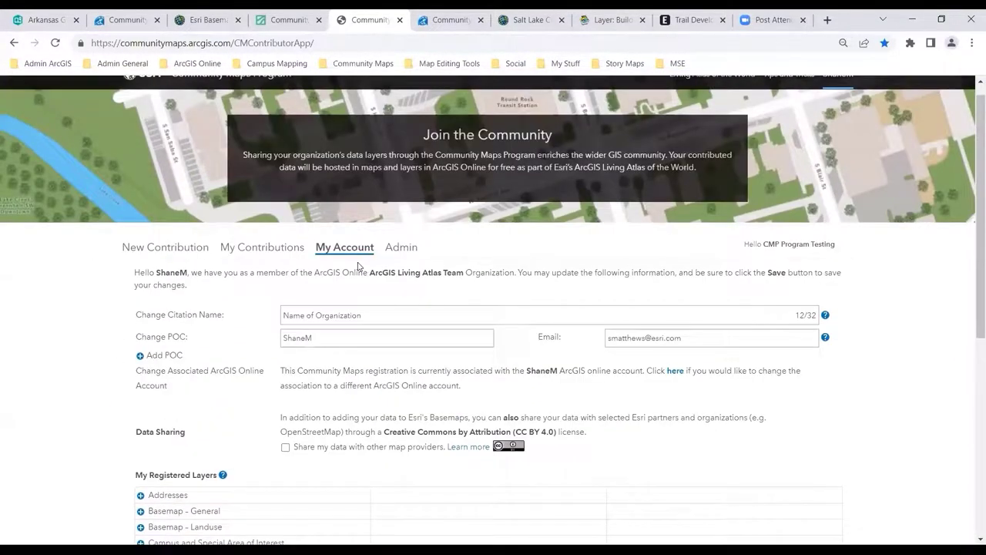
Step: Show the Arkansas contributors in the Admin section and open the City of Fayetteville, Arkansas record
left_click(398, 248)
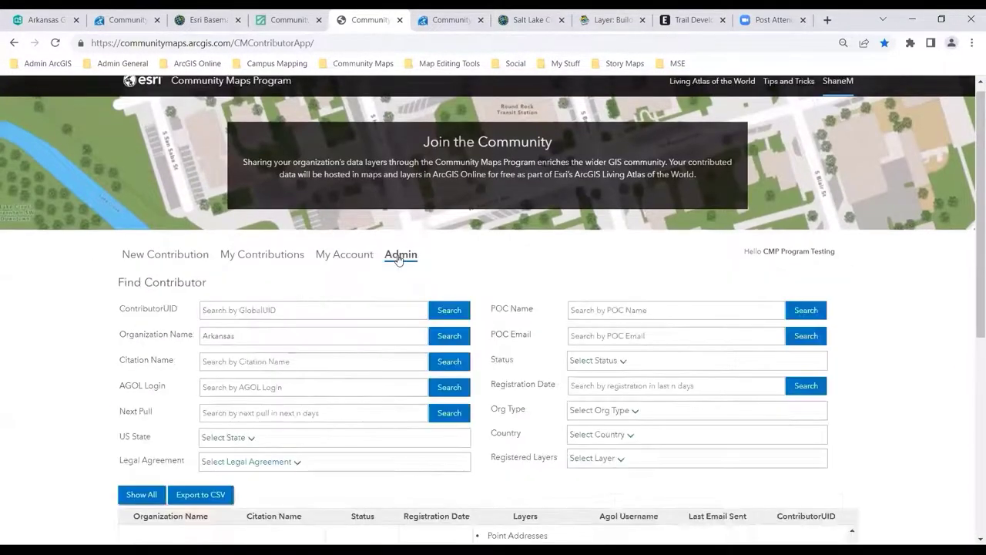
scroll(38, 404, "down", 3)
scroll(37, 403, "down", 3)
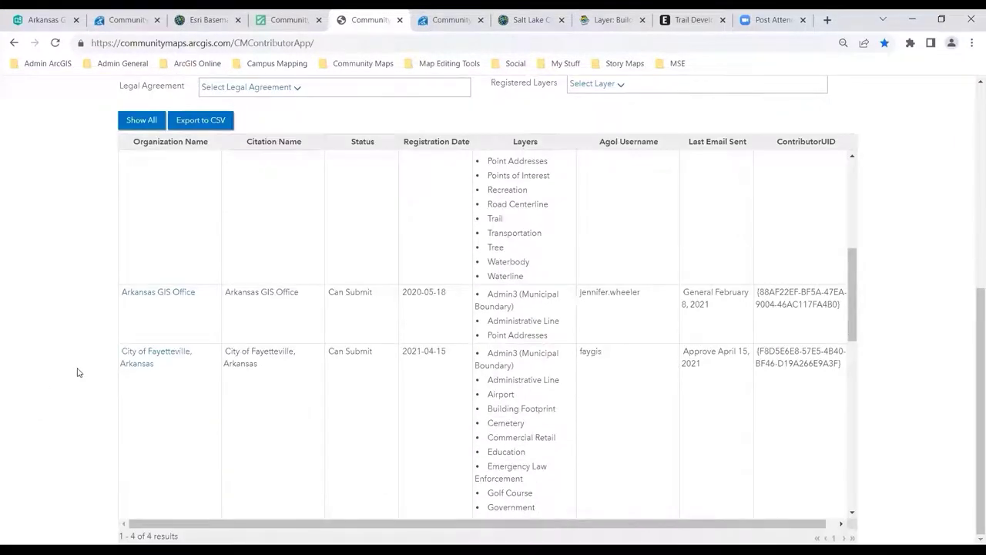
left_click(177, 353)
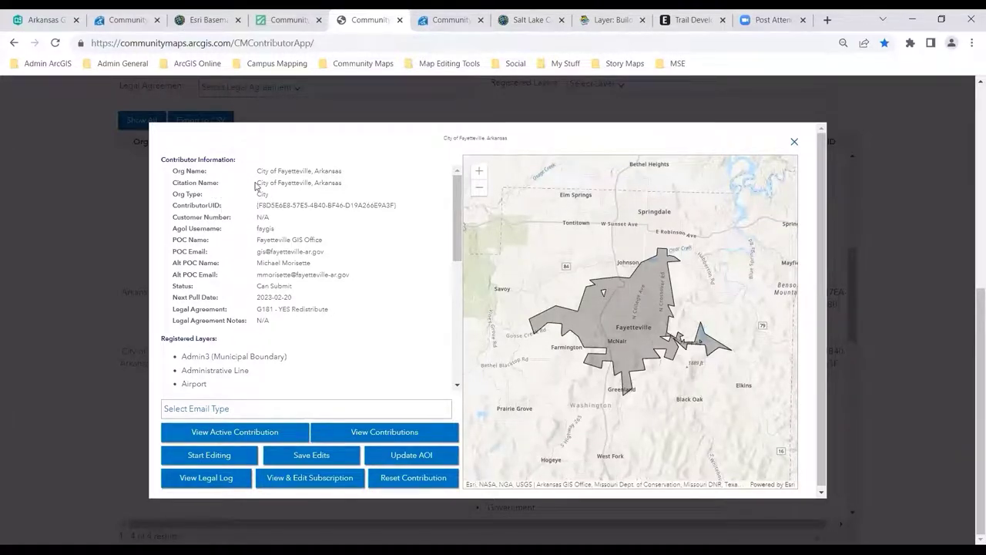
Step: Highlight the organization and citation names in the Fayetteville contributor information, and close the record
left_click_drag(258, 172, 342, 188)
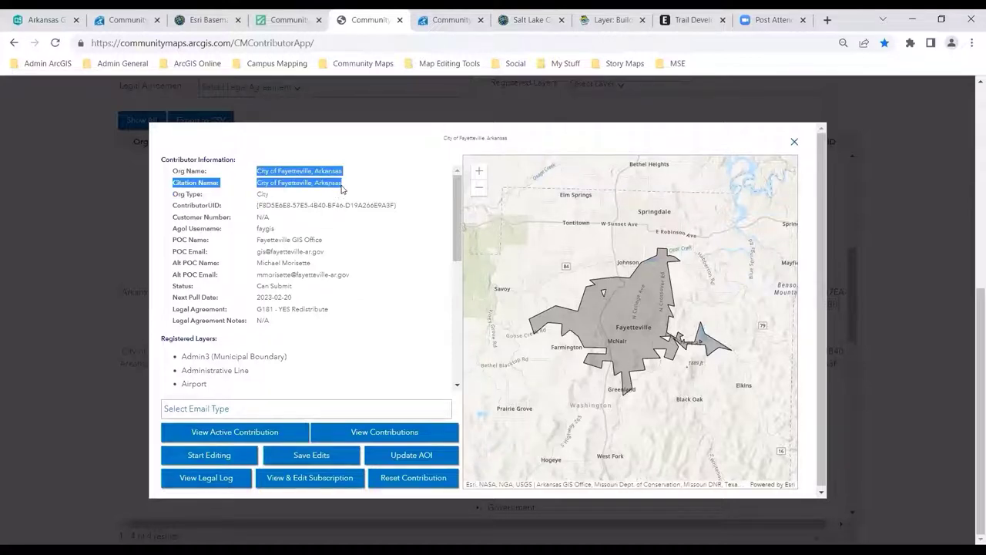
left_click(310, 179)
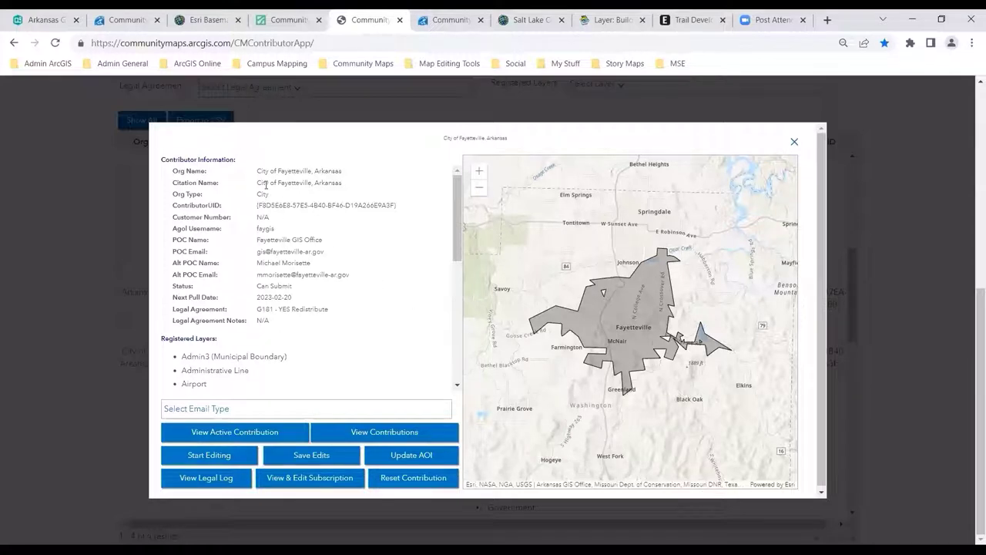
left_click_drag(258, 183, 341, 184)
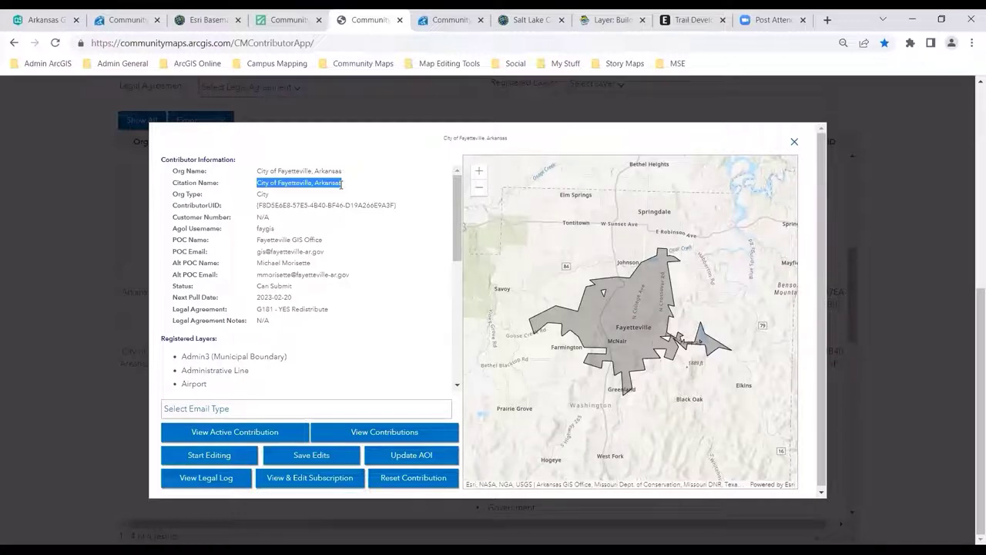
left_click(794, 144)
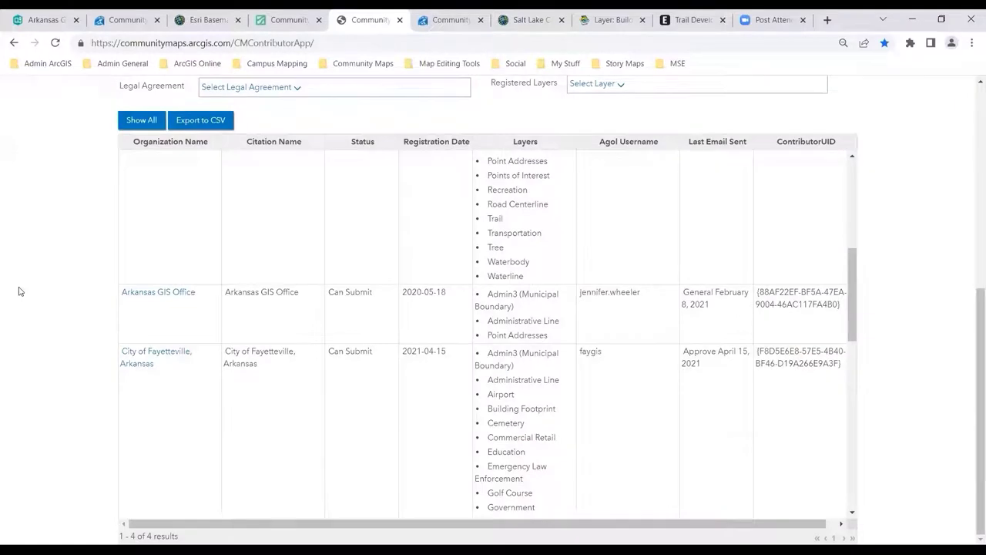
Step: Return to My Account and review the citation name, point of contact, data sharing and registered layers settings
scroll(20, 292, "up", 3)
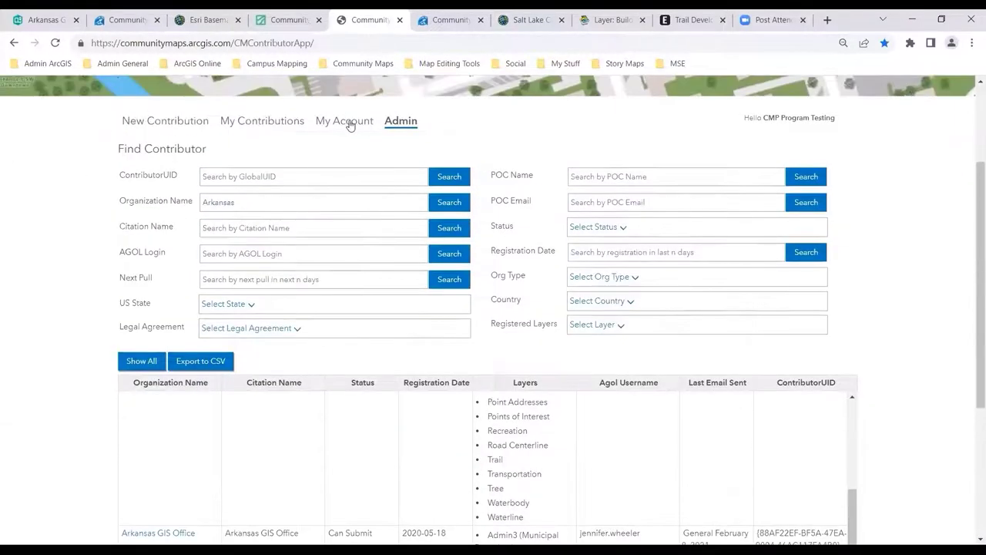
left_click(348, 123)
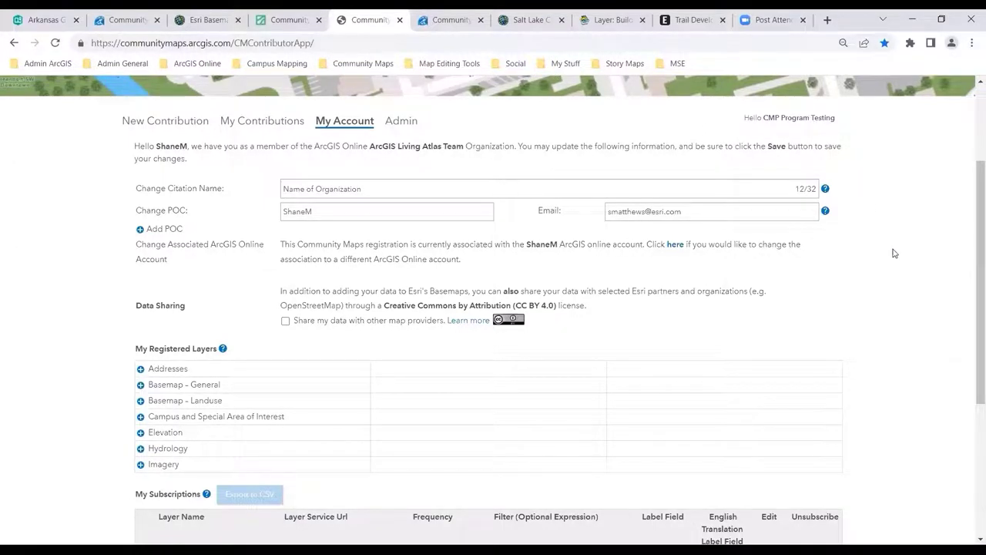
scroll(893, 253, "up", 1)
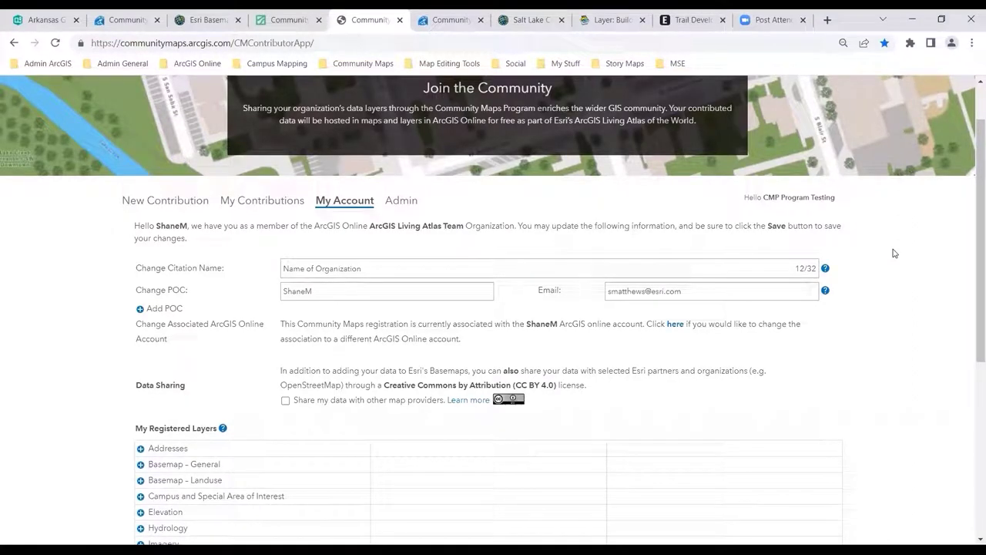
scroll(27, 315, "down", 1)
scroll(27, 316, "up", 1)
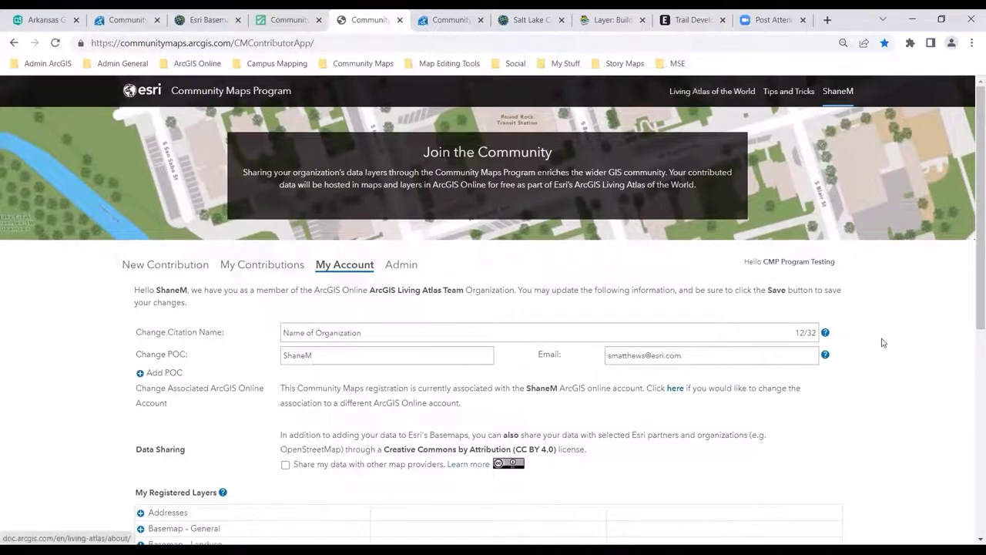
scroll(893, 346, "down", 2)
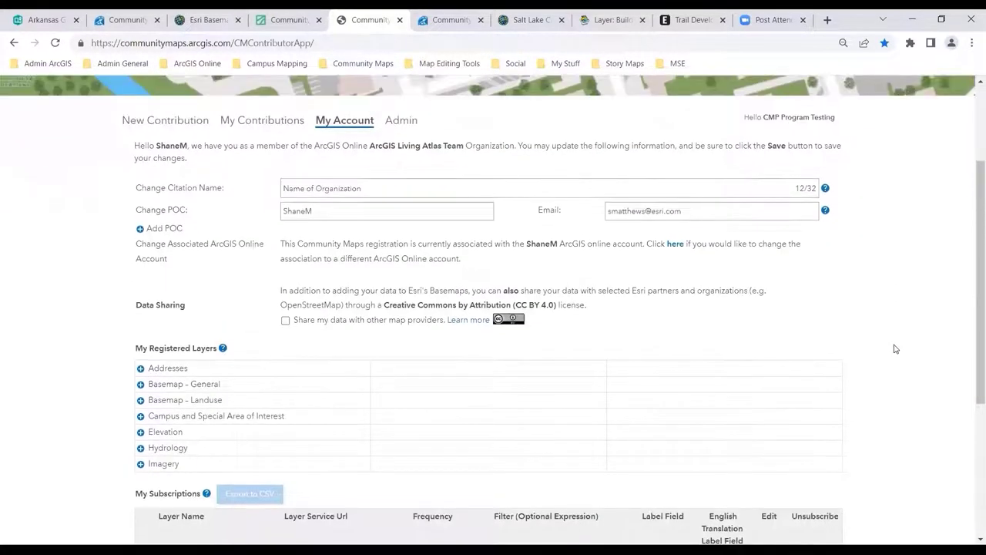
scroll(174, 123, "up", 1)
Step: Switch back to the Arkansas GIS User Forum story and view the Community Basemaps part of "What to contribute?"
left_click(47, 19)
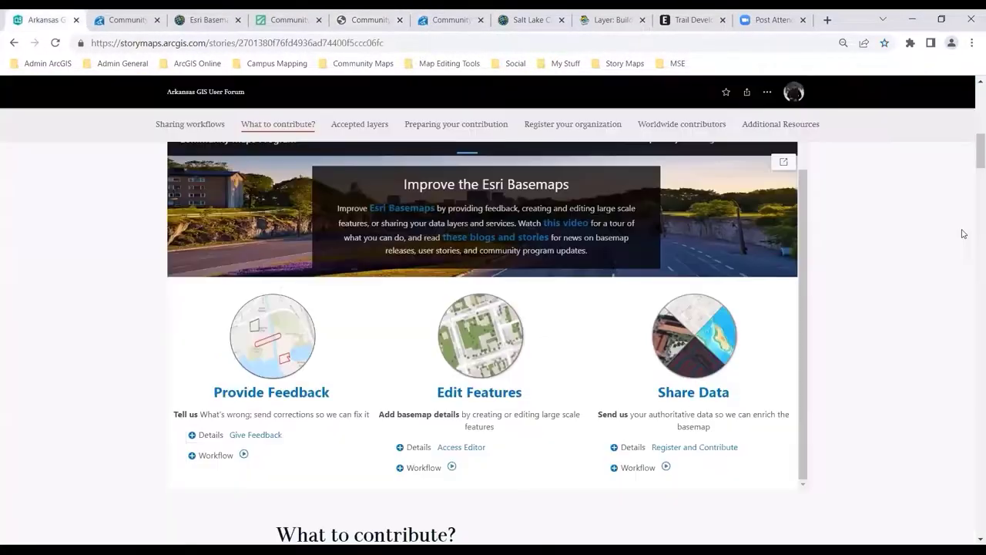
scroll(778, 158, "down", 3)
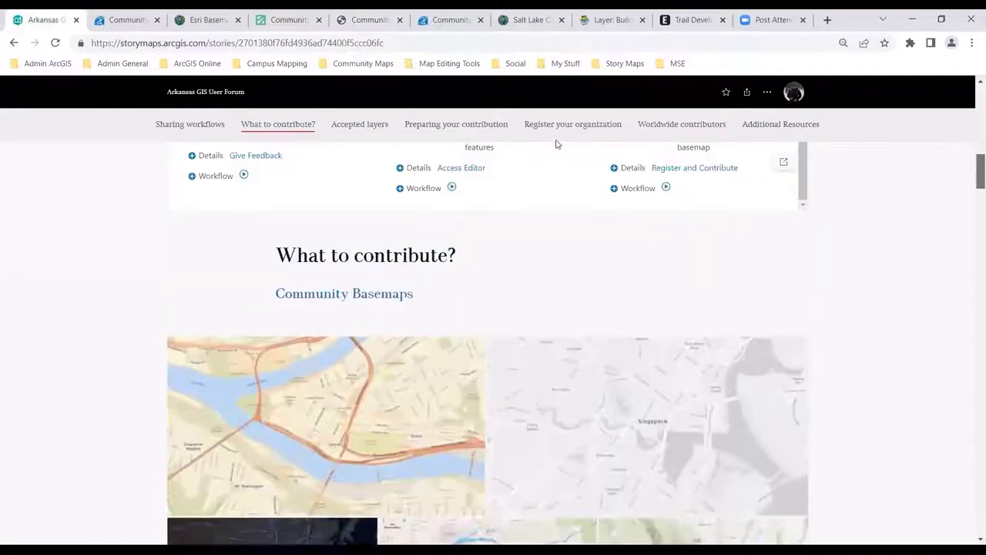
mouse_move(972, 181)
left_mouse_down()
mouse_move(972, 194)
mouse_move(972, 159)
mouse_move(971, 185)
left_mouse_up()
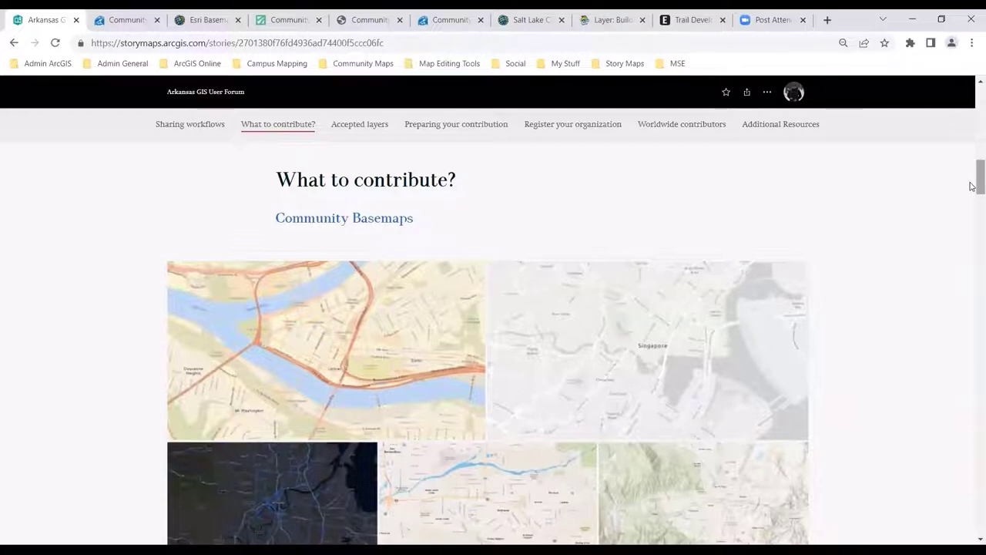
Step: Browse from the Community Basemaps part through Community Imagery to the imagery status map
left_click_drag(971, 185, 970, 187)
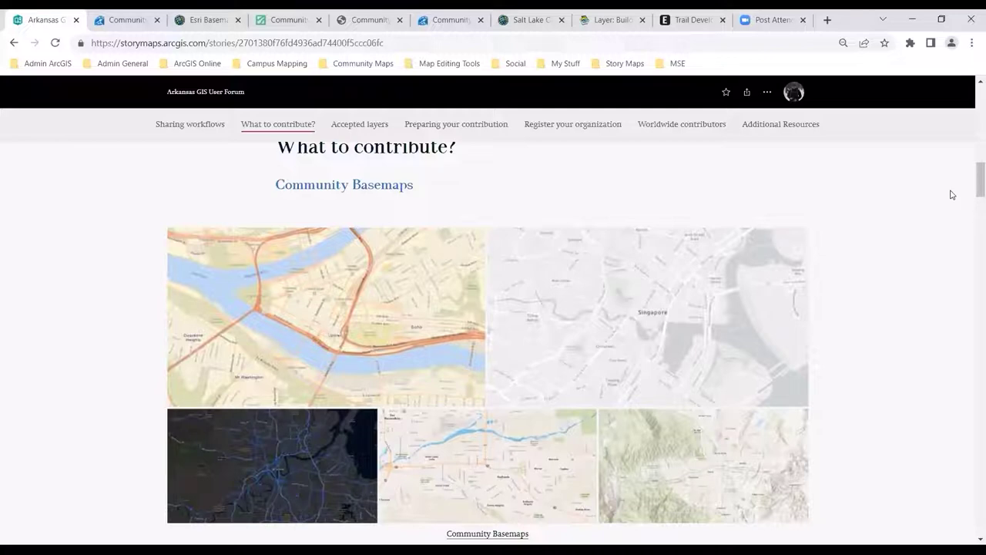
scroll(976, 182, "down", 2)
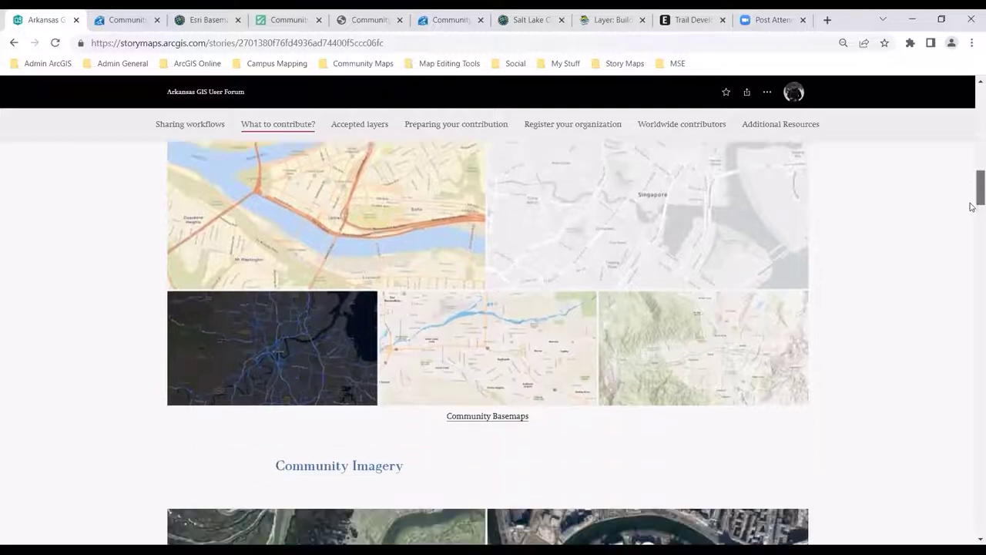
scroll(972, 206, "down", 4)
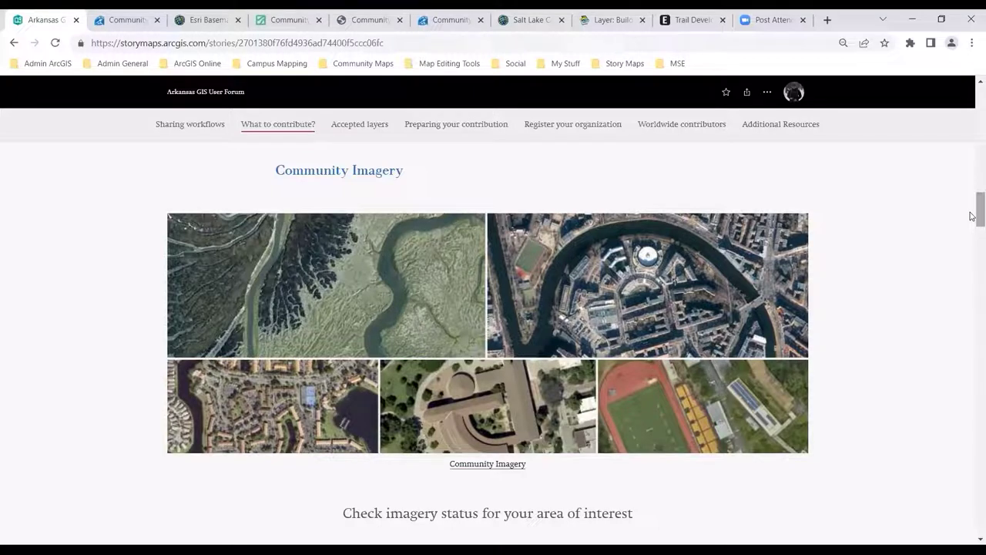
scroll(971, 223, "down", 4)
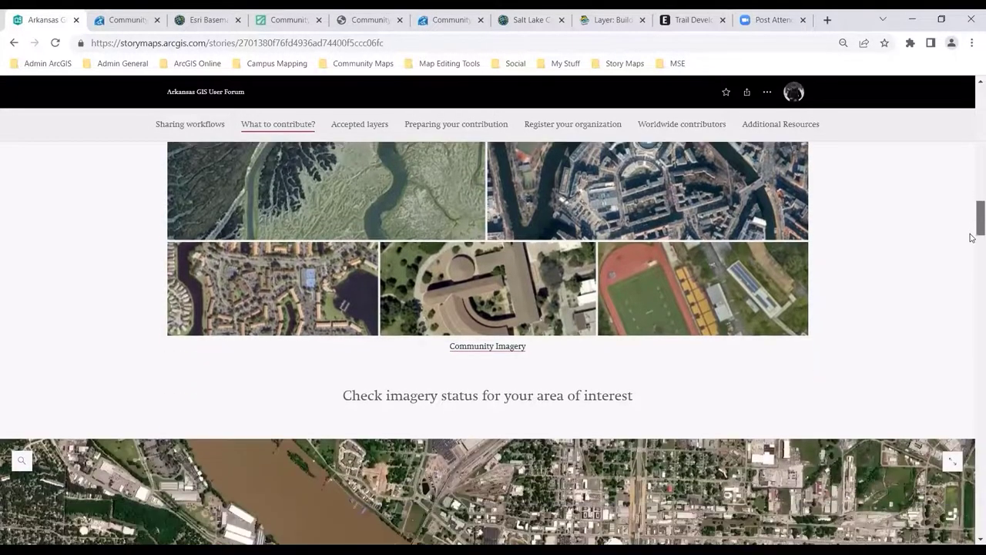
scroll(972, 245, "down", 3)
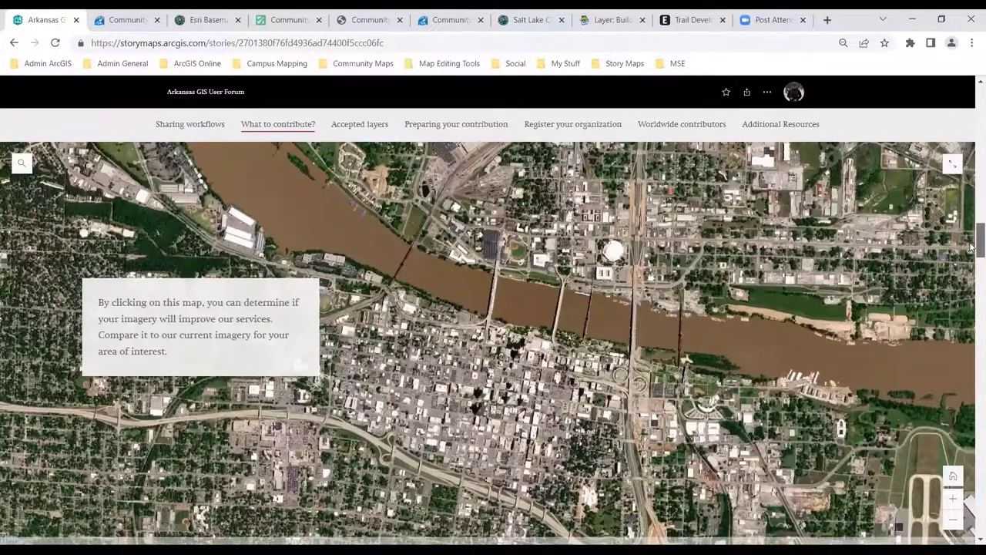
scroll(971, 246, "down", 1)
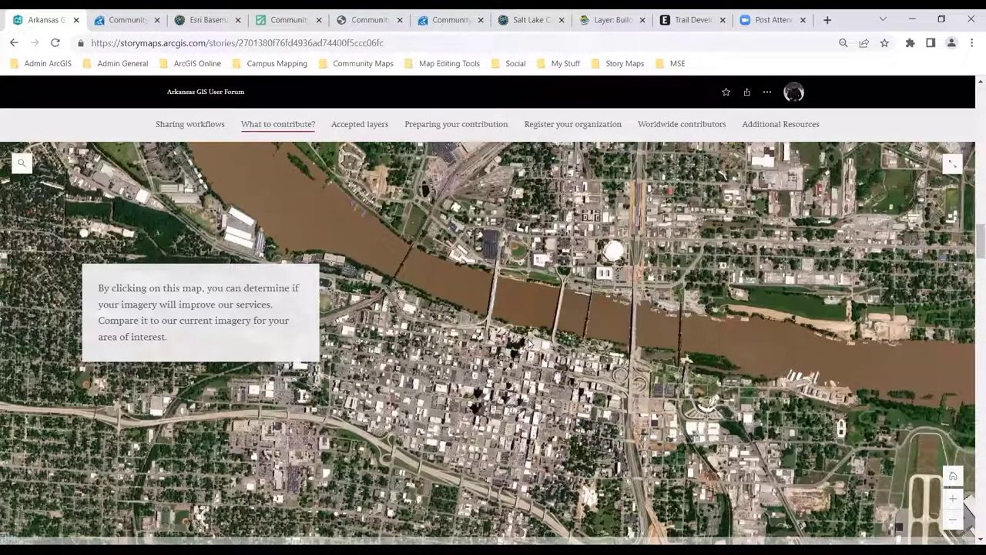
Step: Check the imagery source, capture date, resolution and accuracy for the downtown area just south of the river
left_click(528, 342)
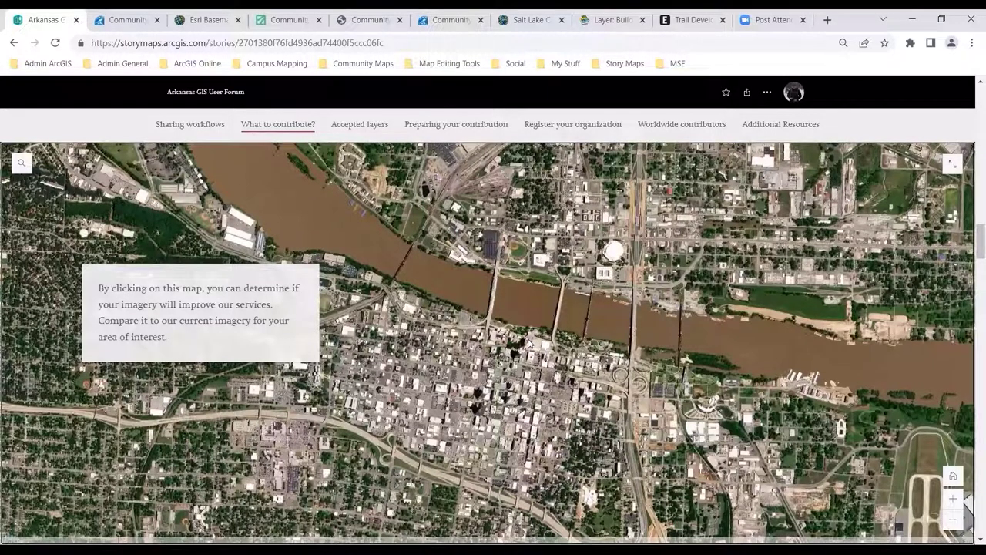
left_click(528, 343)
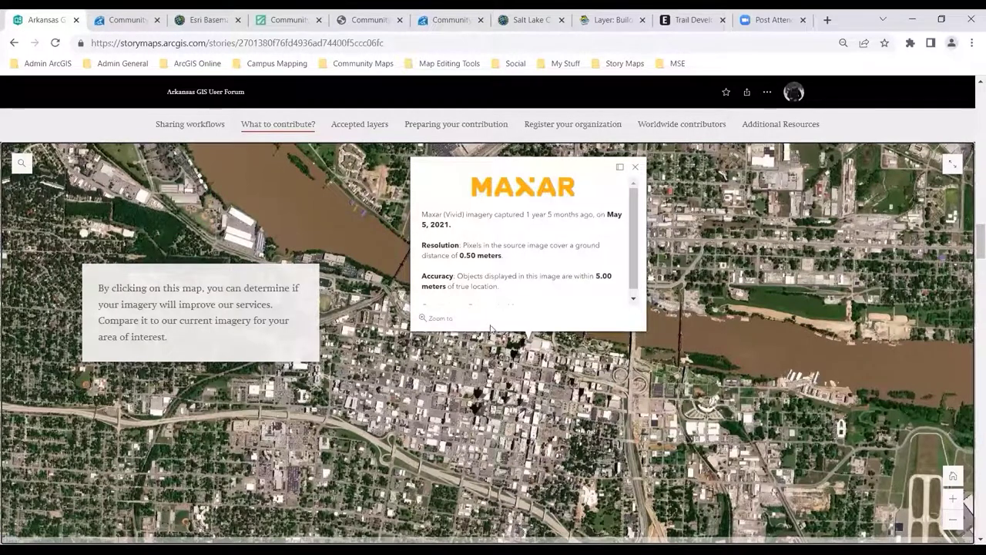
left_click_drag(448, 224, 438, 226)
left_click(438, 226)
left_click_drag(632, 265, 633, 272)
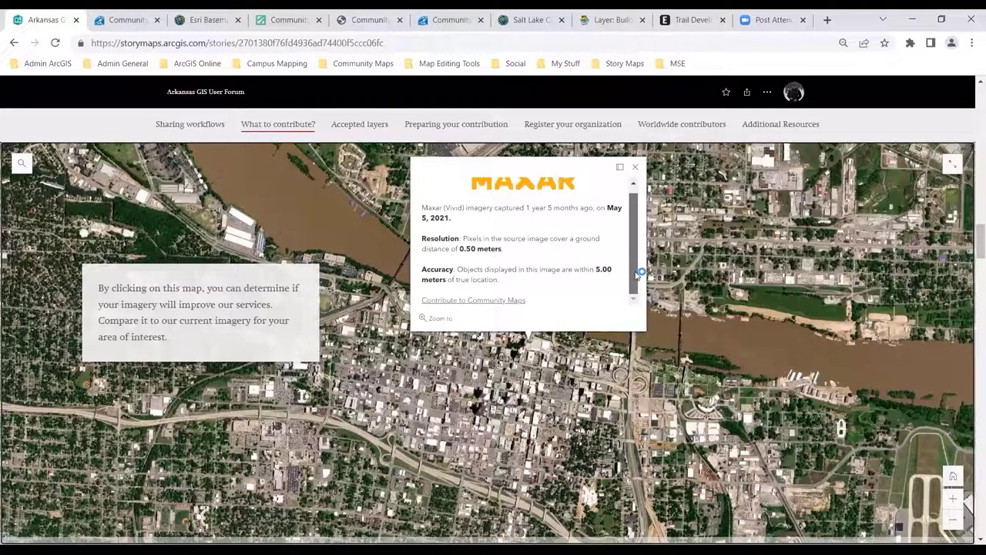
left_click_drag(636, 275, 636, 254)
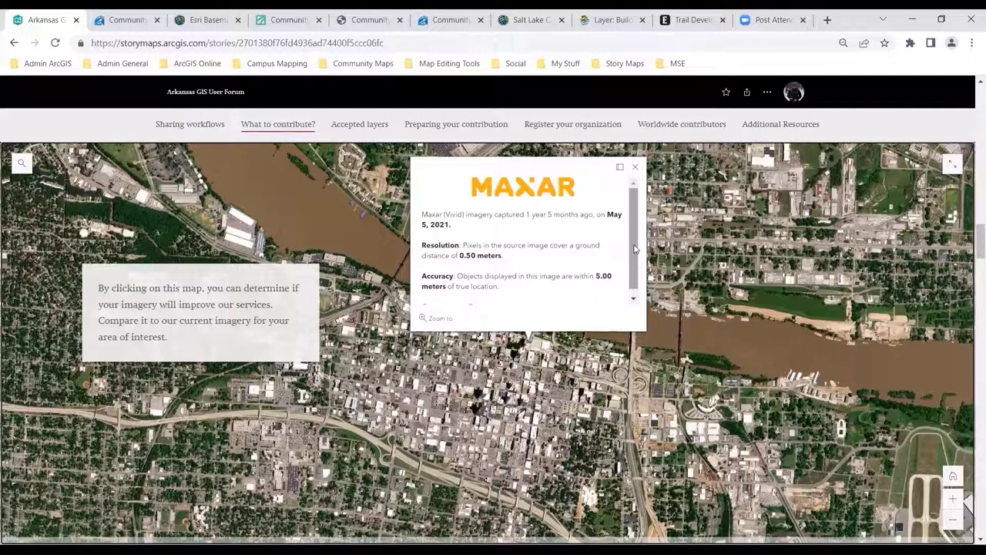
Step: Find Ames on the imagery status map and expand the map to full view, with the search text cleared
left_click(22, 164)
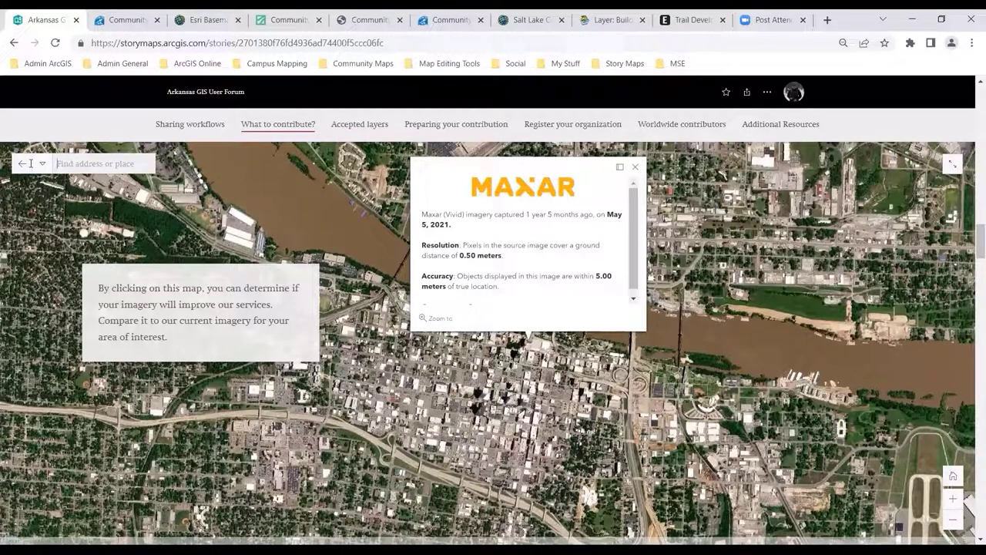
type("Ames")
key("Return")
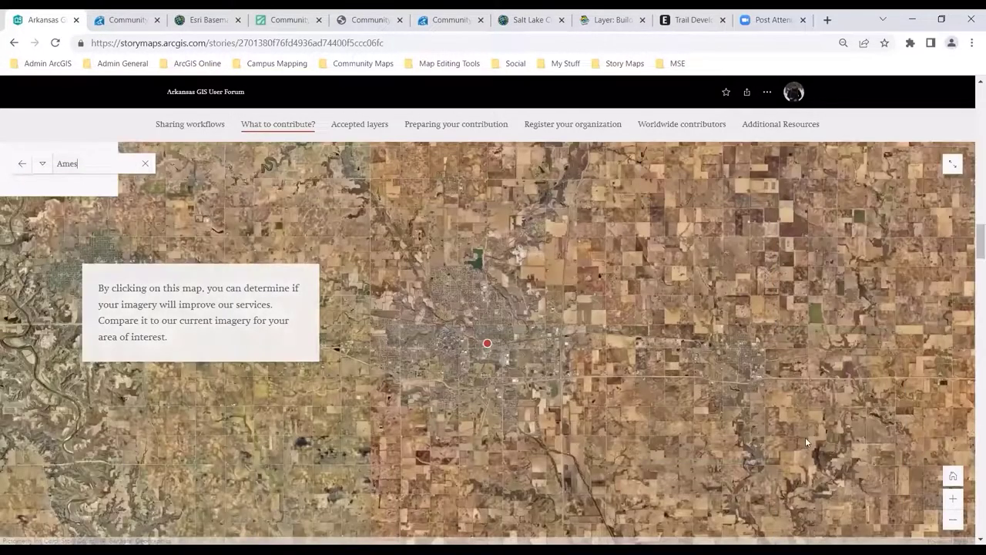
left_click(950, 166)
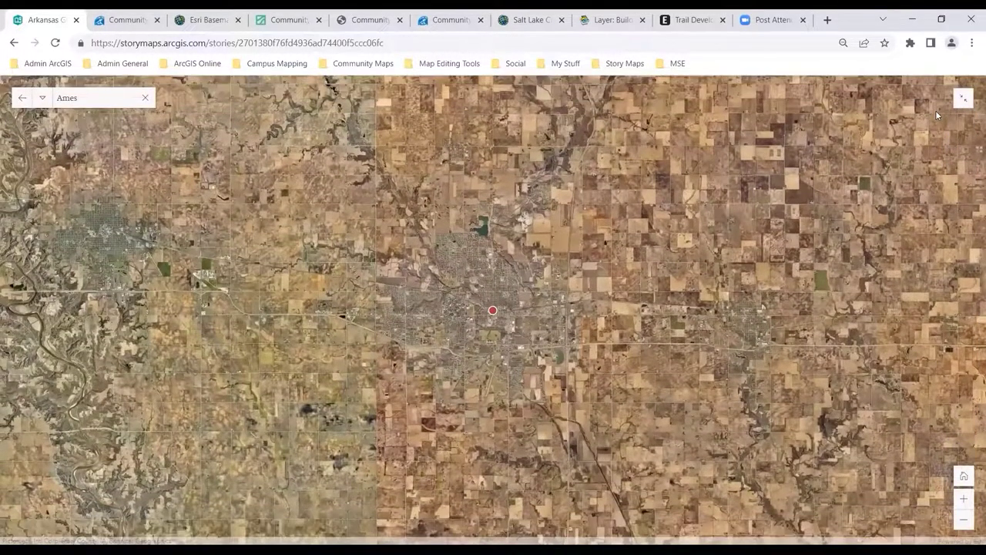
left_click(145, 97)
Step: Show the campus area of Ames in close-up on the imagery map
left_click(963, 503)
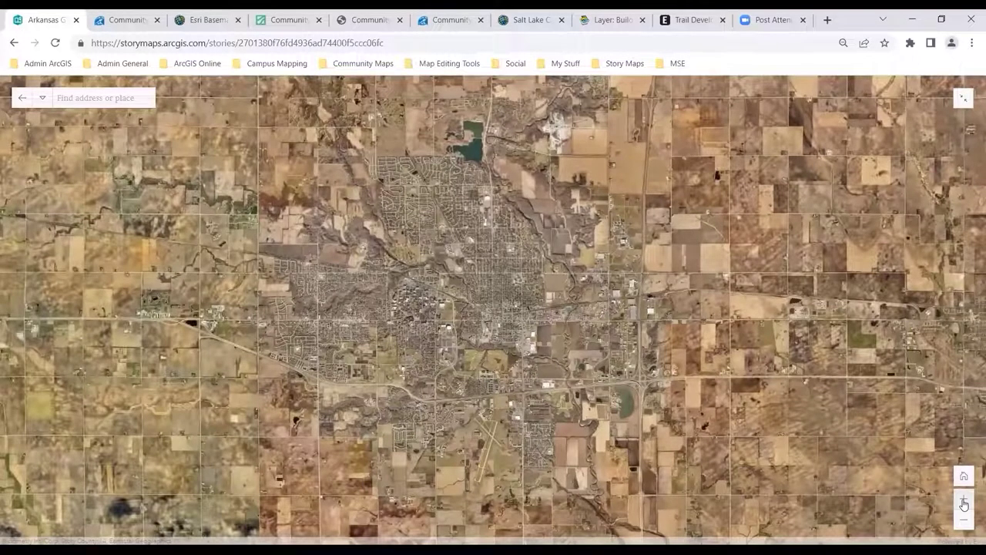
left_click(963, 503)
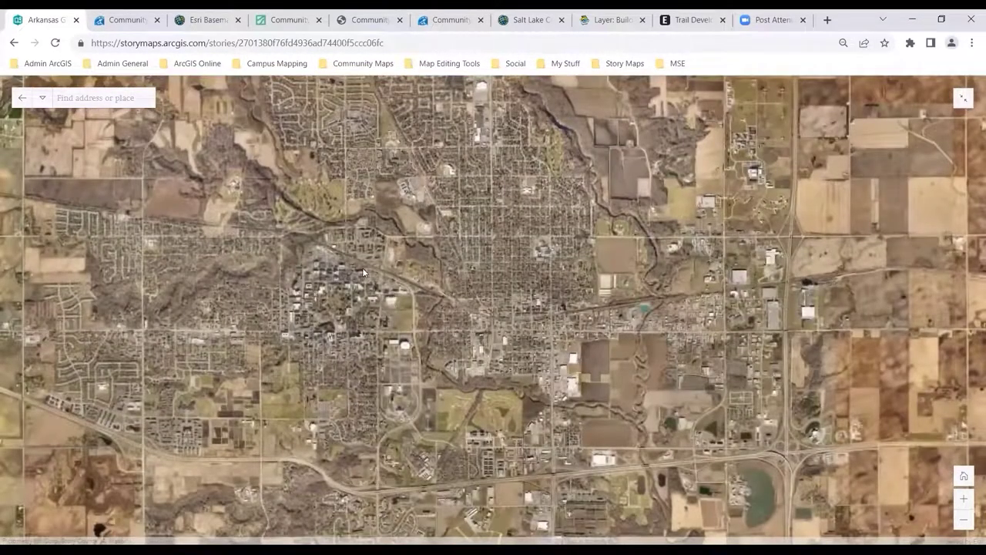
left_click_drag(362, 267, 556, 348)
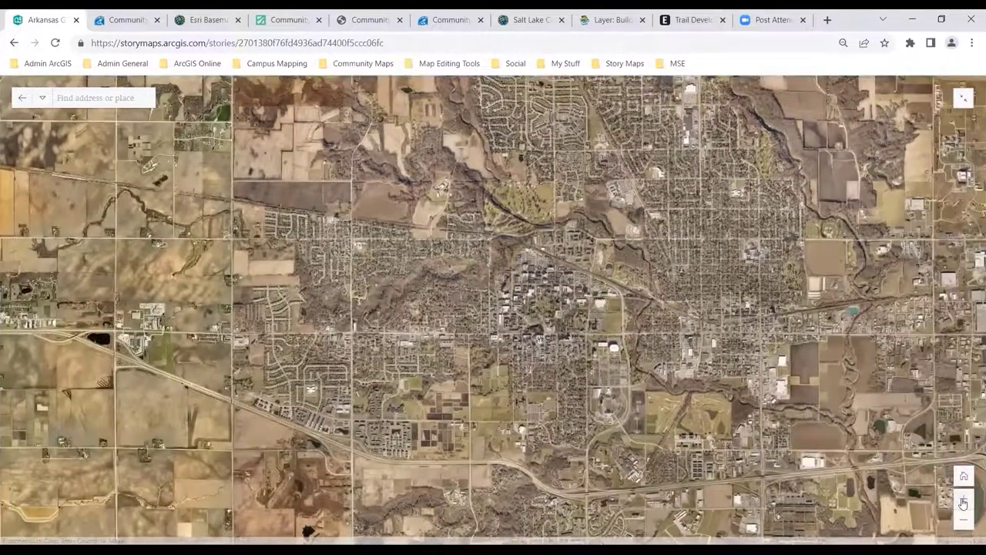
left_click(963, 503)
left_click(962, 503)
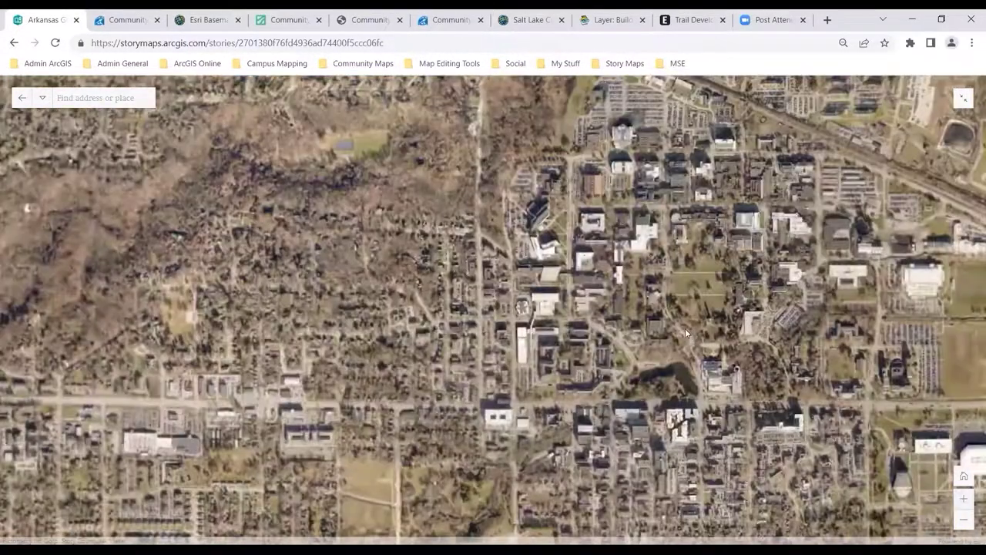
left_click_drag(442, 330, 362, 323)
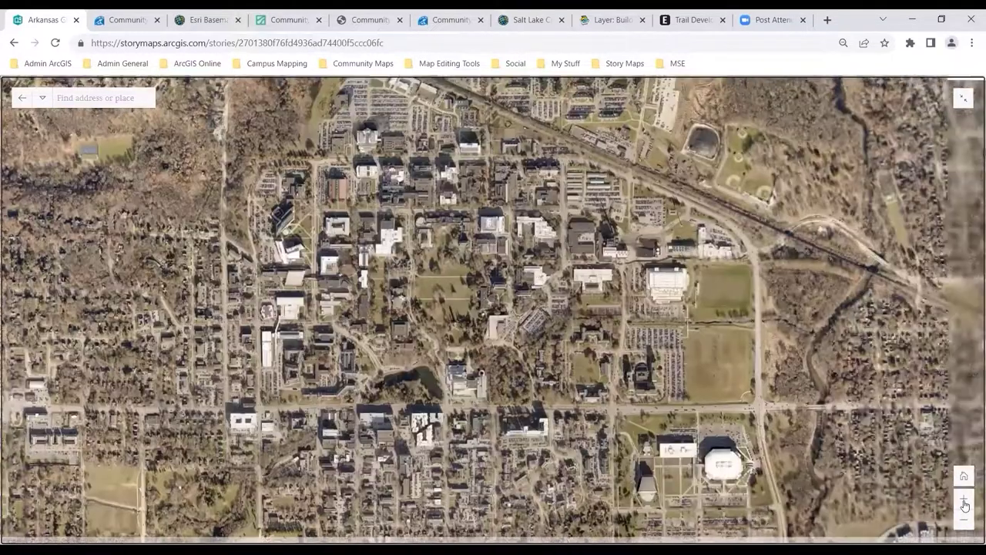
left_click(964, 503)
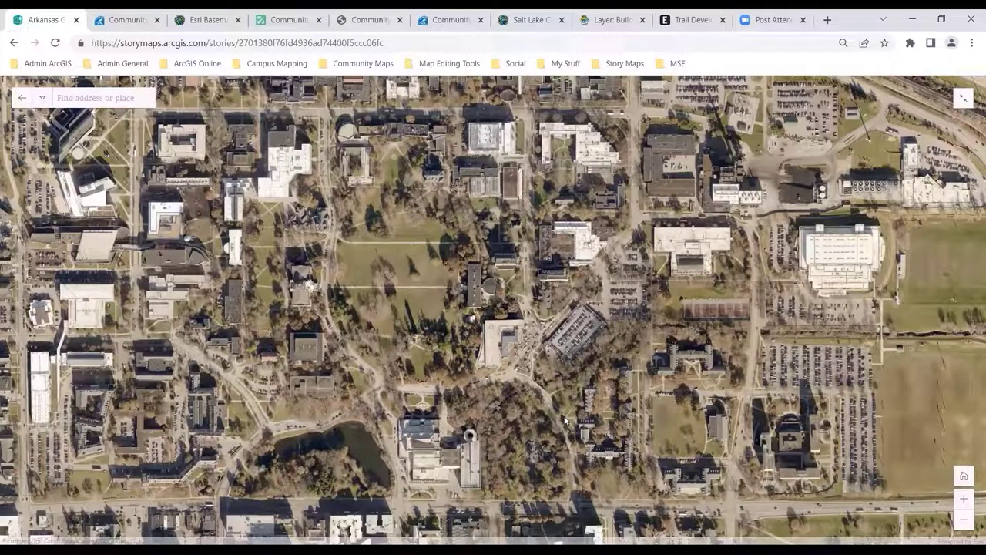
Step: Check the imagery details for a building on the Ames campus, and collapse the expanded map back into the story
scroll(429, 353, "down", 2)
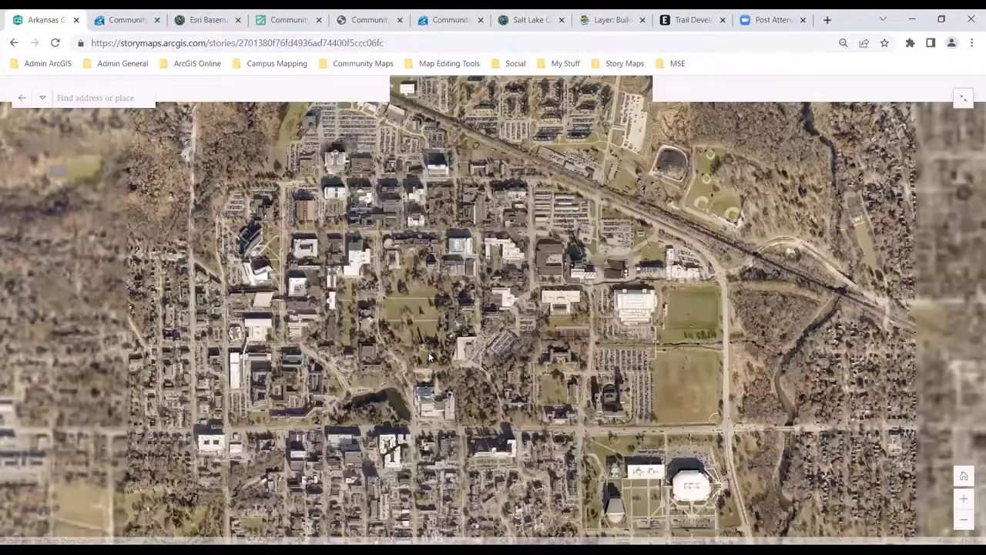
left_click(474, 346)
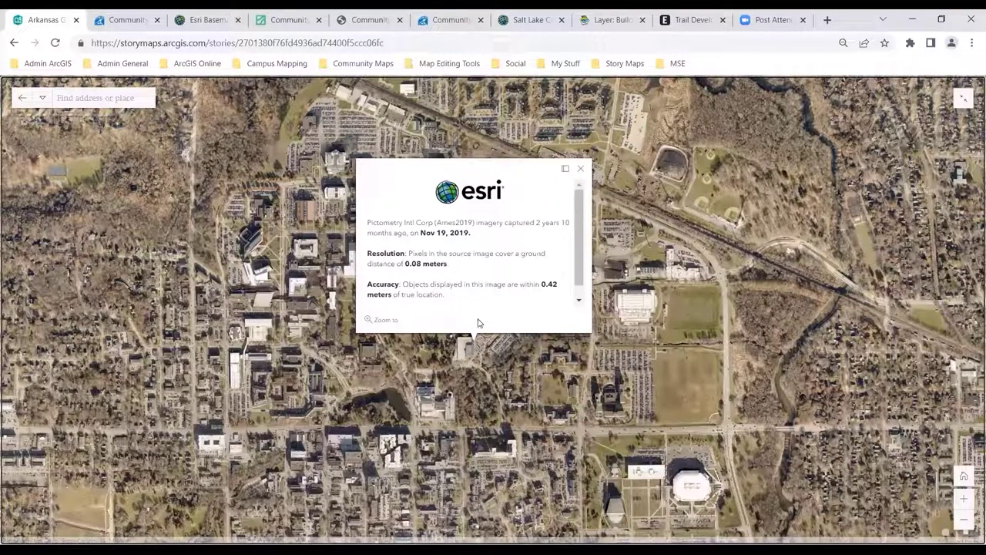
scroll(578, 228, "down", 1)
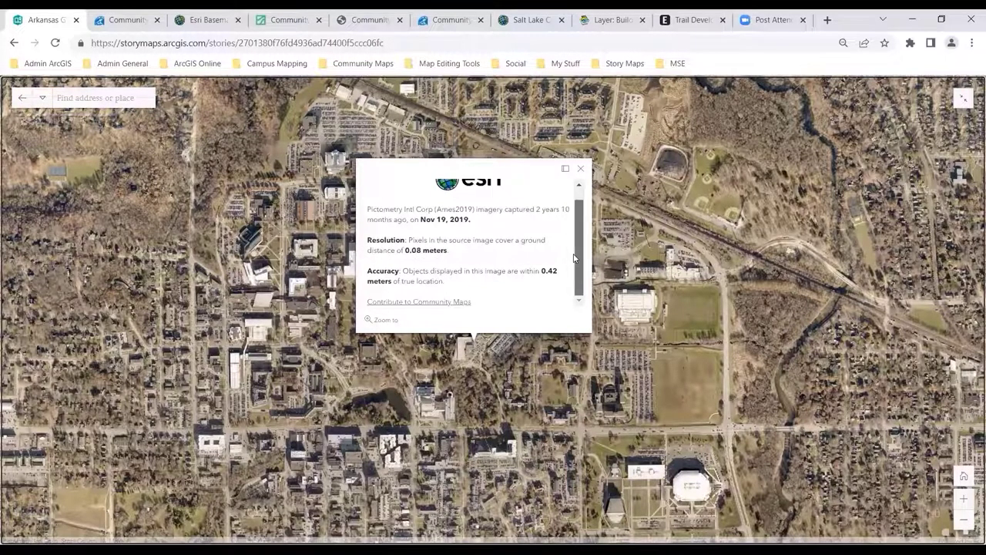
scroll(580, 226, "up", 1)
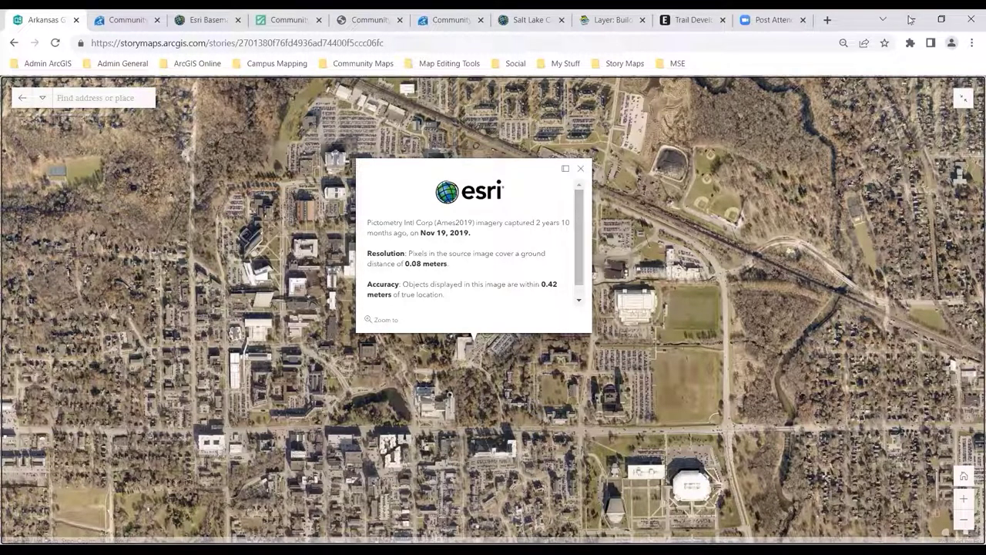
left_click(962, 100)
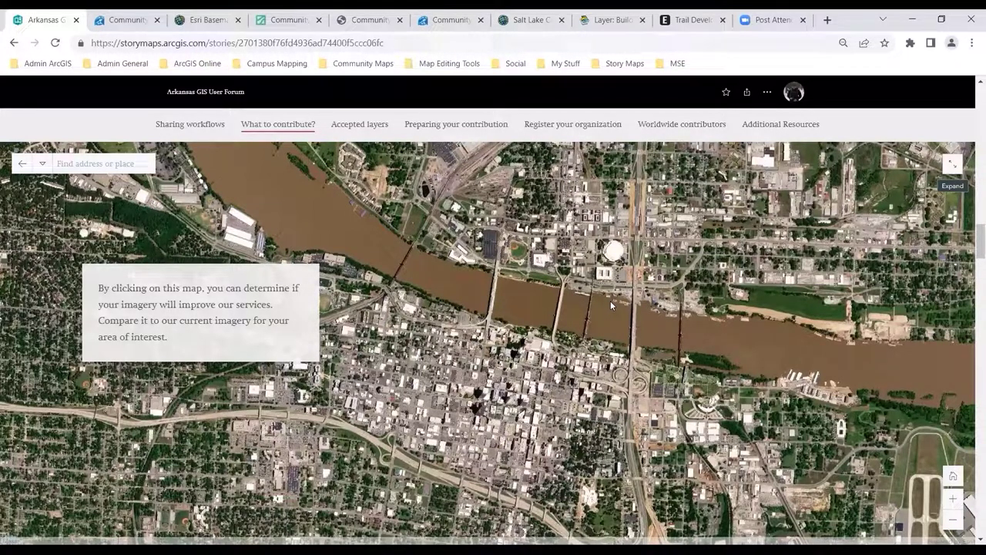
Step: Present the Community Addresses and Community Land Elevation & Bathymetry parts of the story
scroll(368, 281, "down", 1)
scroll(368, 279, "up", 2)
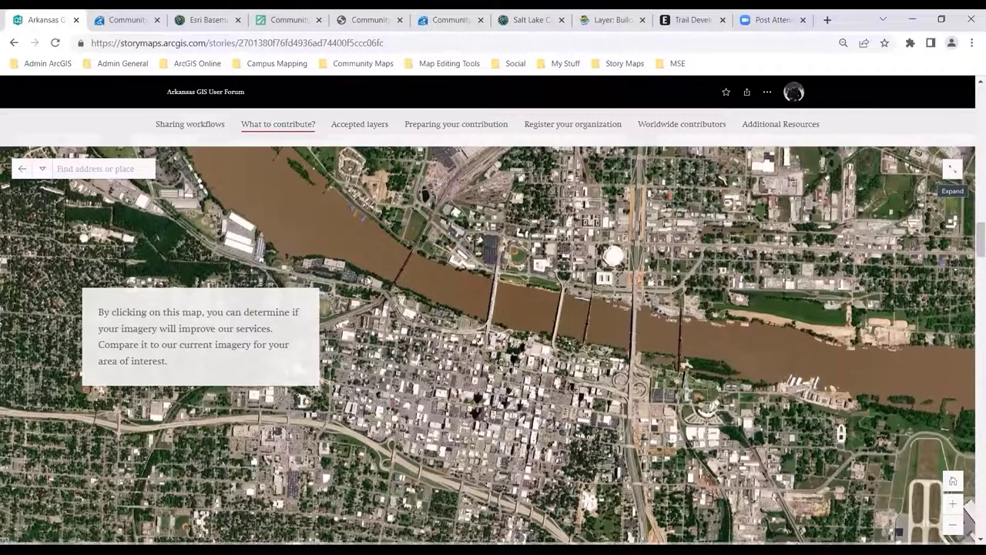
scroll(367, 276, "down", 3)
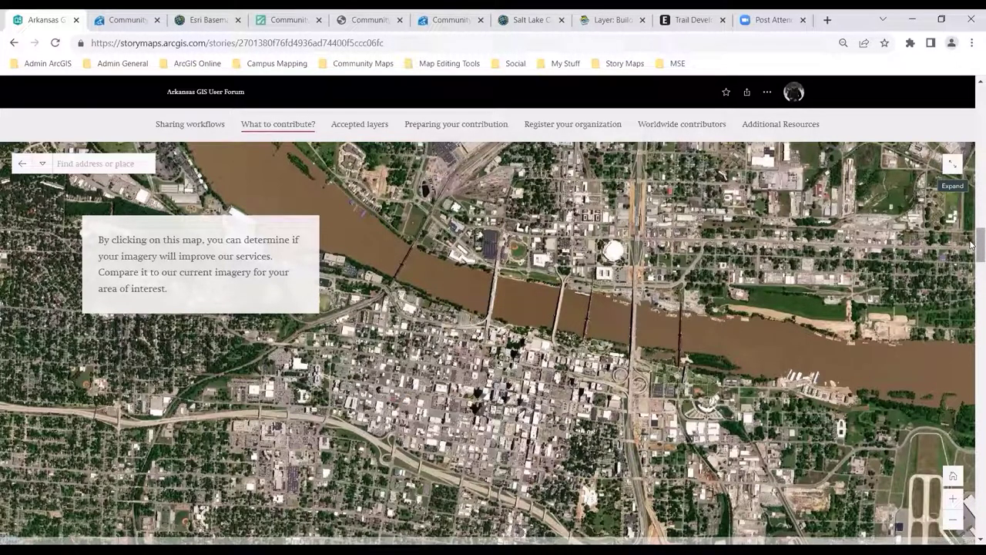
left_click_drag(971, 245, 972, 290)
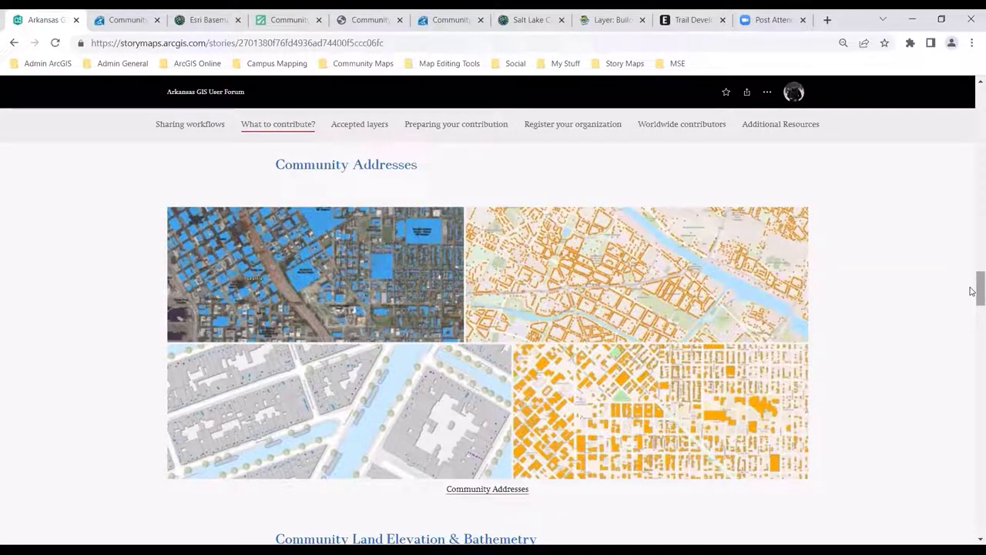
left_click_drag(971, 291, 971, 318)
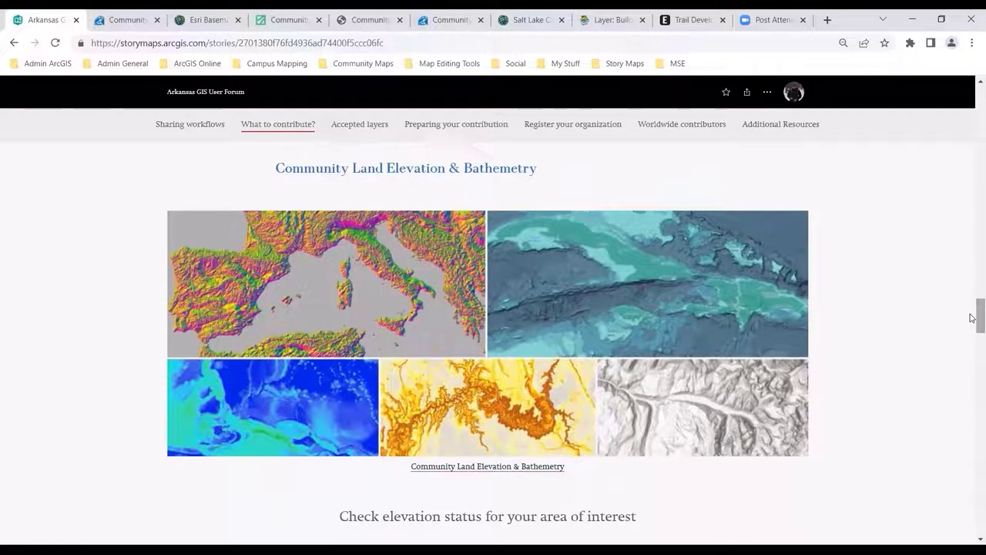
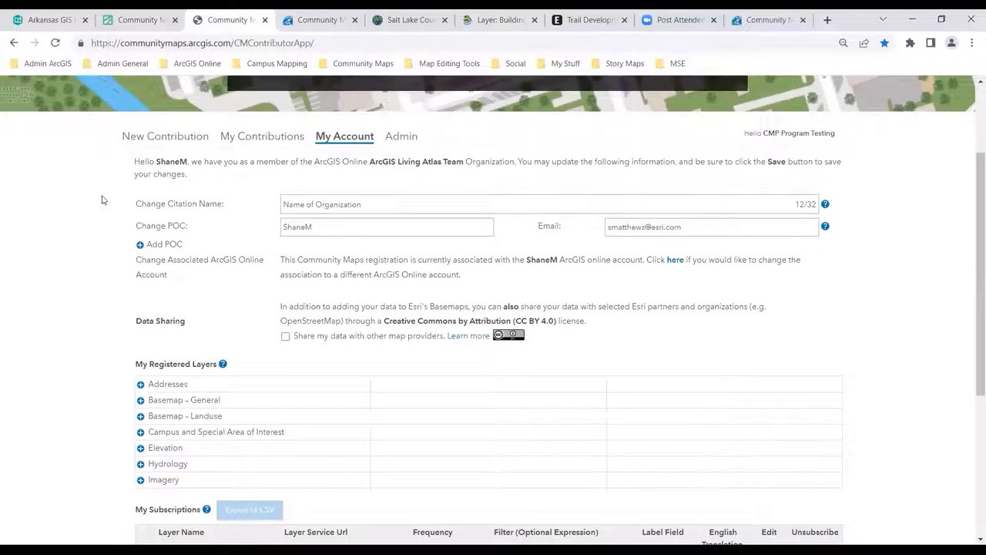
Step: Review the My Account settings and expand the Addresses and Basemap - General groups of the registered layers
scroll(54, 210, "down", 1)
scroll(54, 210, "up", 1)
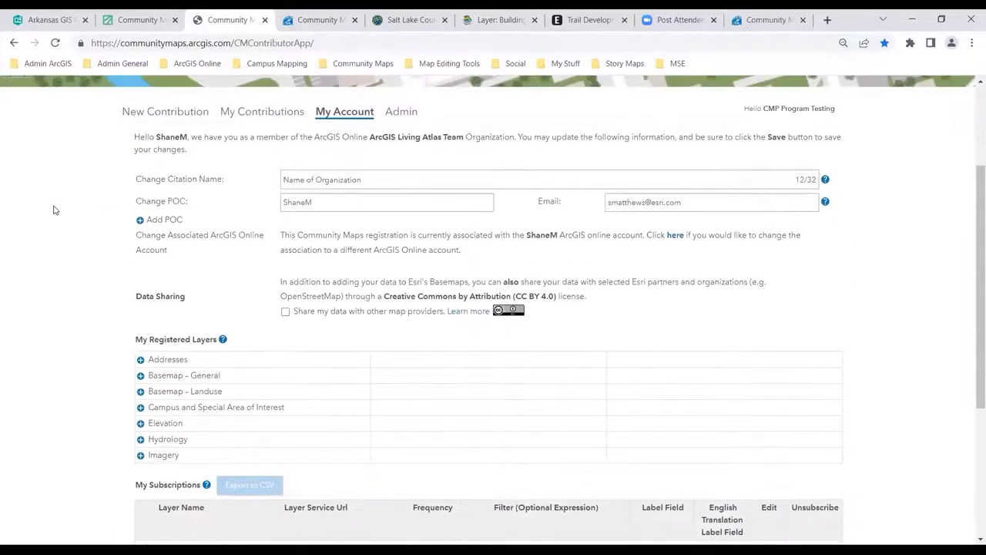
scroll(115, 210, "down", 1)
scroll(134, 200, "up", 1)
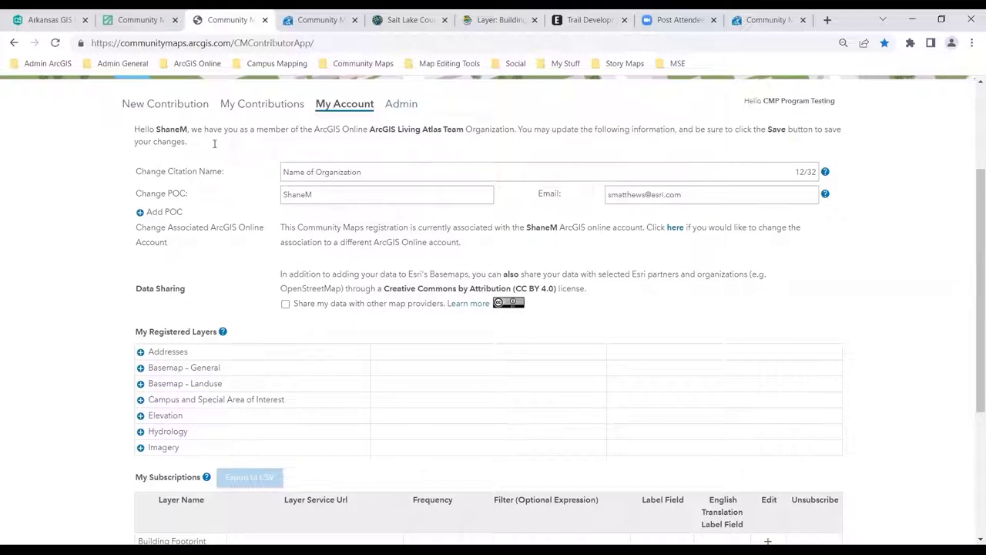
scroll(63, 190, "down", 1)
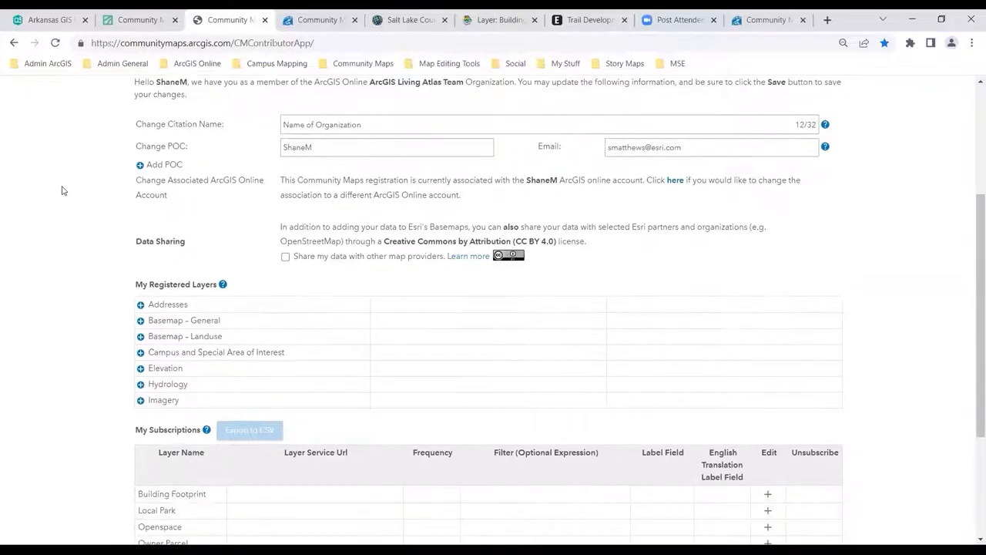
scroll(63, 191, "up", 1)
scroll(59, 234, "down", 1)
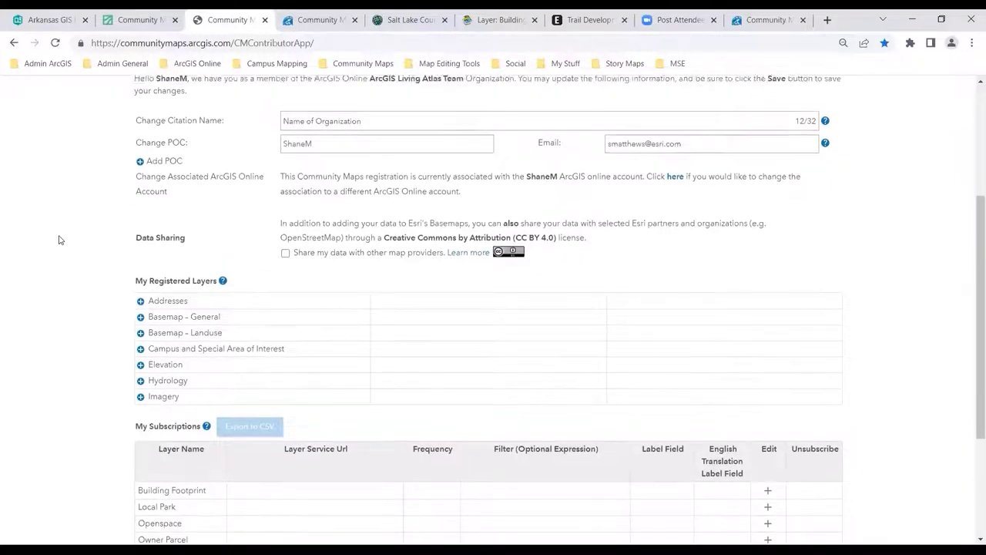
scroll(59, 239, "down", 1)
left_click(140, 288)
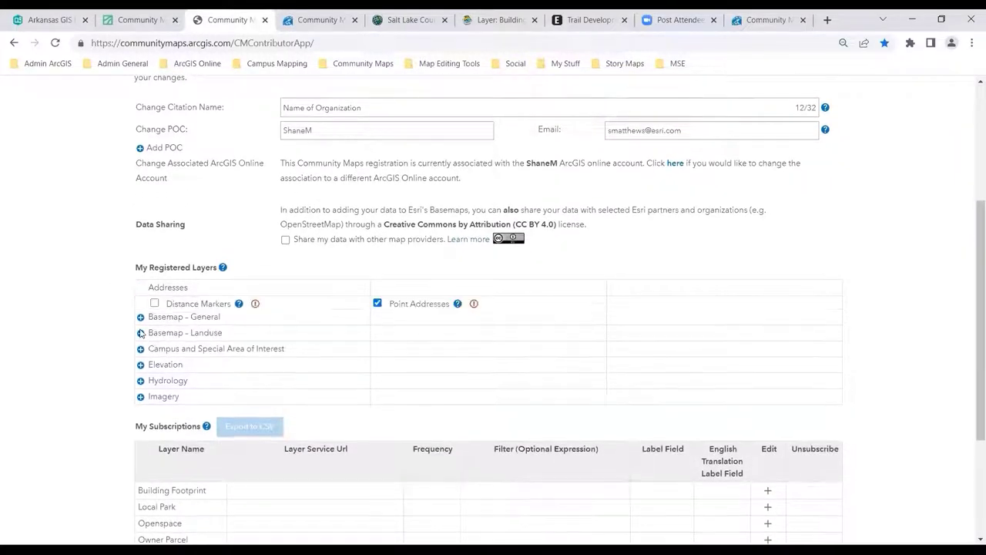
left_click(141, 317)
scroll(100, 300, "down", 2)
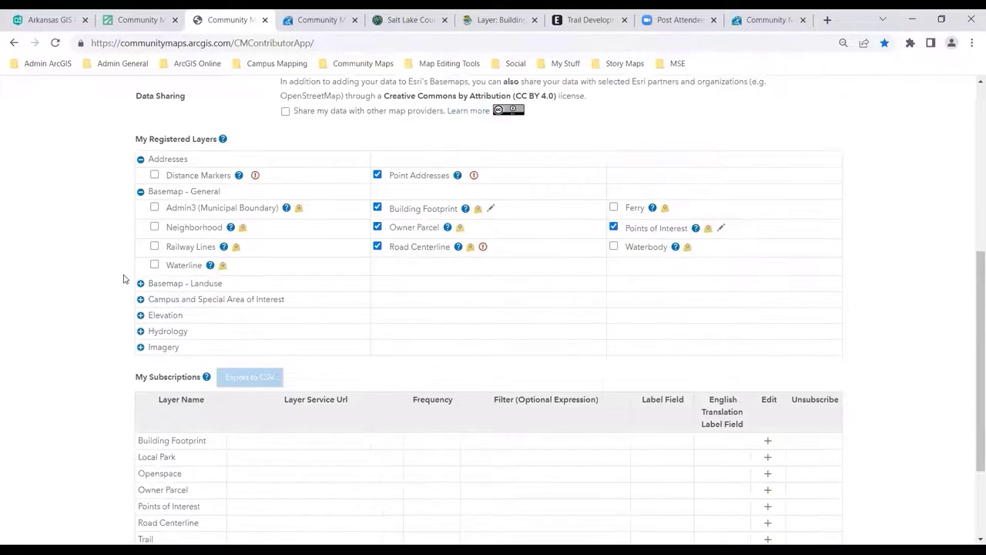
Step: Expand the Basemap – Landuse and Campus and Special Area of Interest layer groups, and switch Building Footprint off and back on
left_click(140, 283)
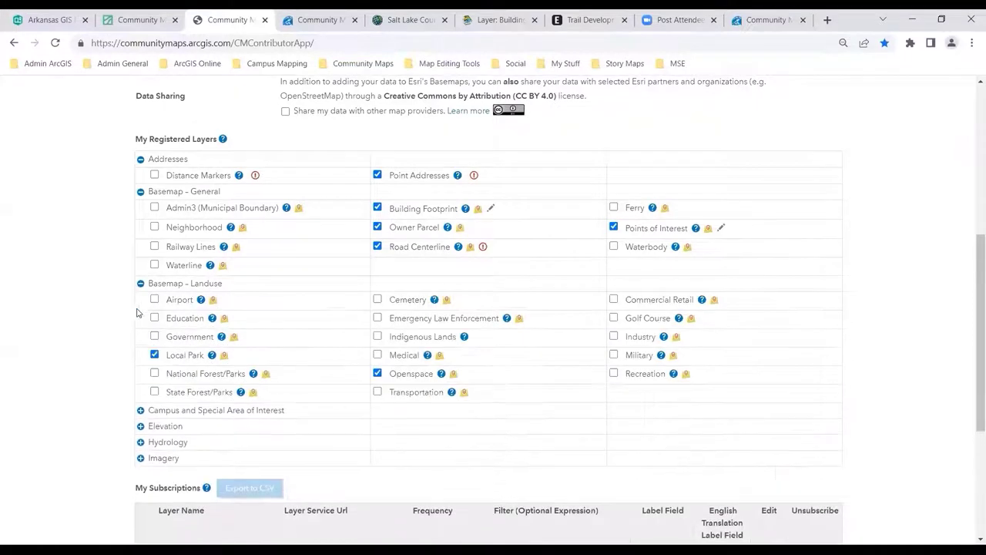
left_click(140, 410)
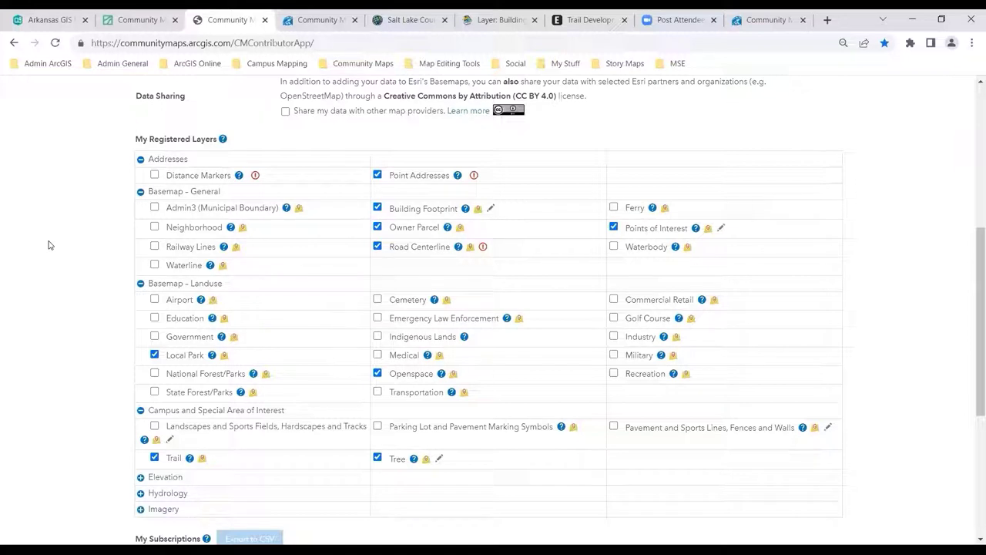
scroll(48, 245, "up", 1)
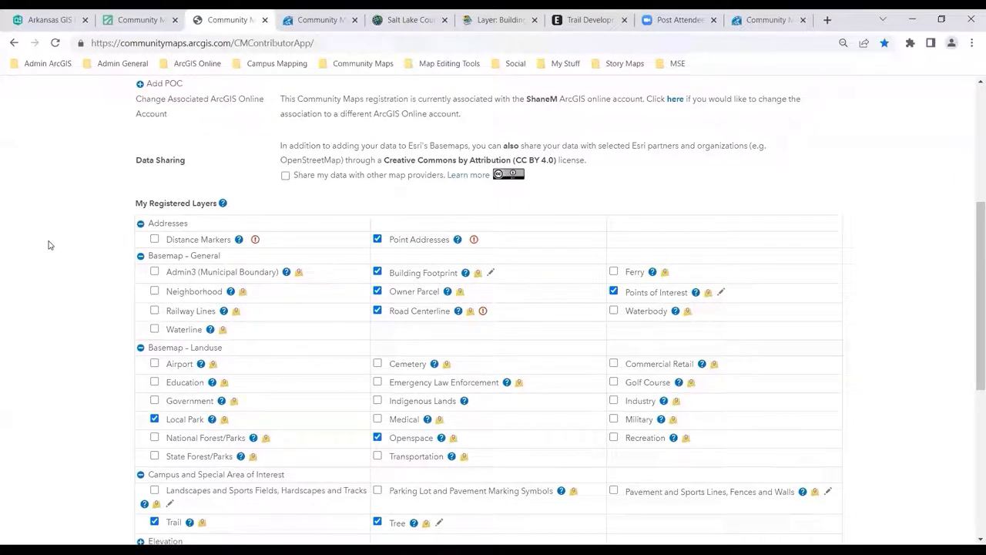
scroll(47, 245, "down", 1)
scroll(48, 244, "up", 1)
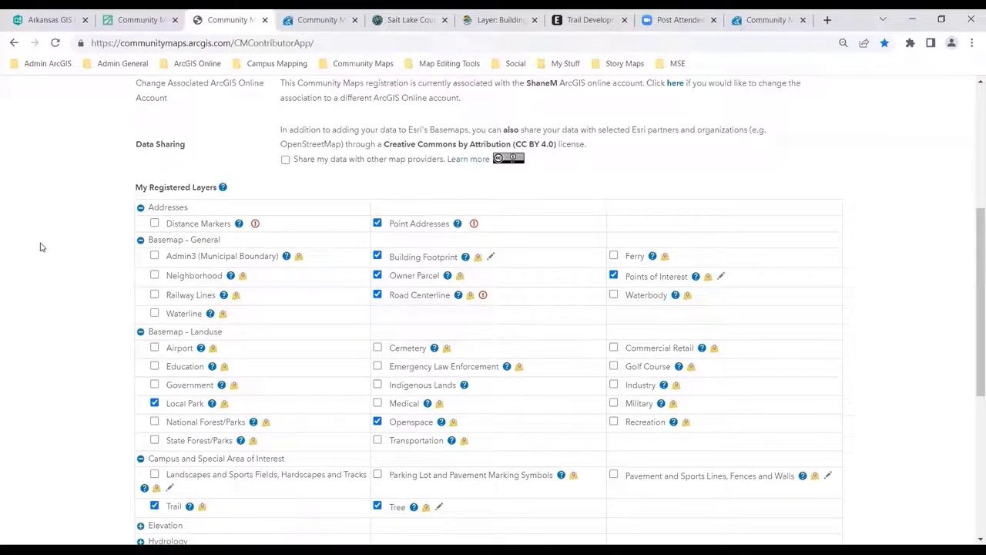
scroll(42, 247, "up", 1)
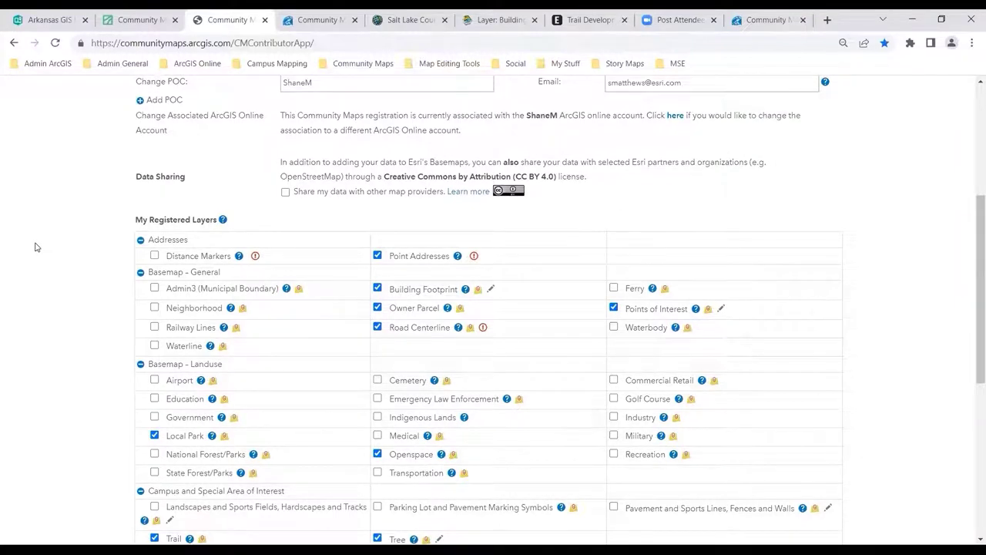
scroll(66, 244, "down", 2)
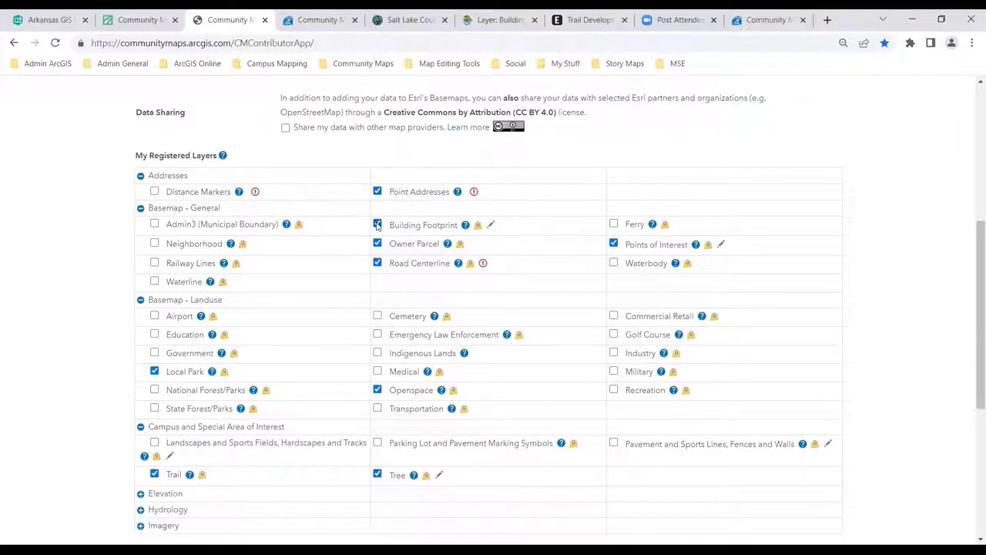
left_click(376, 225)
left_click(377, 225)
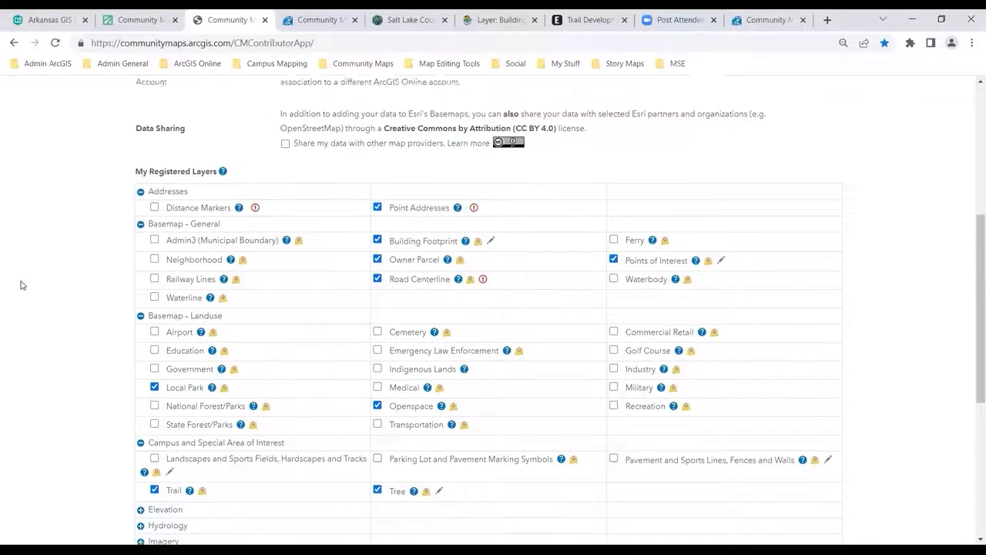
Step: Review the contact and data sharing settings, the registered layers and the My Subscriptions table of the account
scroll(22, 285, "up", 3)
scroll(22, 285, "down", 2)
scroll(22, 285, "up", 4)
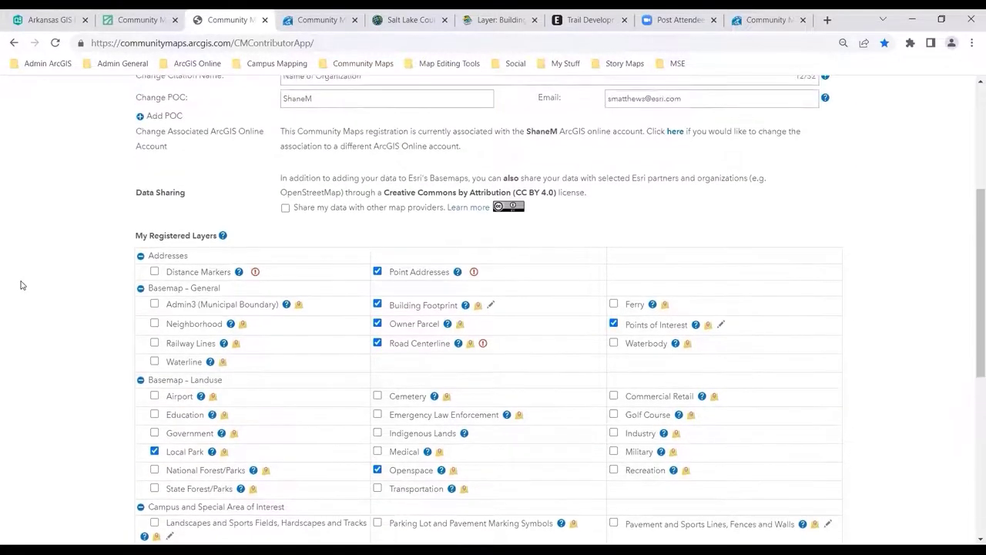
scroll(22, 285, "up", 2)
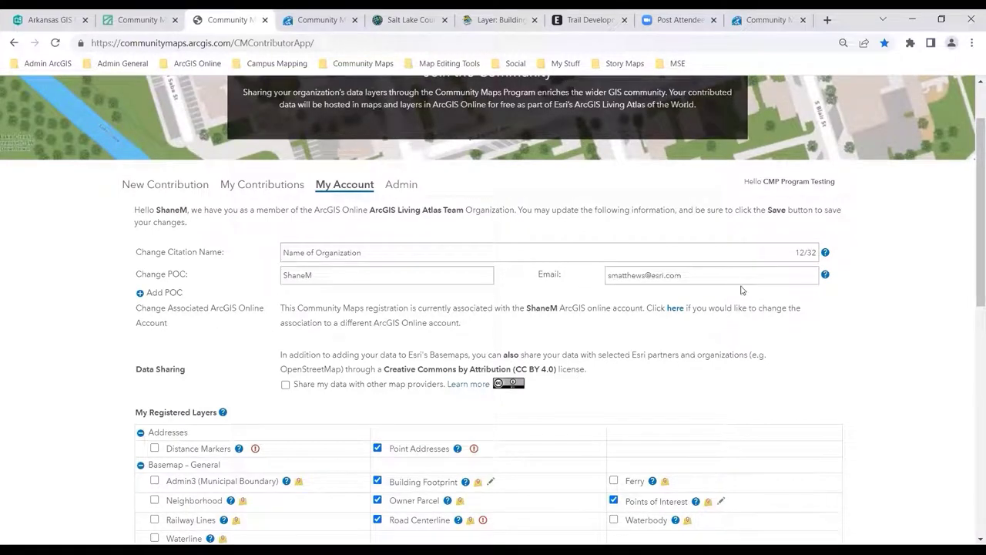
scroll(880, 418, "down", 2)
scroll(880, 418, "down", 6)
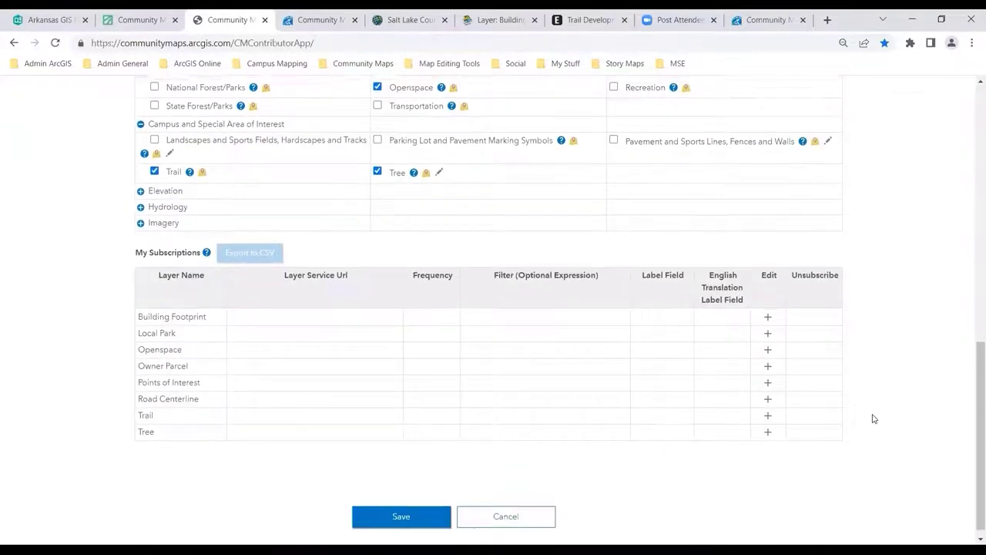
scroll(882, 417, "up", 7)
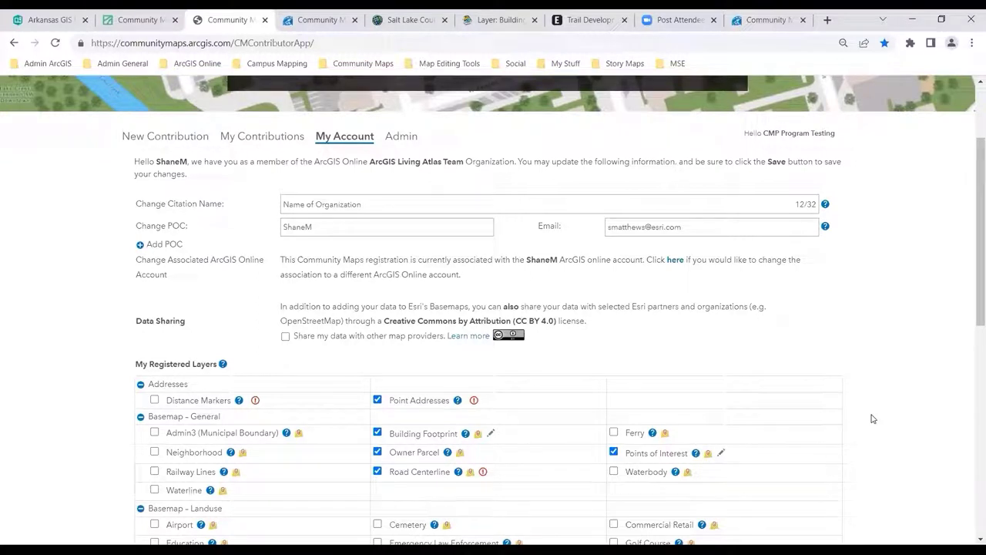
Step: Start a new contribution without saving the account changes, and choose the Service format for the Building Footprint layer
left_click(149, 141)
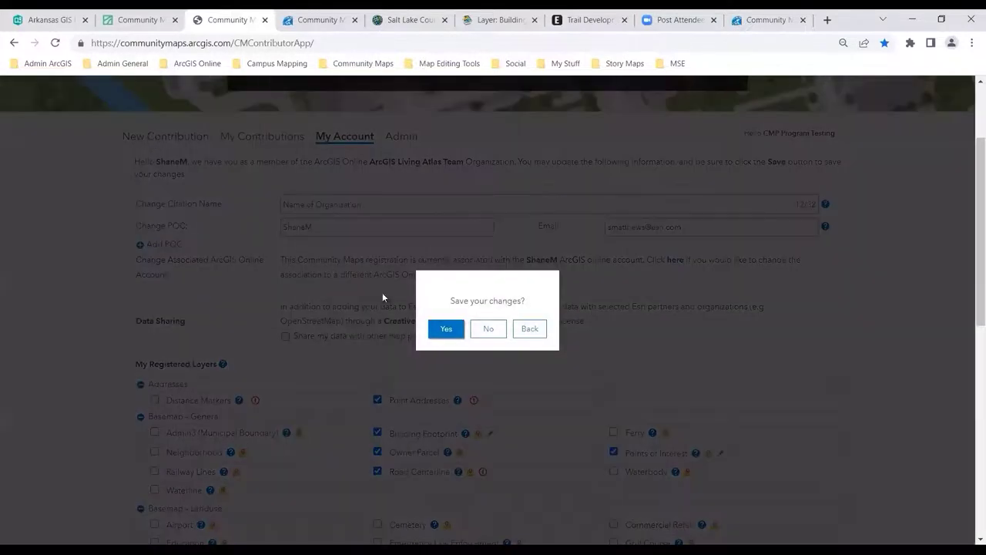
left_click(488, 329)
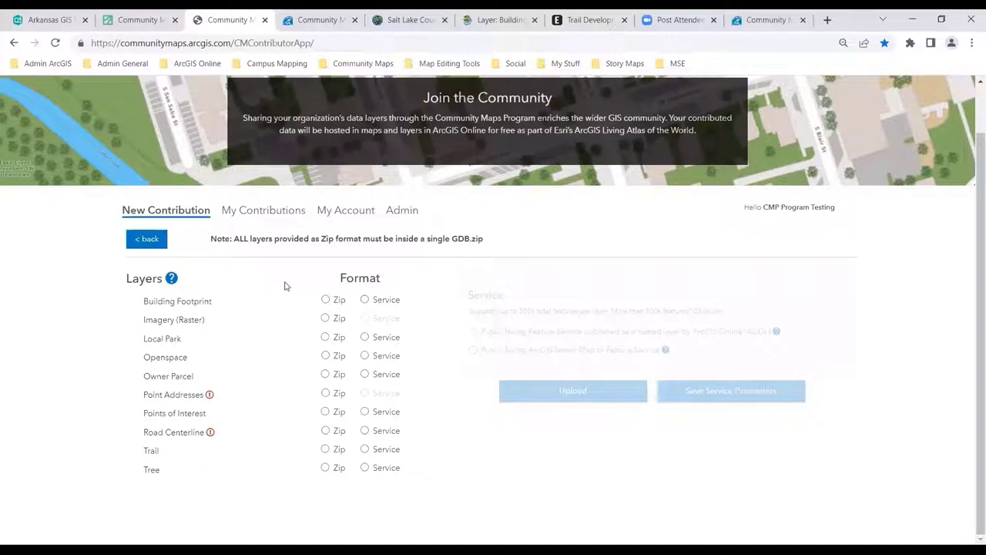
left_click(365, 300)
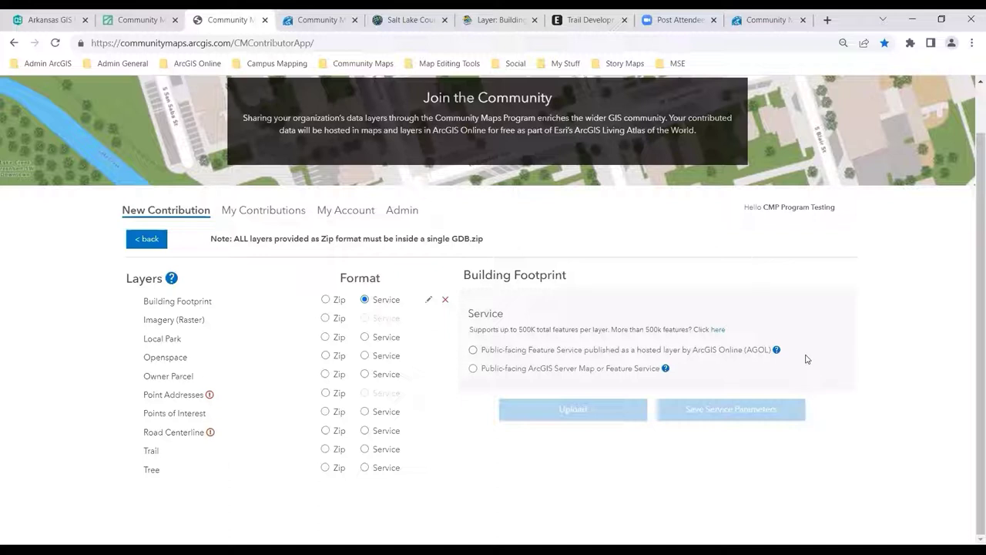
Step: Choose the public-facing feature service hosted by ArcGIS Online as the source and browse the available services
mouse_move(776, 351)
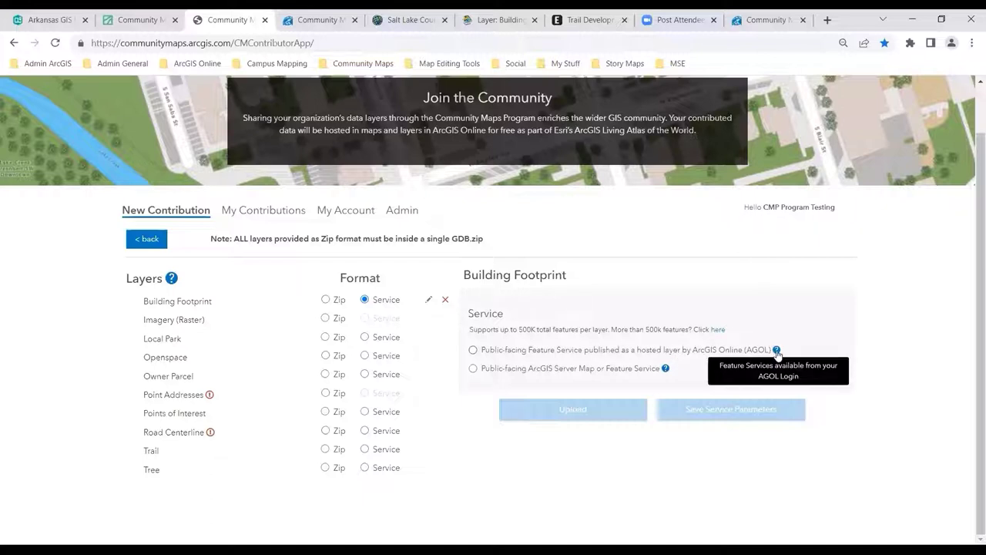
left_click(776, 350)
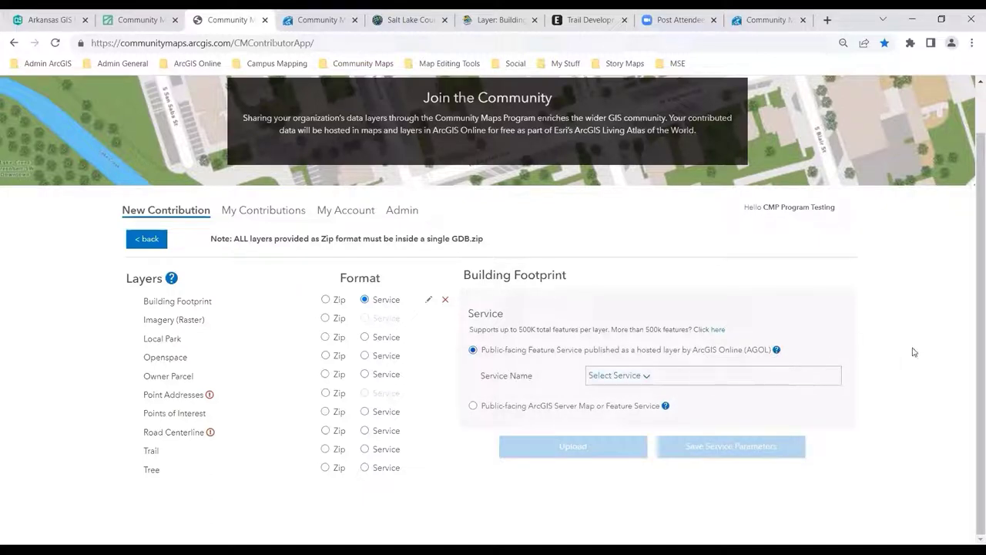
left_click(606, 378)
scroll(879, 375, "down", 3)
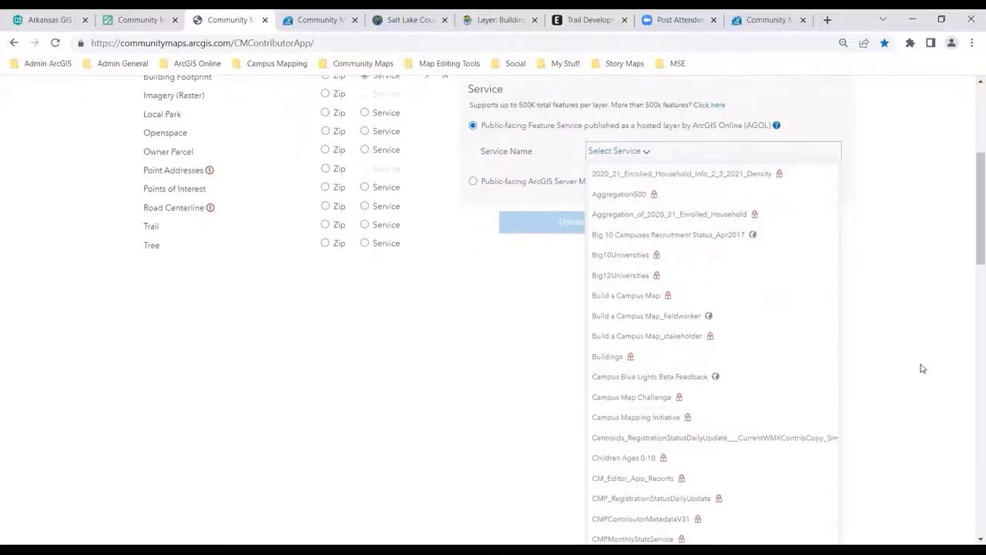
scroll(918, 366, "down", 1)
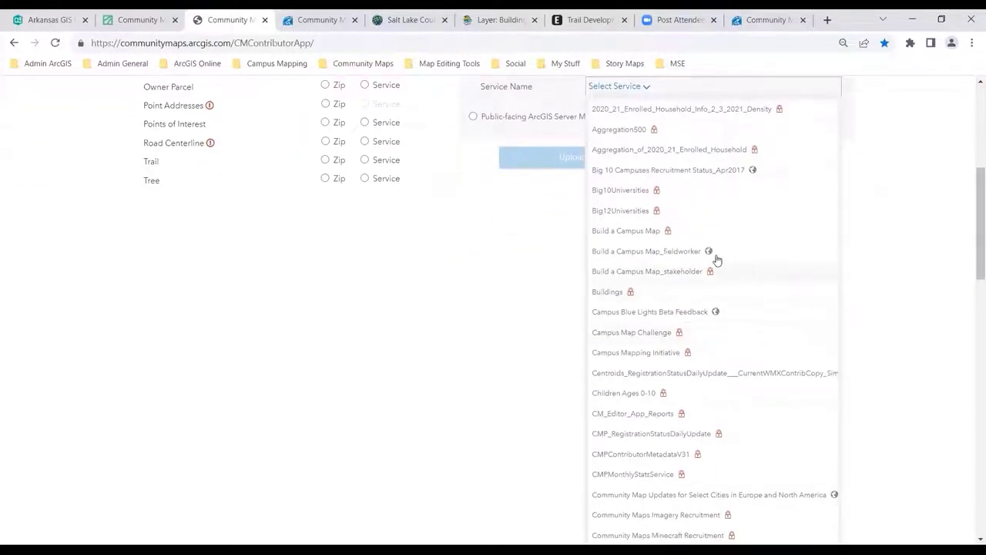
scroll(898, 313, "up", 2)
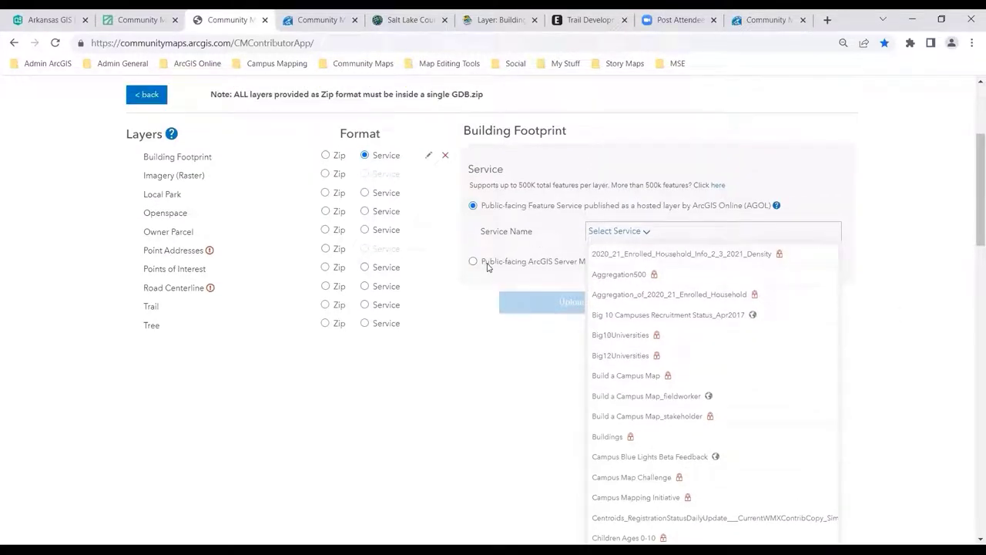
Step: Set the source to a public-facing ArcGIS Server Map or Feature Service and load the copied SLCo_BuildingFootprints/FeatureServer/0 layer URL
left_click(487, 263)
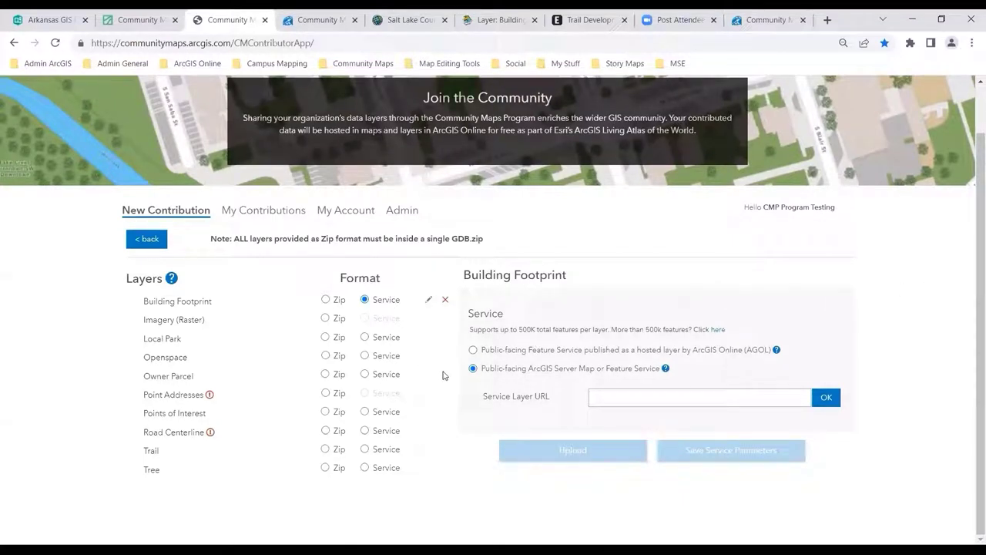
right_click(599, 398)
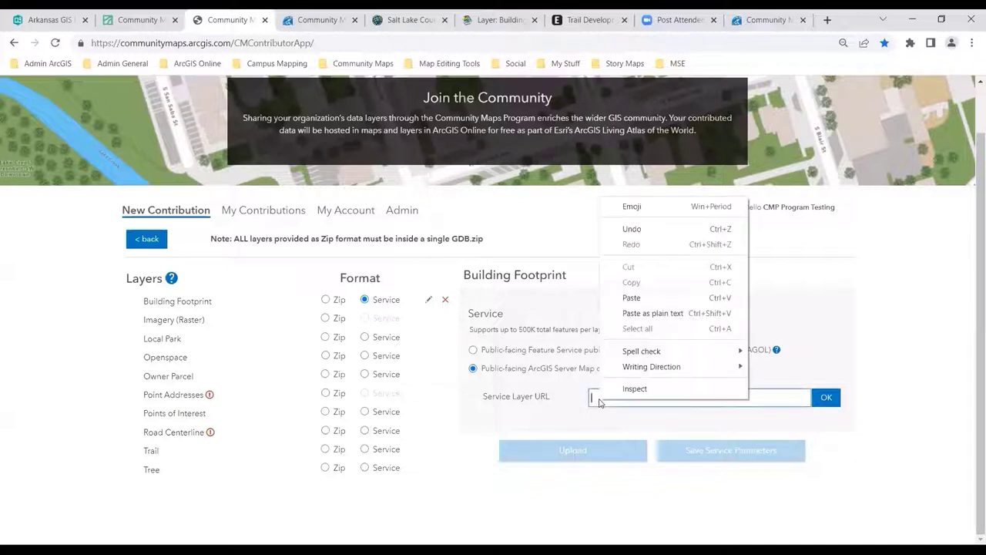
left_click(631, 297)
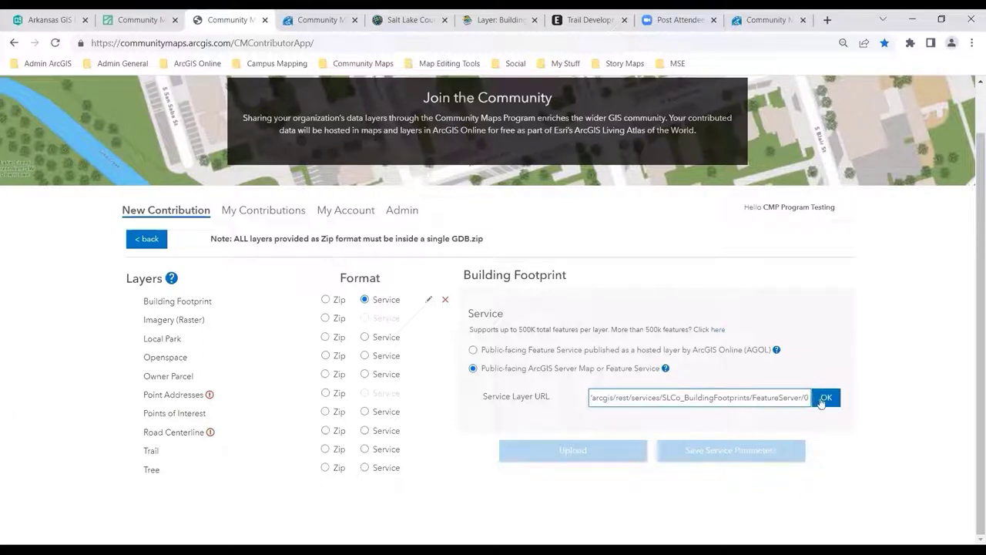
left_click(822, 399)
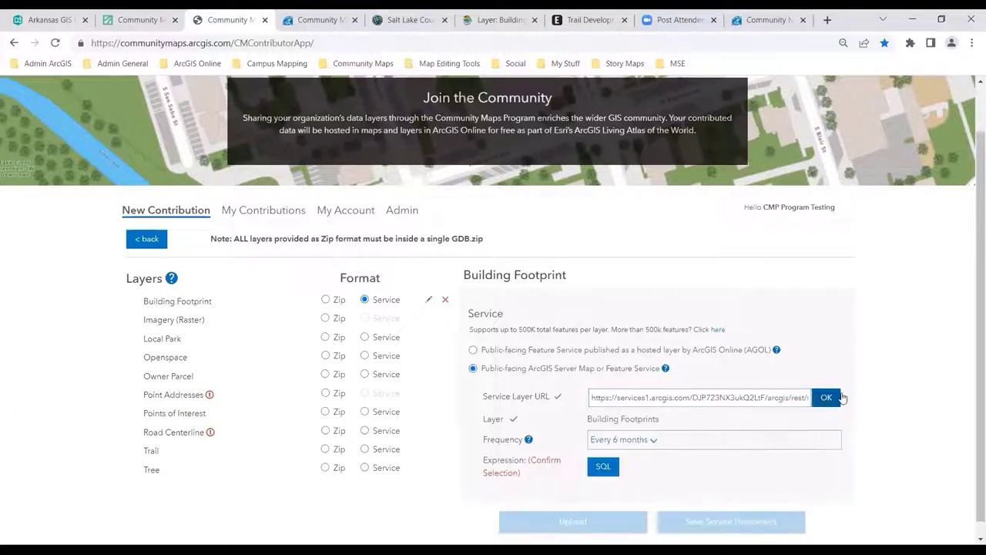
Step: Open the Building Footprint expression parameters and examine the label fields and the building category expressions
scroll(873, 375, "down", 1)
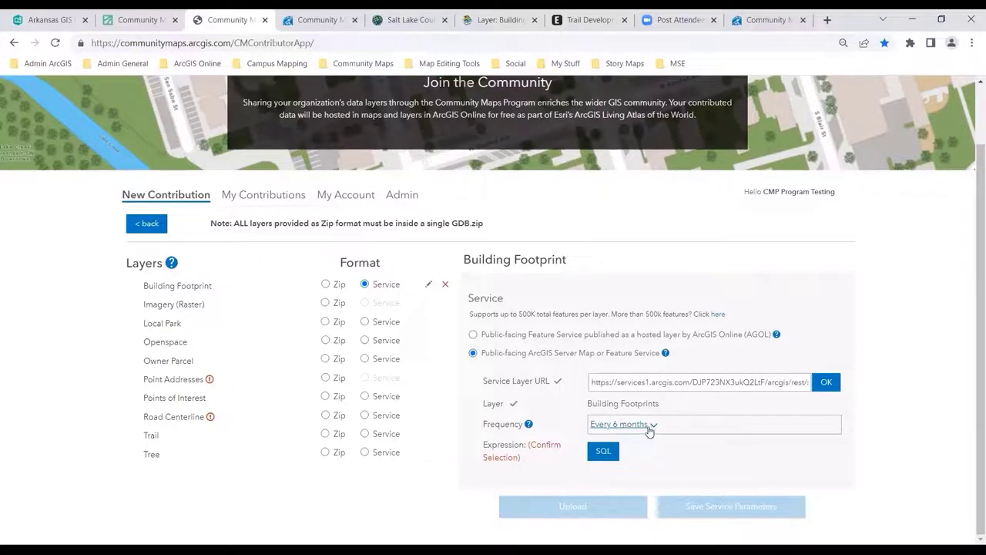
left_click(605, 454)
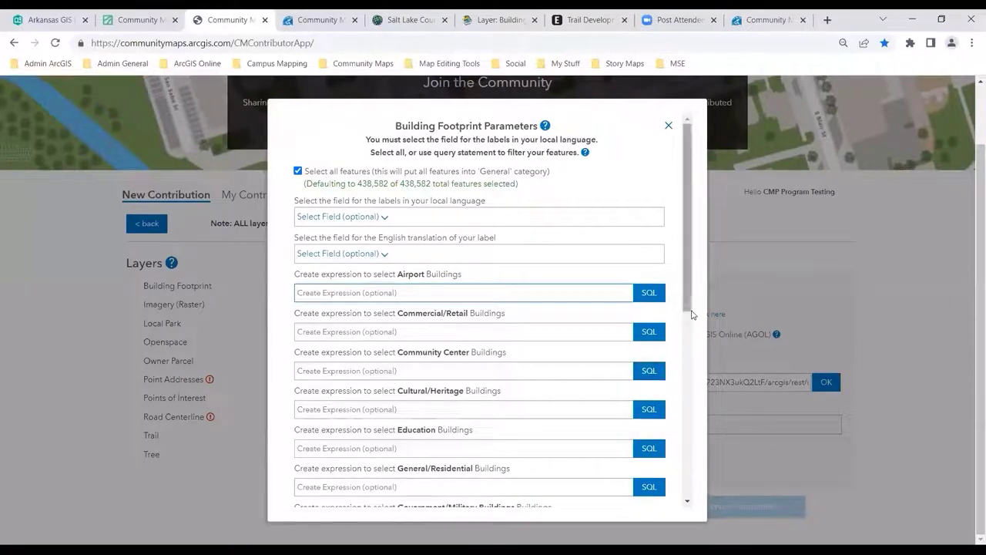
mouse_move(688, 303)
left_mouse_down()
mouse_move(688, 316)
mouse_move(688, 294)
left_mouse_up()
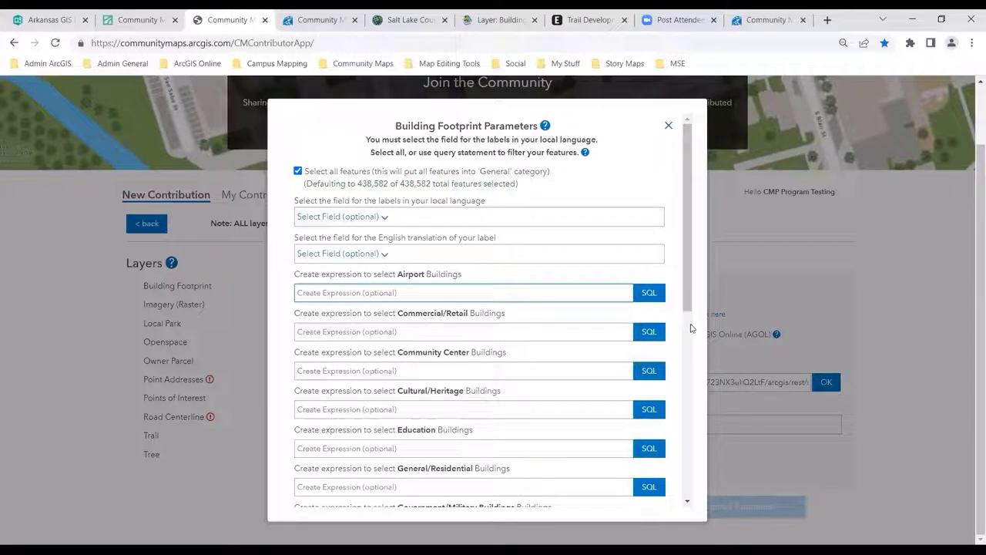
scroll(688, 308, "down", 1)
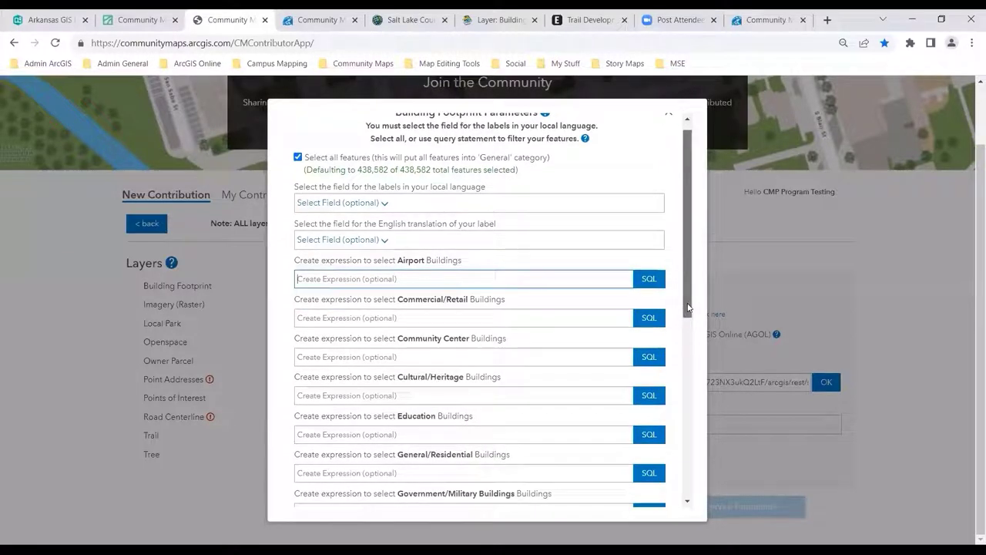
left_click_drag(688, 307, 687, 317)
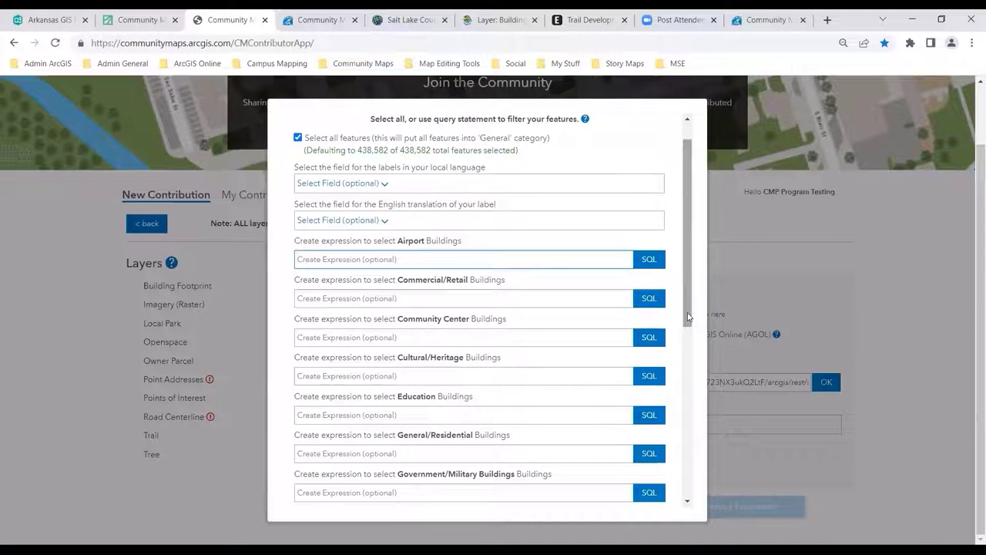
left_click_drag(687, 316, 688, 300)
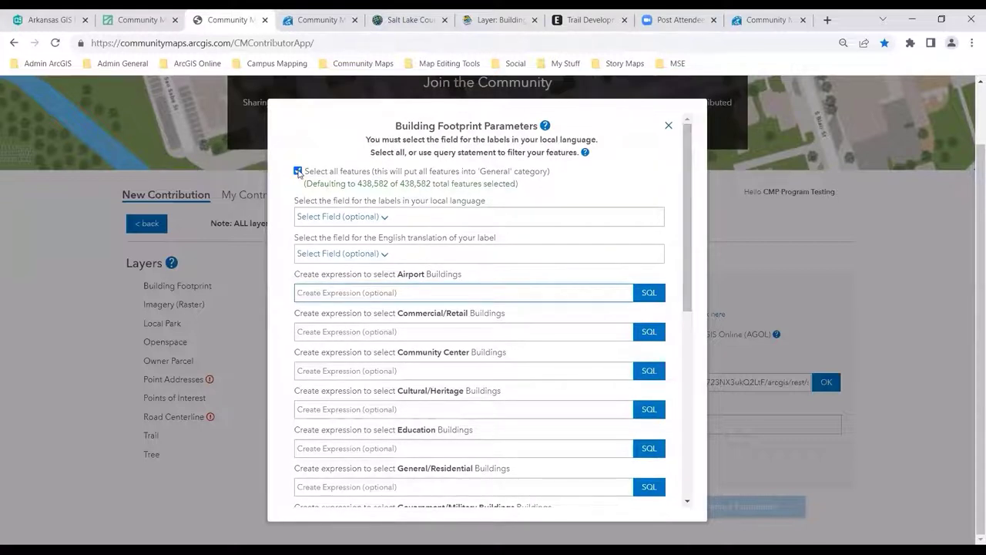
Step: Switch the selection of all building features off and back on
left_click(297, 171)
left_click(298, 171)
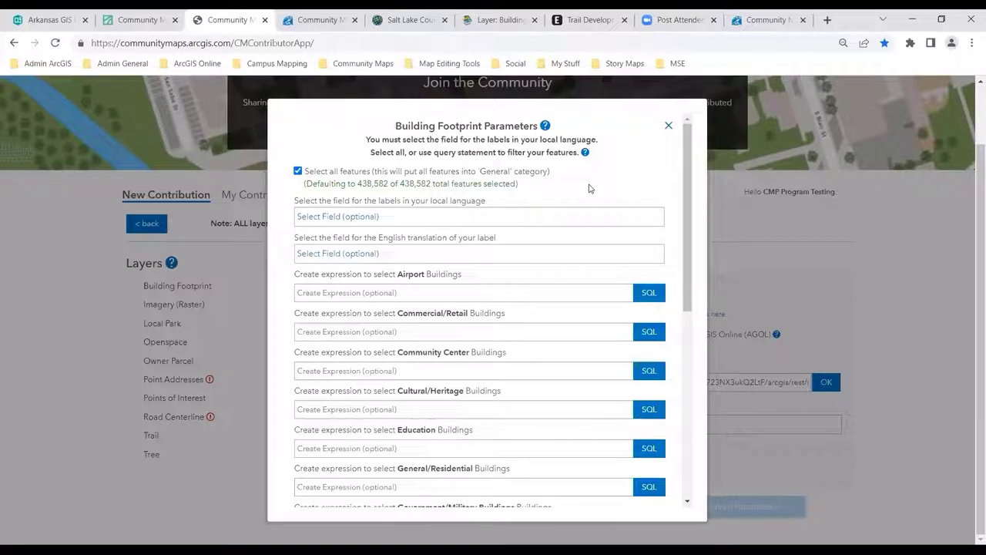
left_click(299, 173)
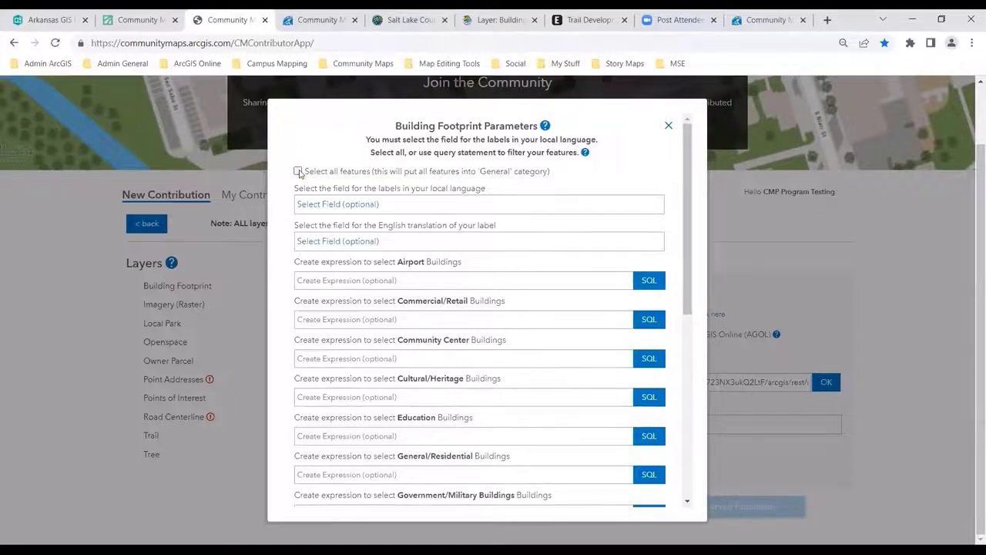
left_click(299, 172)
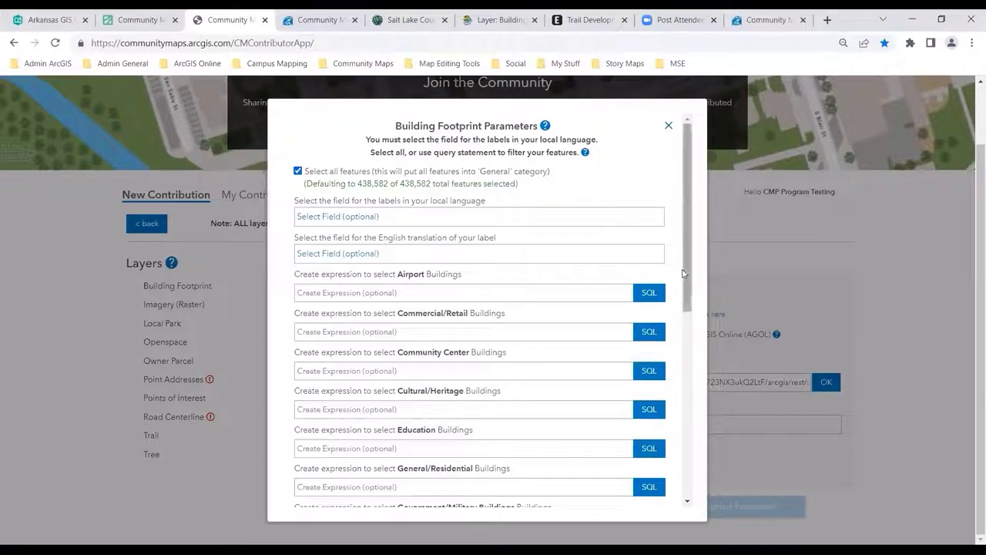
Step: Preview the selected building footprints on the map, accepting the coordinate system warning
left_click_drag(683, 275, 669, 469)
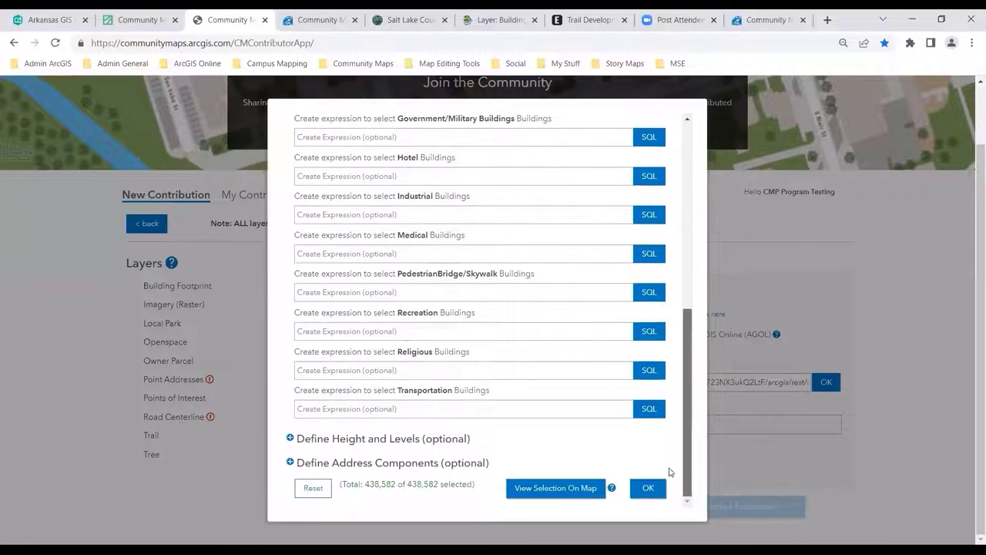
left_click(588, 490)
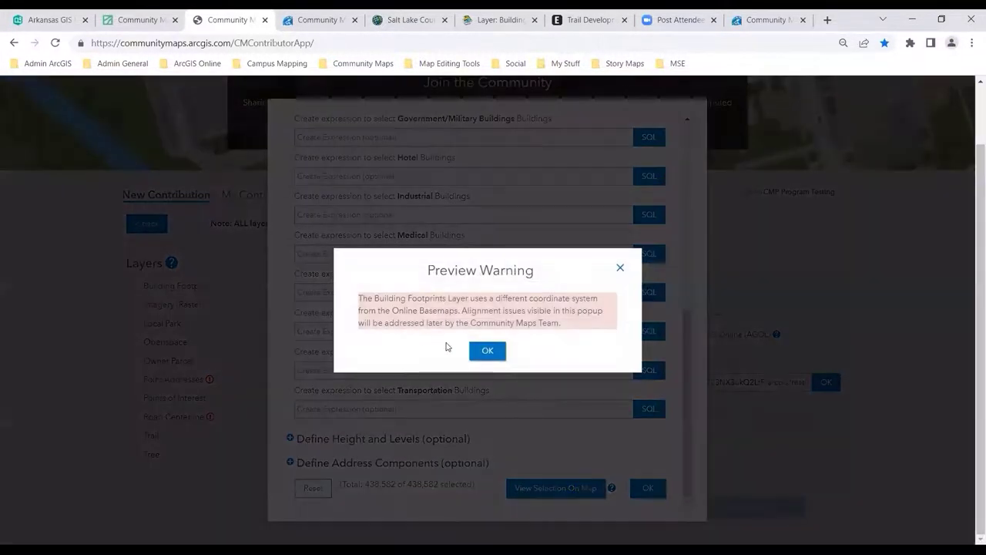
left_click(487, 351)
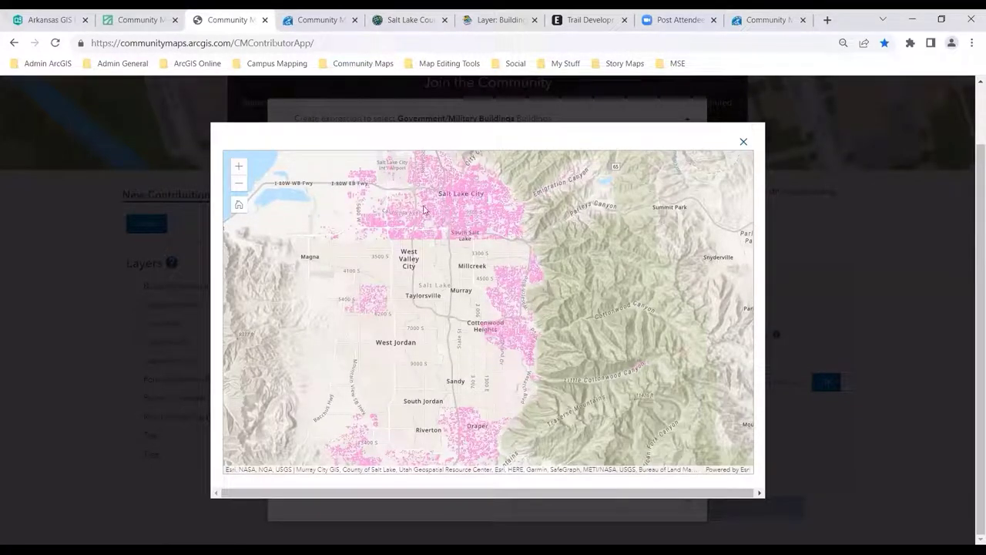
Step: Close the footprint map preview and exit the Building Footprint parameters without confirming a selection
left_click(743, 144)
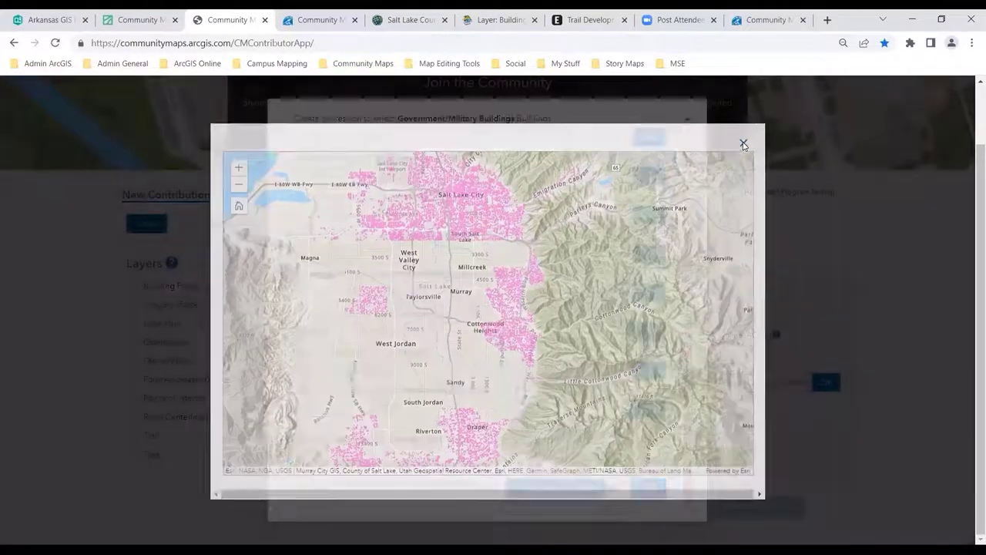
scroll(684, 135, "up", 10)
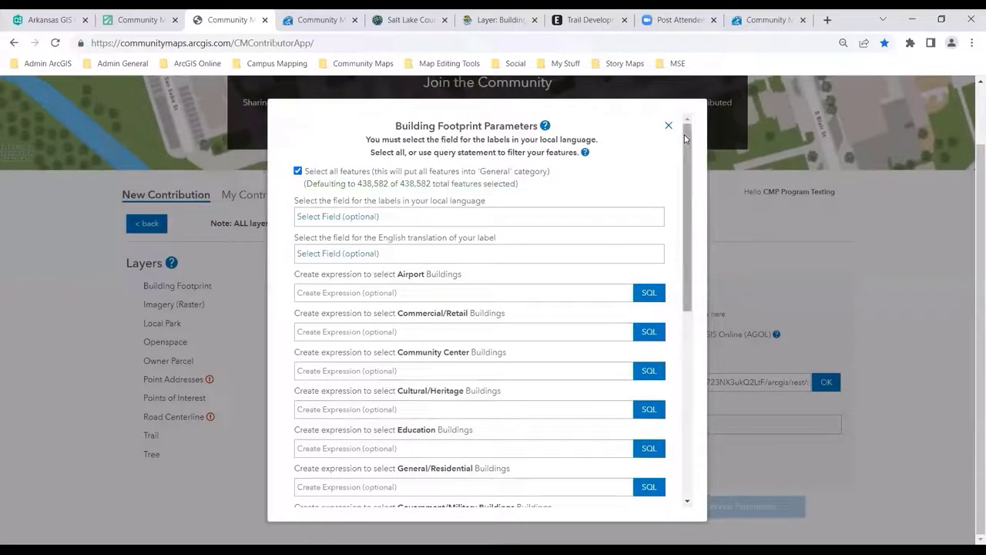
left_click(667, 125)
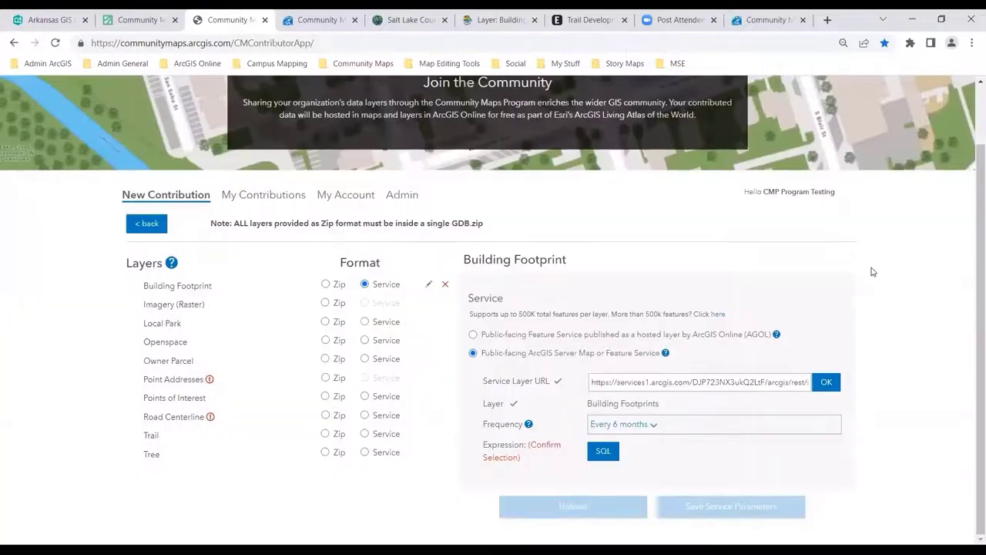
scroll(873, 271, "up", 2)
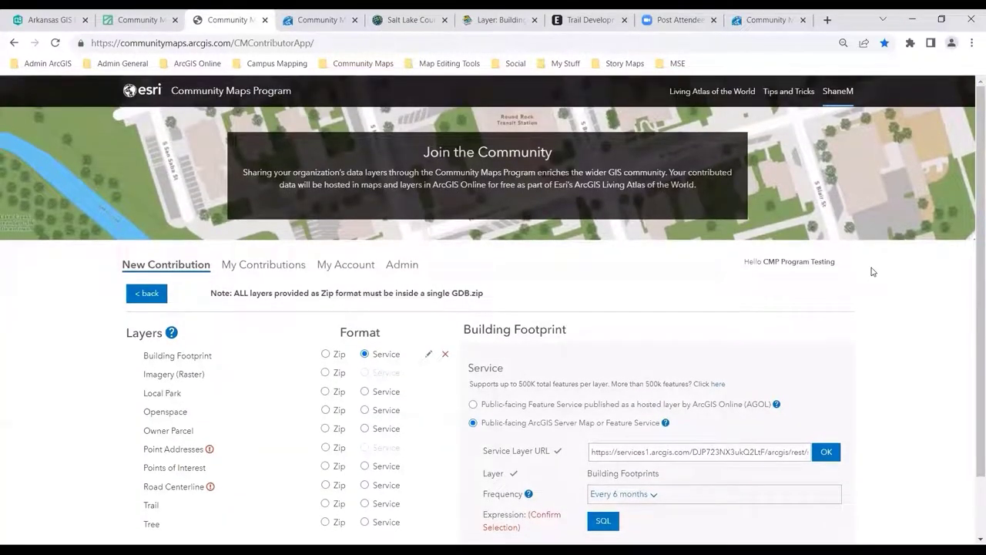
scroll(914, 282, "down", 1)
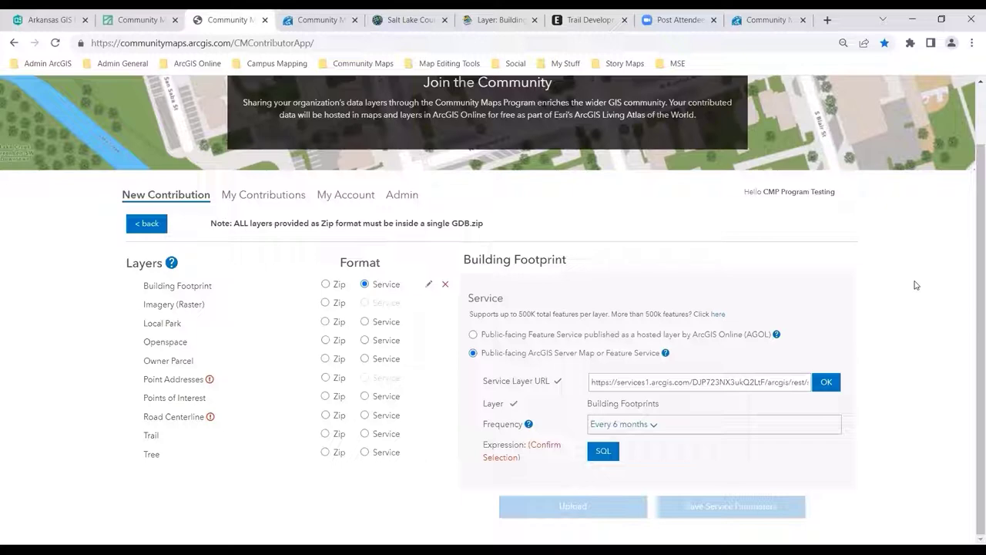
Step: Return to the Arkansas GIS User Forum story map and review the Register your organization and Worldwide contributors sections
left_click(44, 21)
left_click(610, 126)
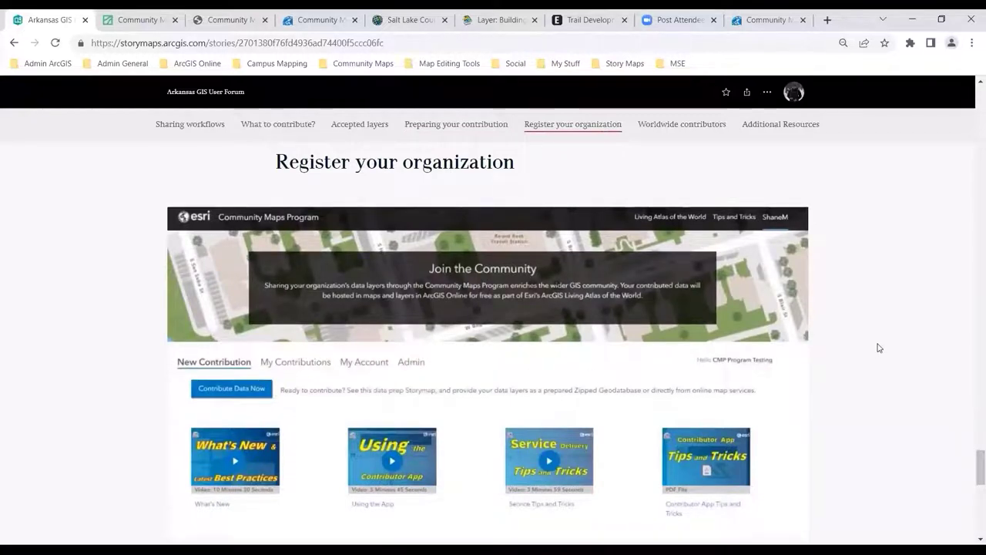
scroll(879, 347, "down", 3)
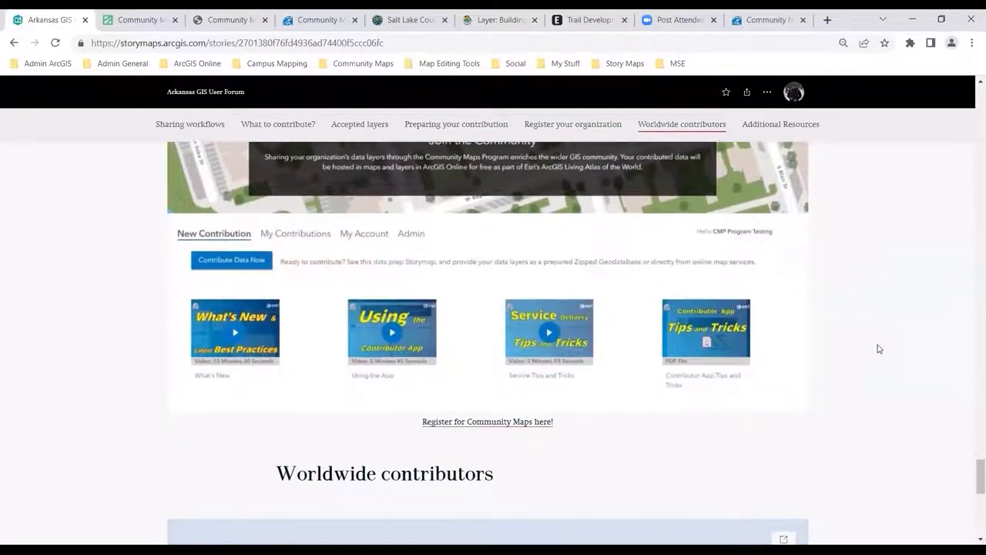
scroll(879, 347, "up", 2)
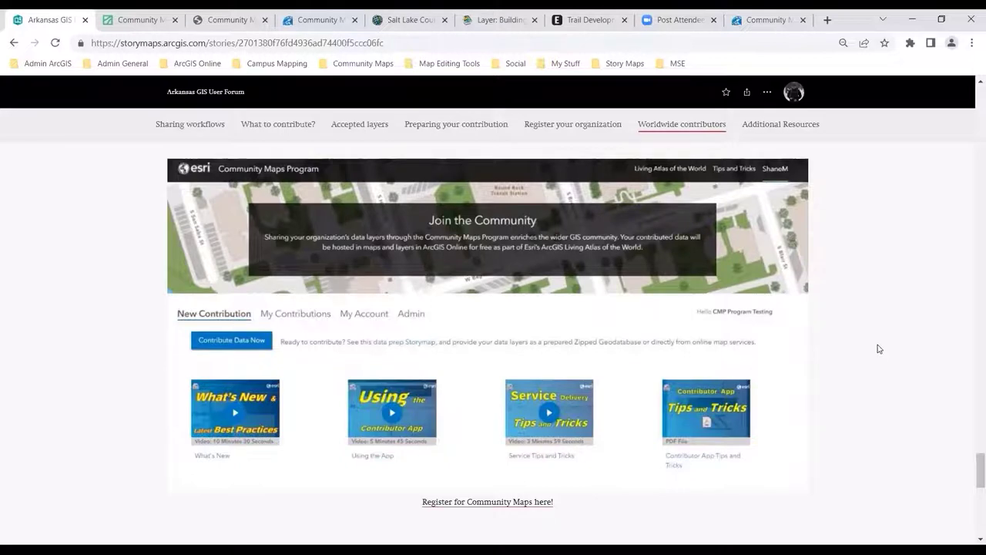
scroll(879, 349, "down", 5)
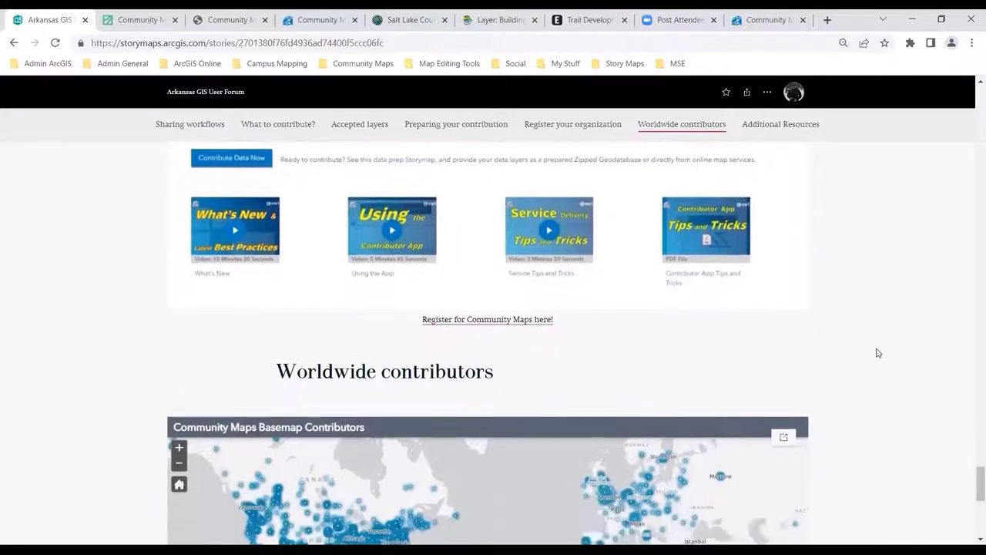
scroll(875, 356, "down", 3)
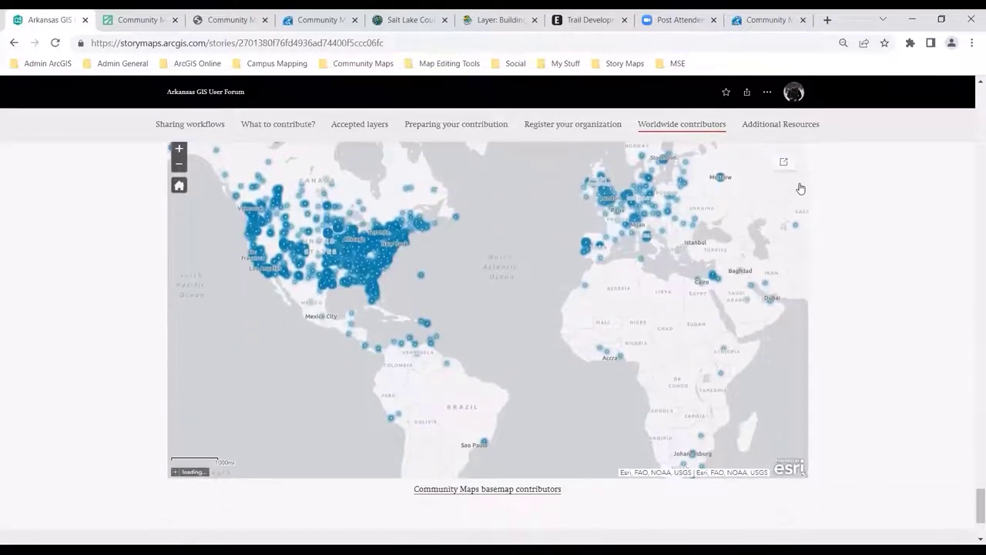
Step: Open the live Community Maps Basemap Contributors map in its own tab and bring Arkansas into view
left_click(784, 164)
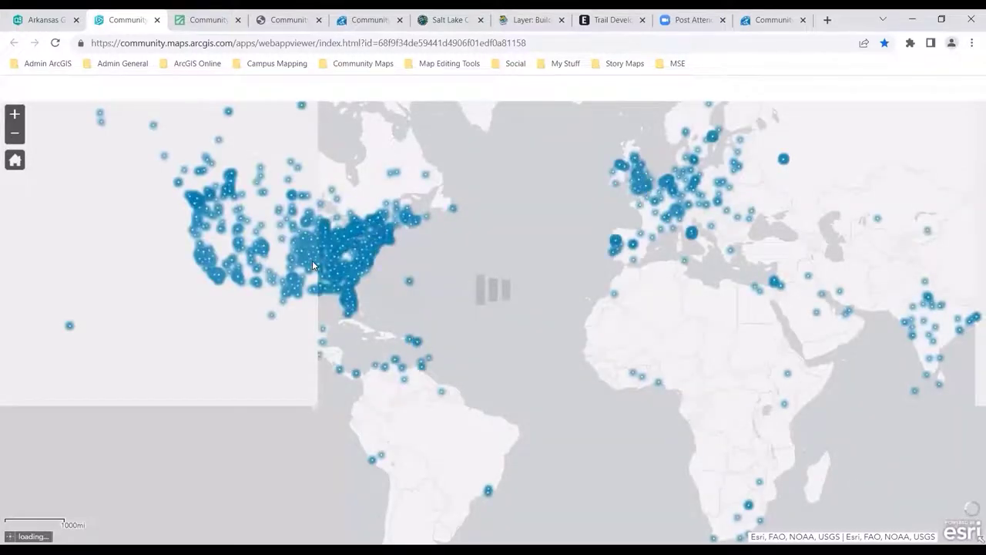
scroll(325, 264, "up", 3)
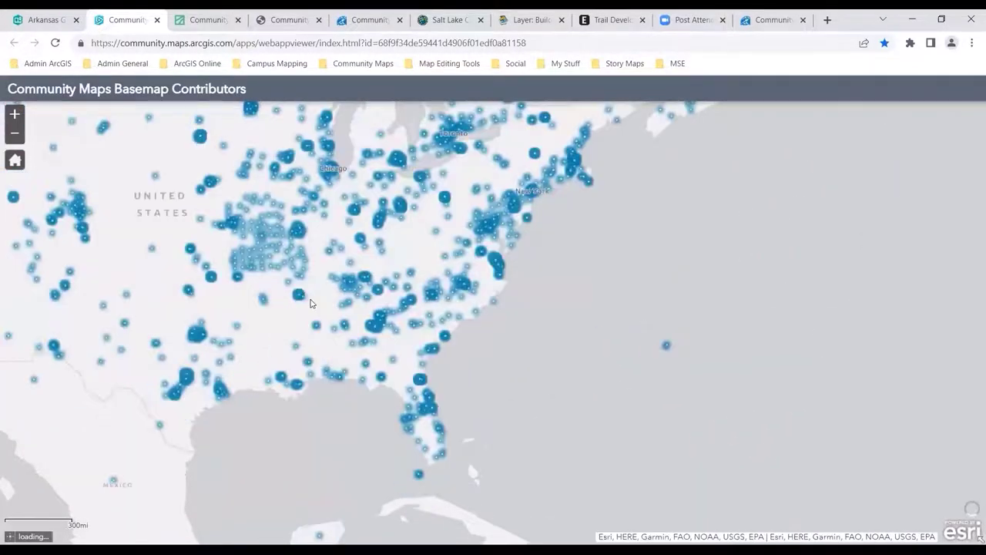
scroll(310, 303, "up", 3)
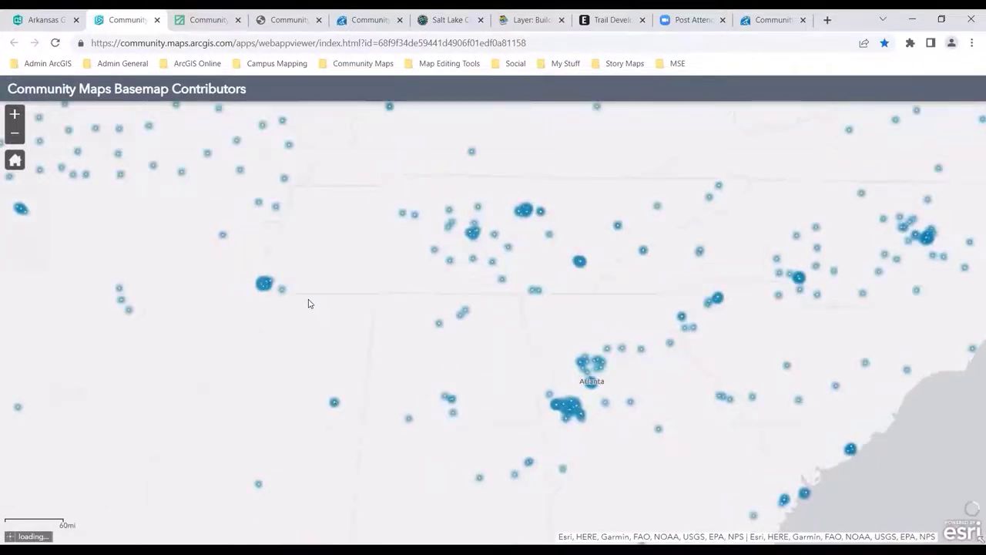
left_click_drag(340, 281, 648, 302)
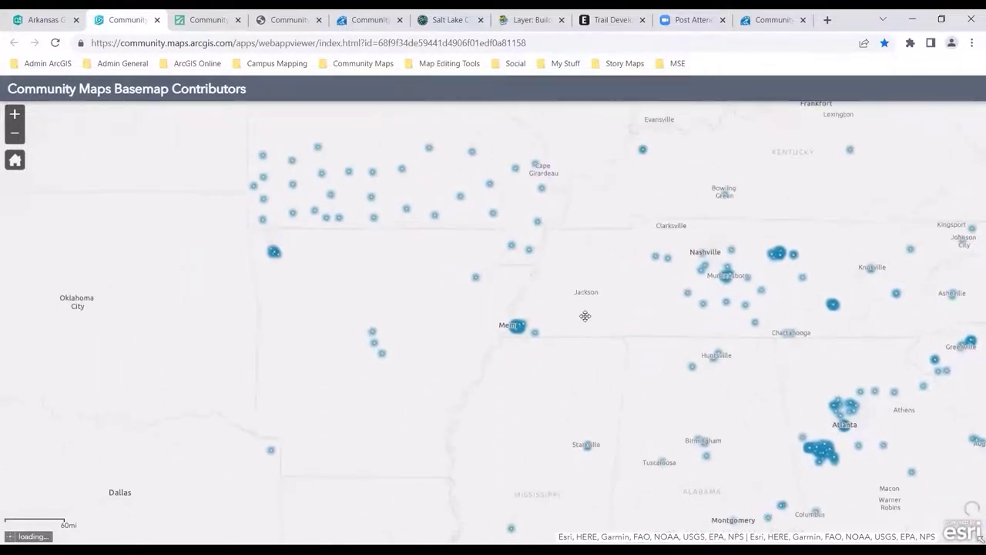
Step: Identify the contributors at Conway, at the point between Conway and Little Rock, and at Little Rock
left_click(372, 333)
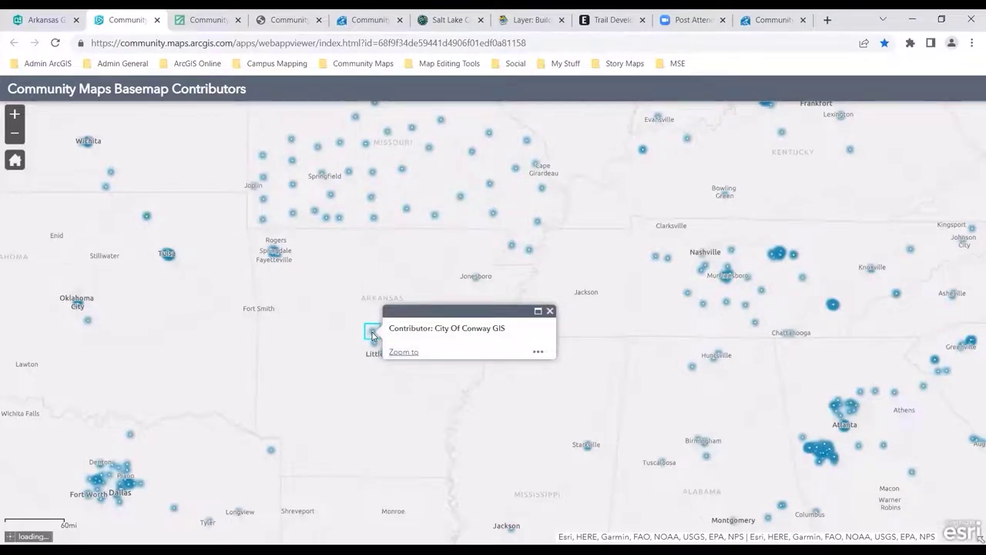
scroll(372, 345, "up", 1)
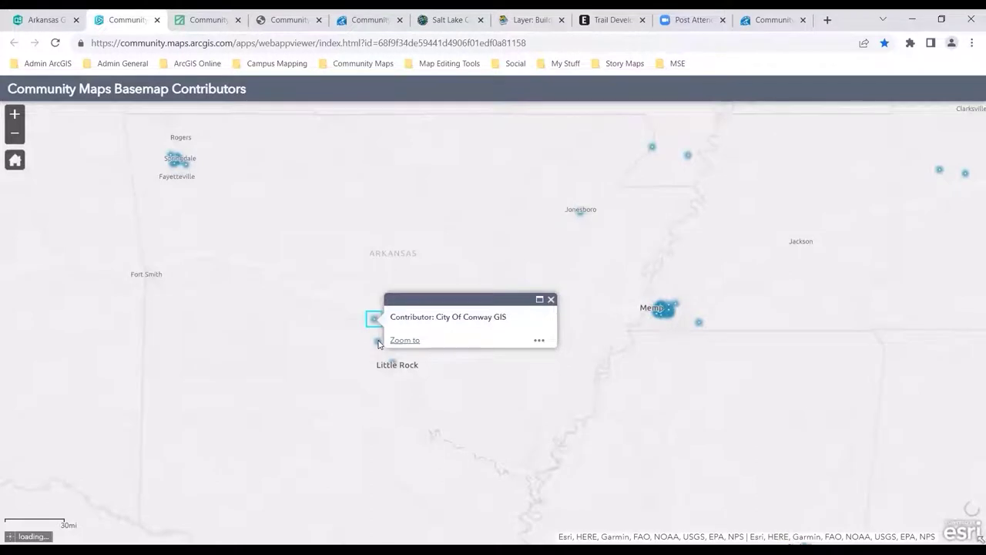
left_click(378, 342)
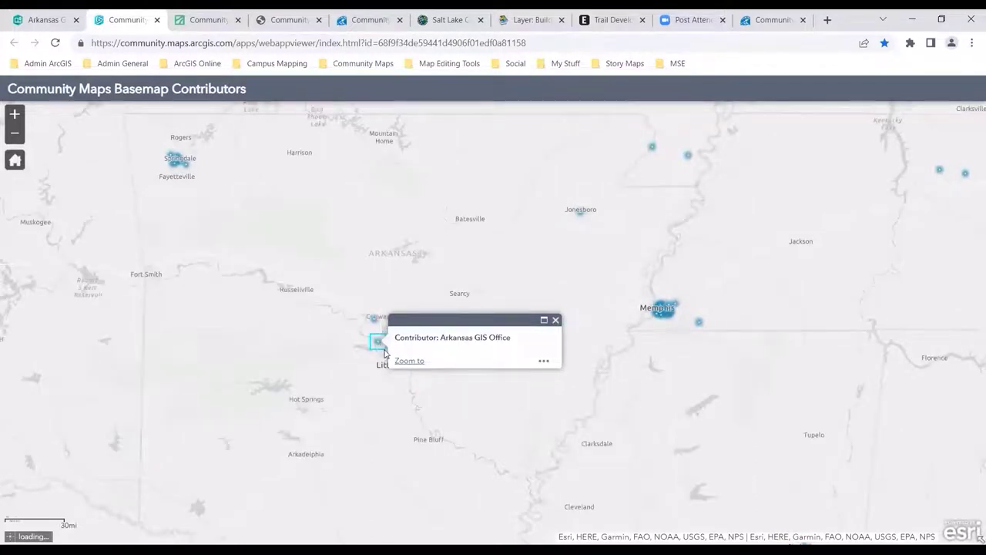
left_click(555, 320)
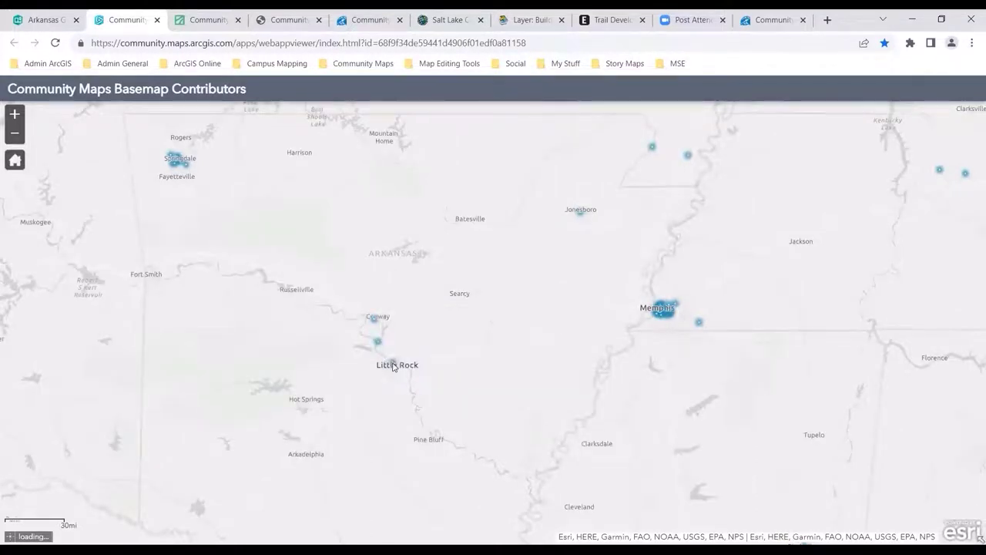
left_click(395, 363)
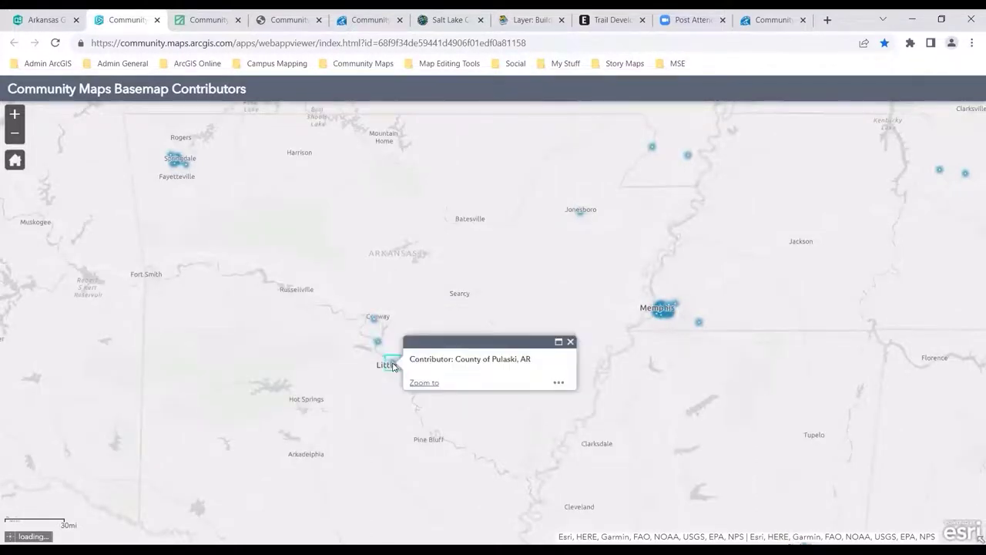
Step: Identify the contributor at Jonesboro and highlight the Editor App label in its details
left_click(579, 217)
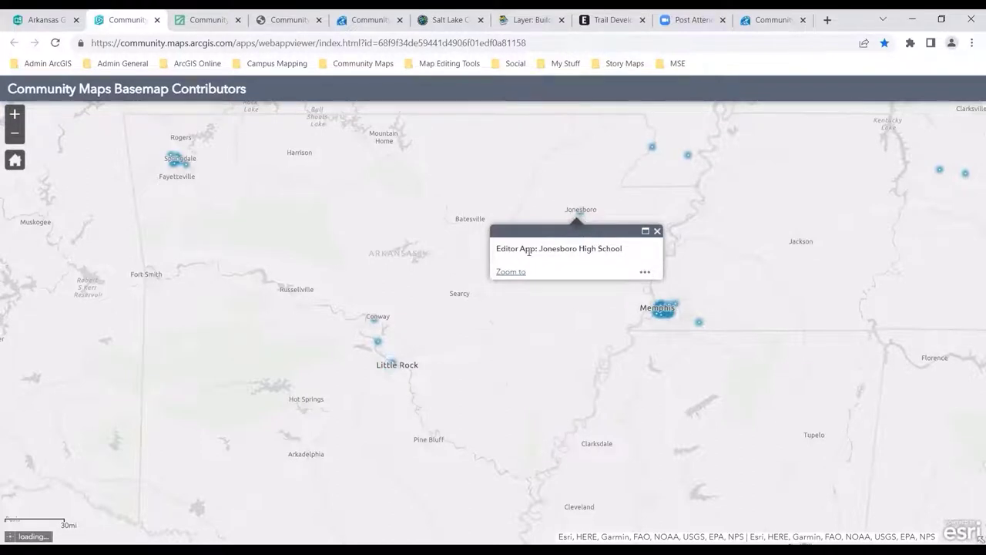
left_click_drag(539, 248, 496, 246)
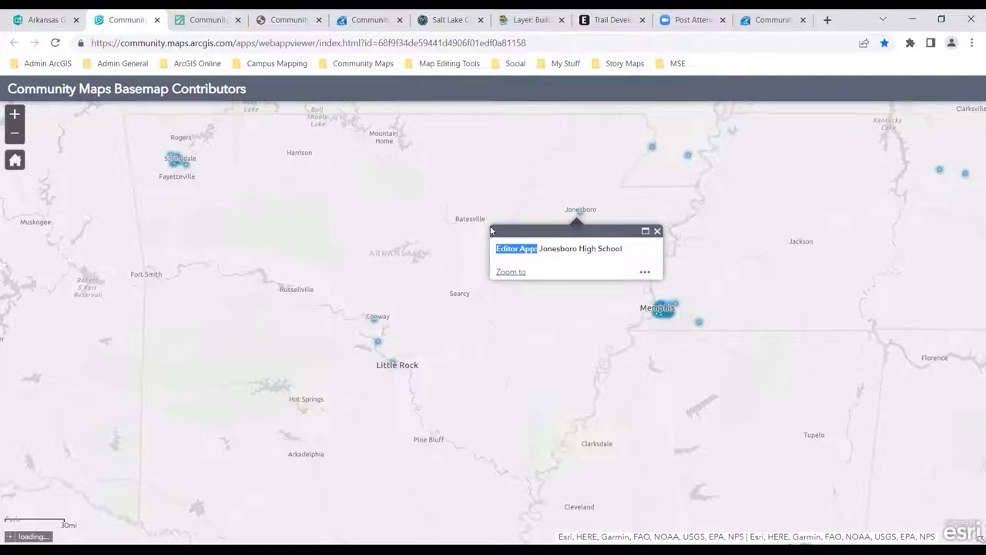
left_click(464, 233)
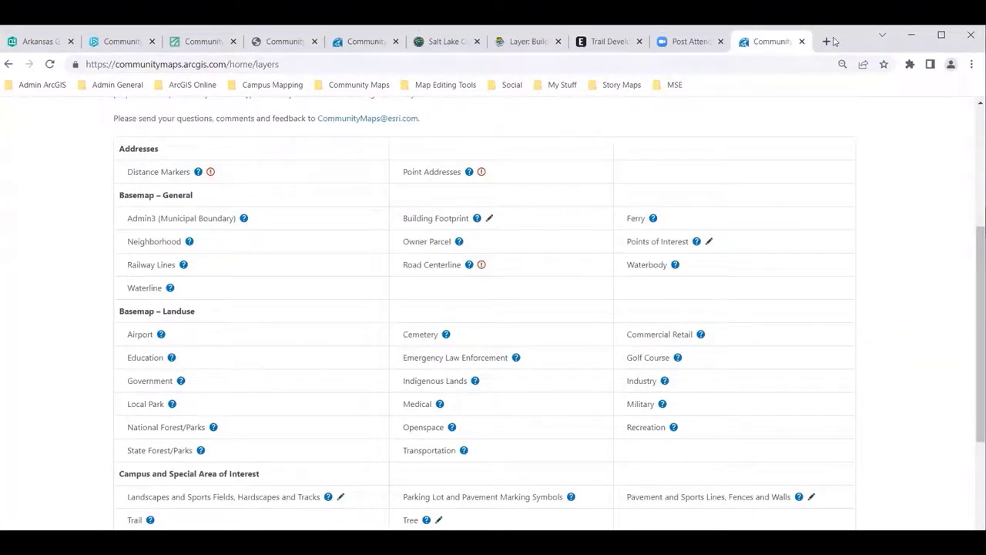
Step: Open the Trailblazers Trail Development/Consulting page, examine its list of trail projects, and return to the page heading
left_click(608, 41)
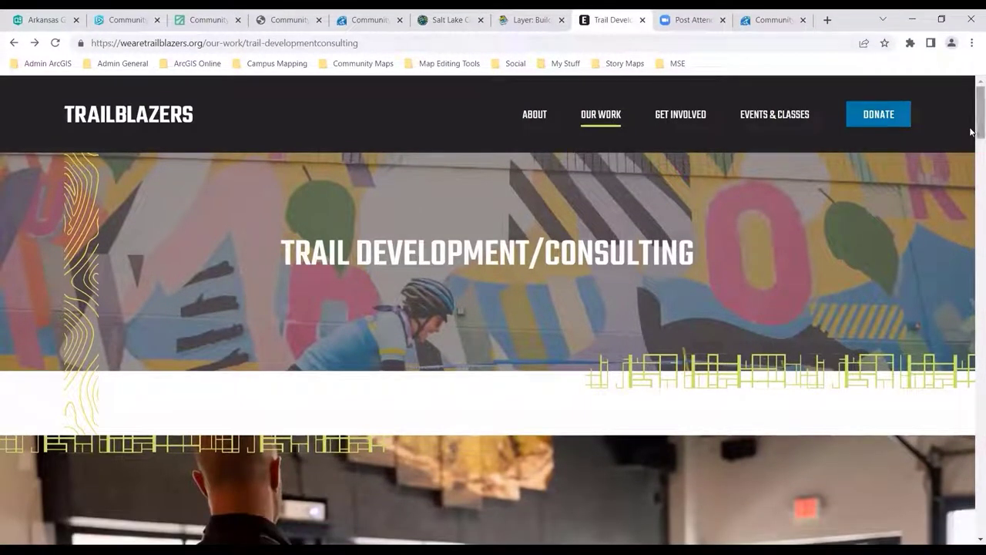
left_click_drag(971, 132, 970, 173)
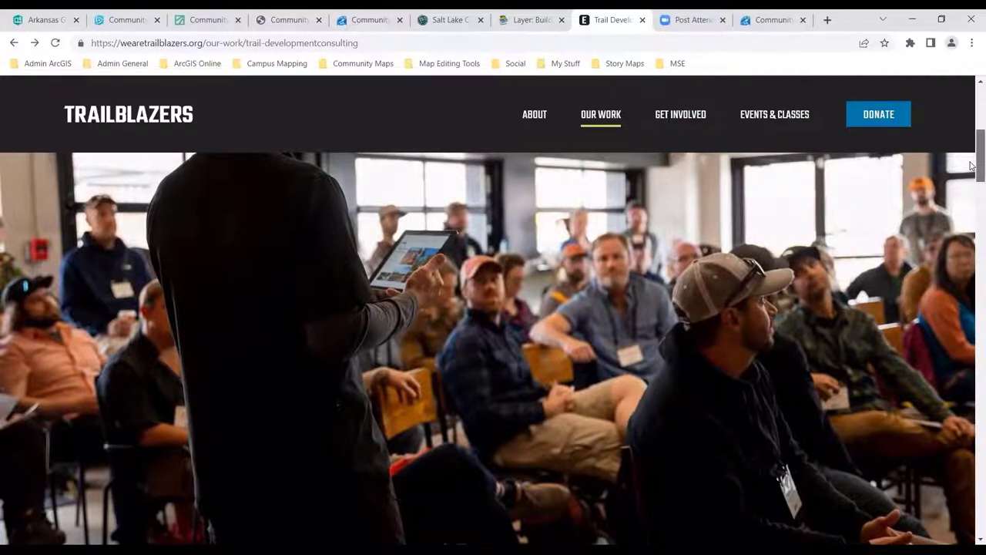
left_click_drag(972, 166, 963, 230)
scroll(961, 233, "down", 1)
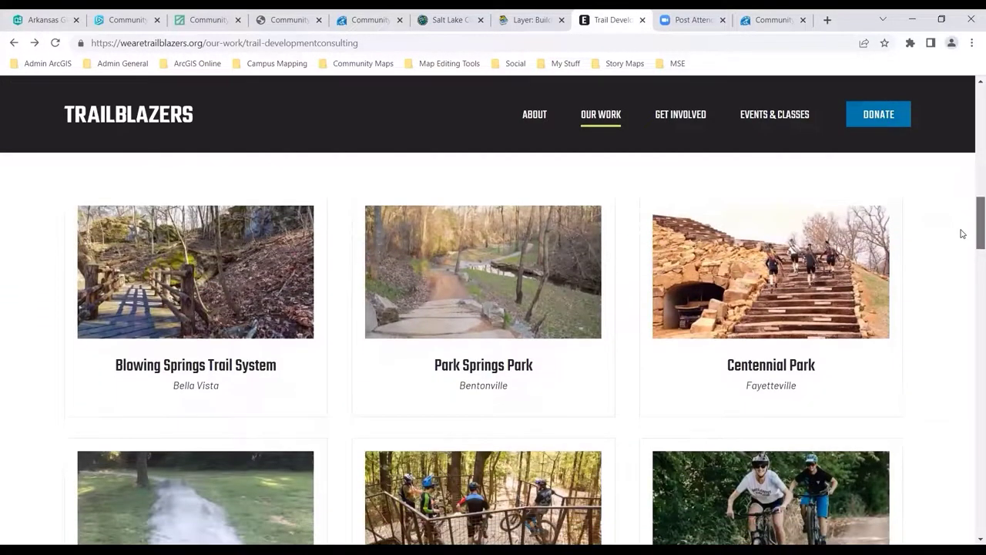
scroll(962, 233, "down", 1)
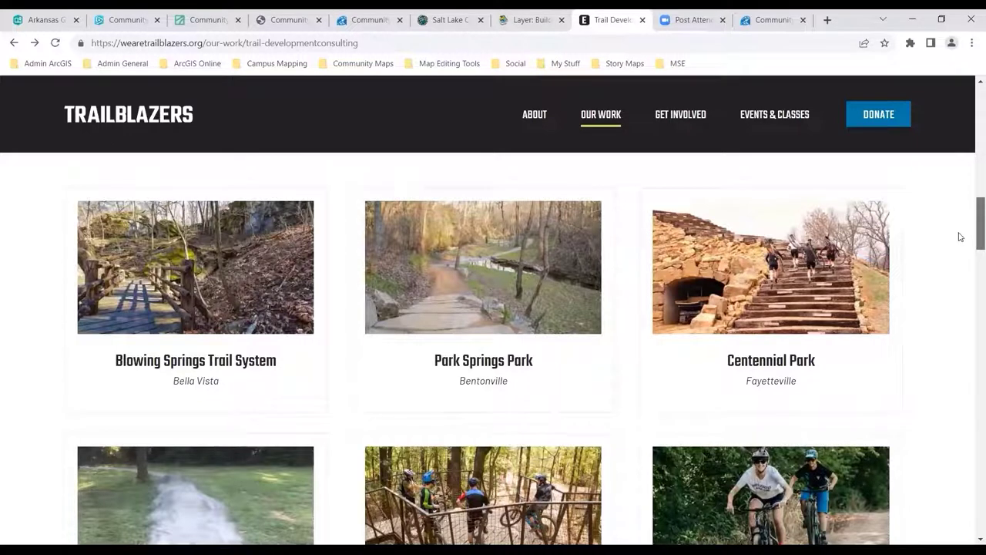
scroll(959, 238, "down", 2)
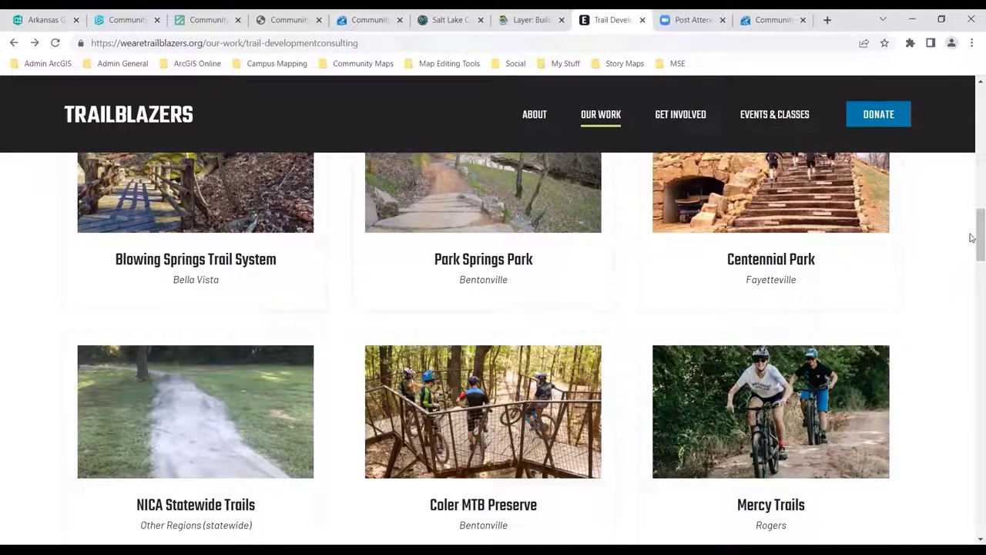
scroll(971, 260, "down", 2)
scroll(970, 260, "down", 3)
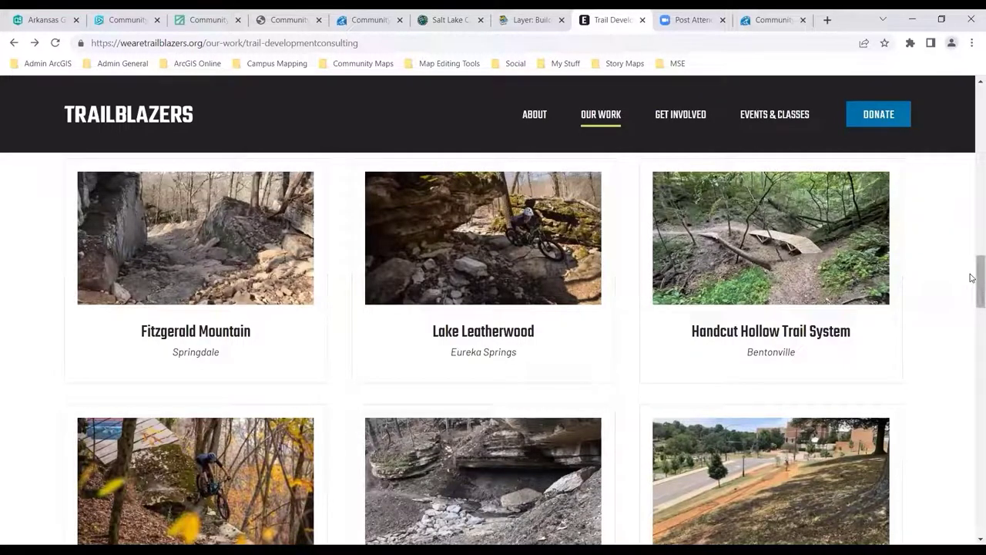
left_click_drag(970, 280, 971, 113)
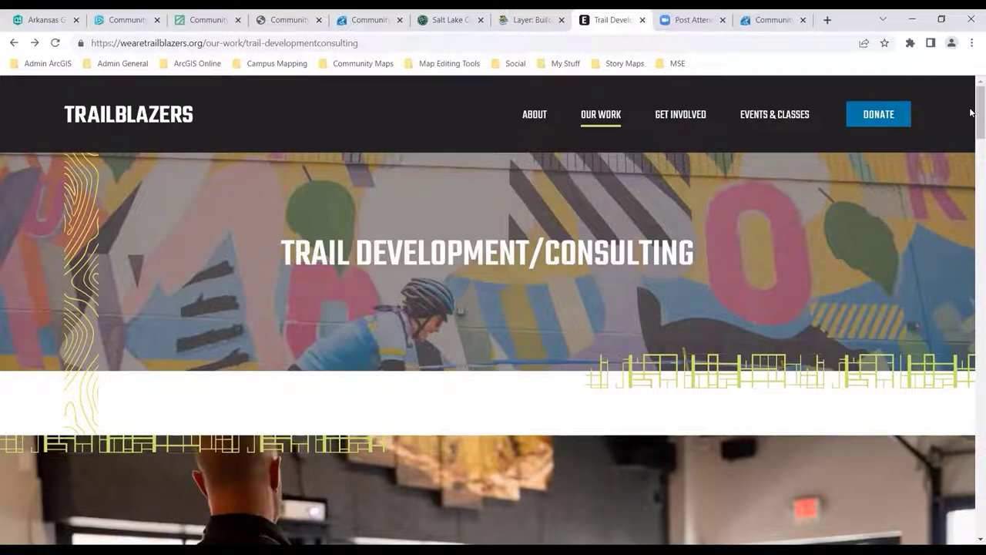
Step: Copy the web address of the Arkansas GIS User Forum story map and switch to the other open window
left_click(53, 25)
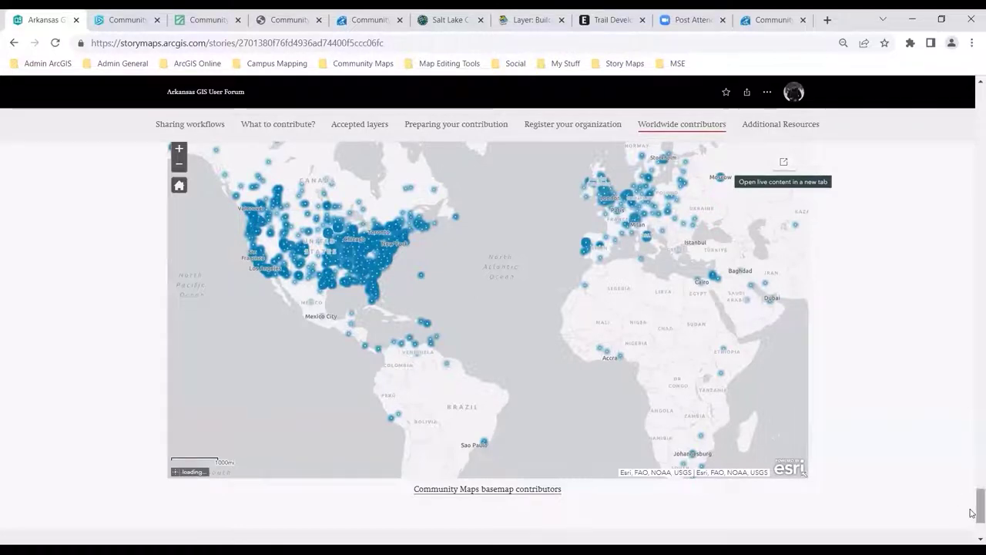
left_click(165, 43)
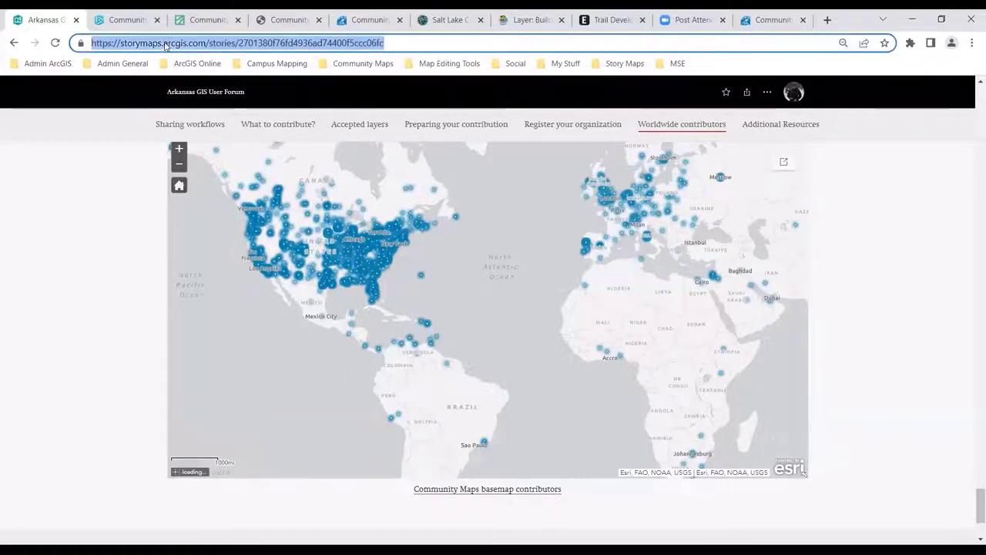
right_click(165, 44)
left_click(205, 112)
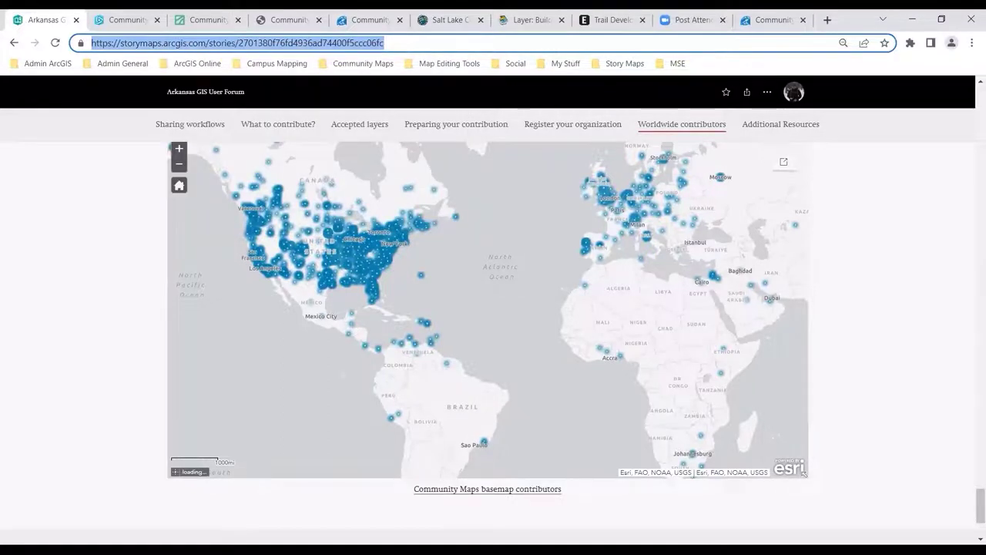
key("alt+Tab")
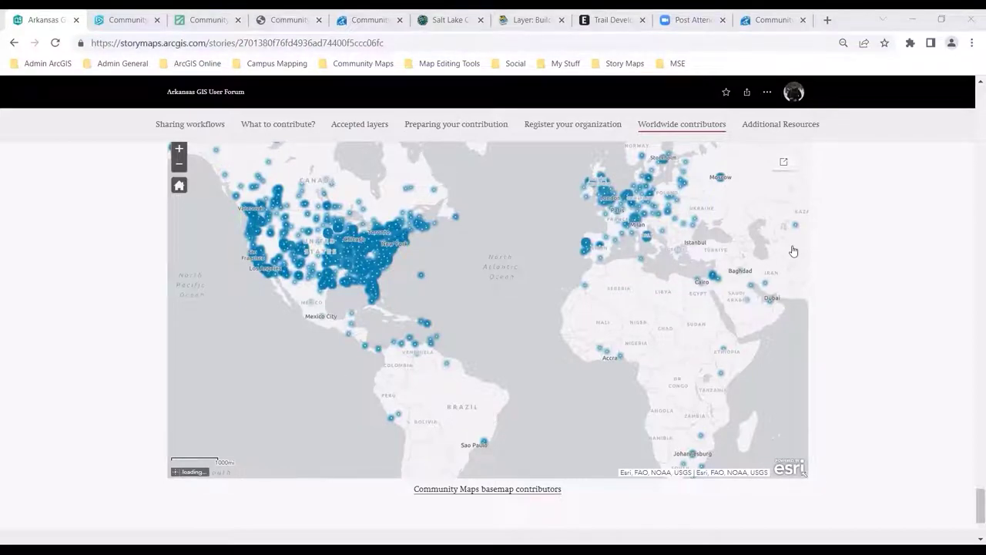
Step: Go back through the story map from Worldwide contributors to the Community Addresses part of What to contribute
left_click(929, 291)
left_click_drag(972, 505, 972, 466)
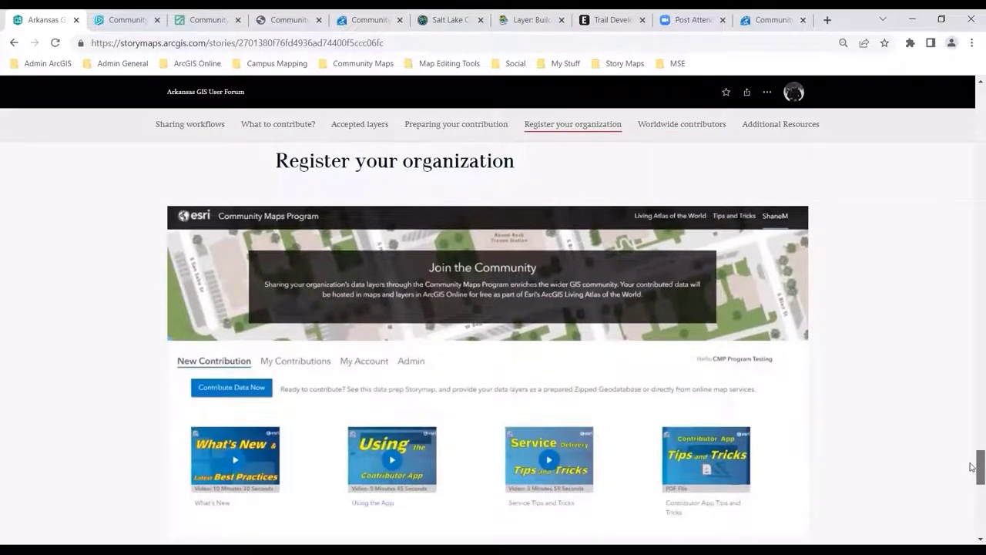
left_click_drag(972, 466, 972, 277)
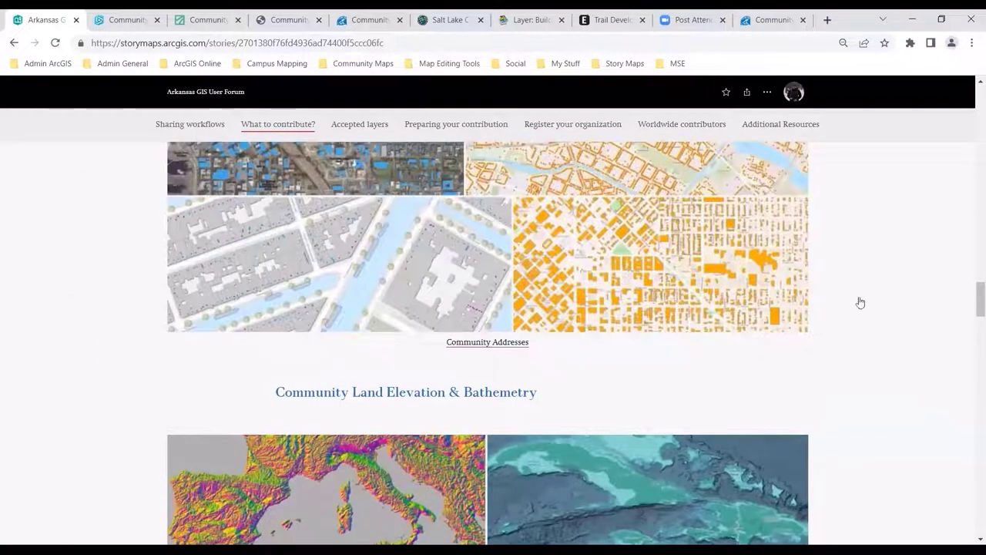
Step: Open the Community Addresses story, review its Content Specifications for point address contributions, and return to its title
left_click(456, 346)
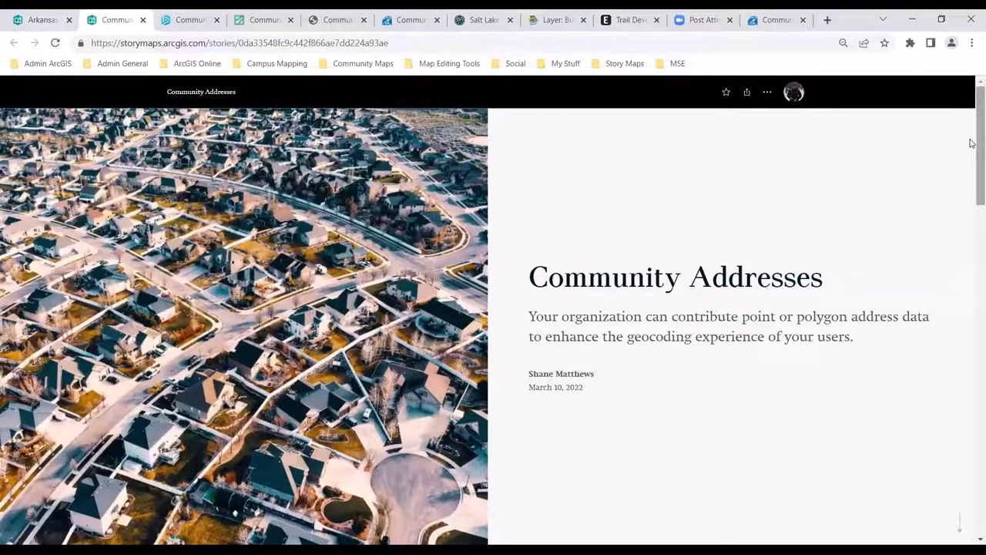
scroll(971, 142, "down", 5)
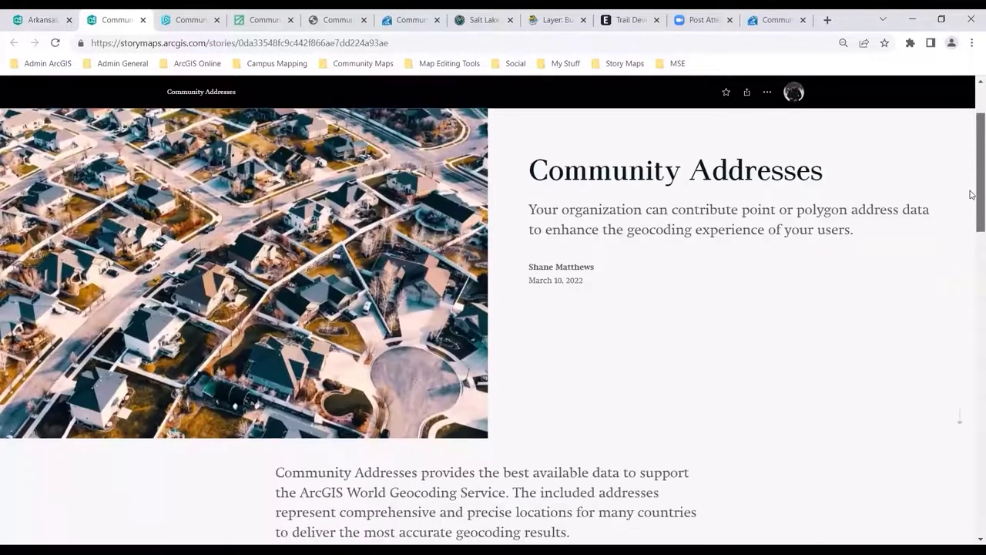
scroll(965, 250, "down", 4)
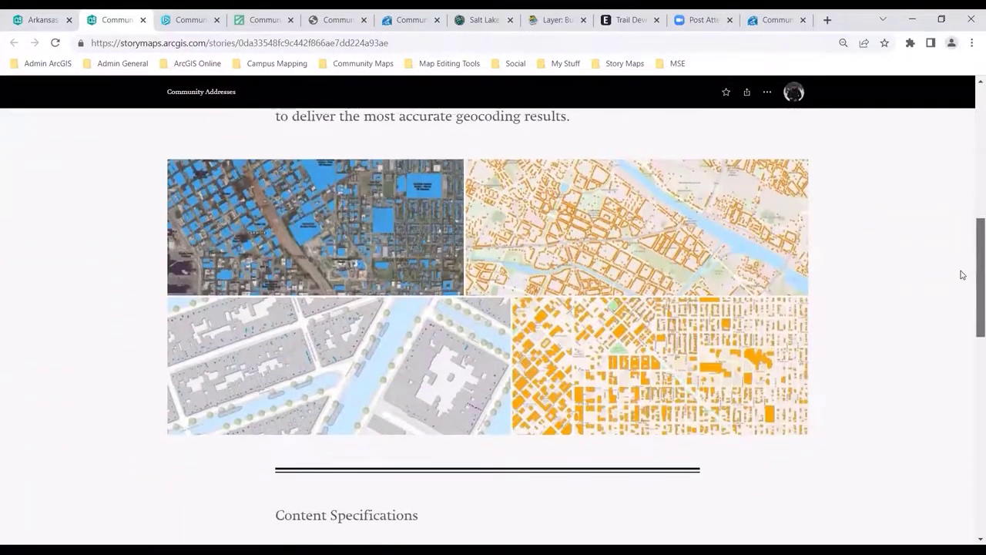
scroll(954, 332, "down", 3)
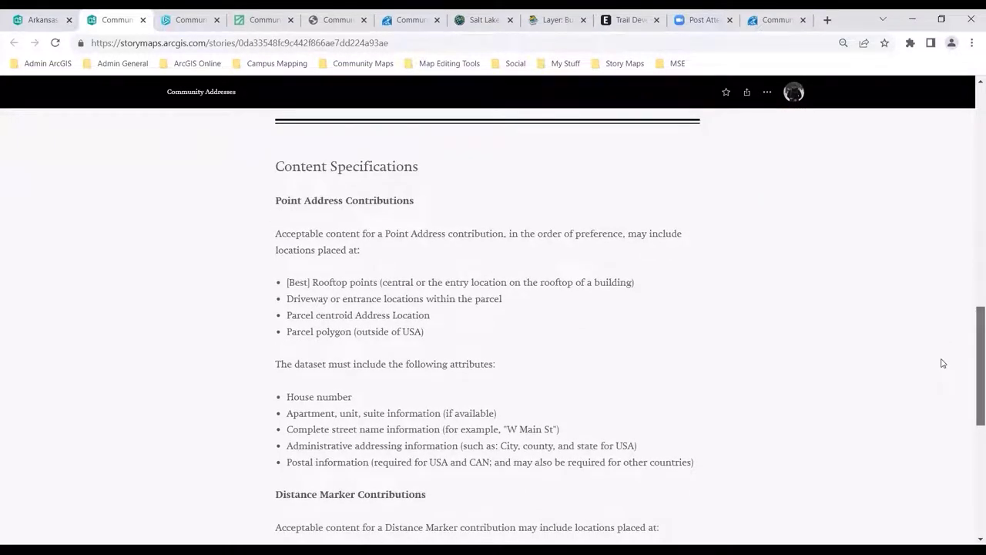
scroll(940, 367, "down", 1)
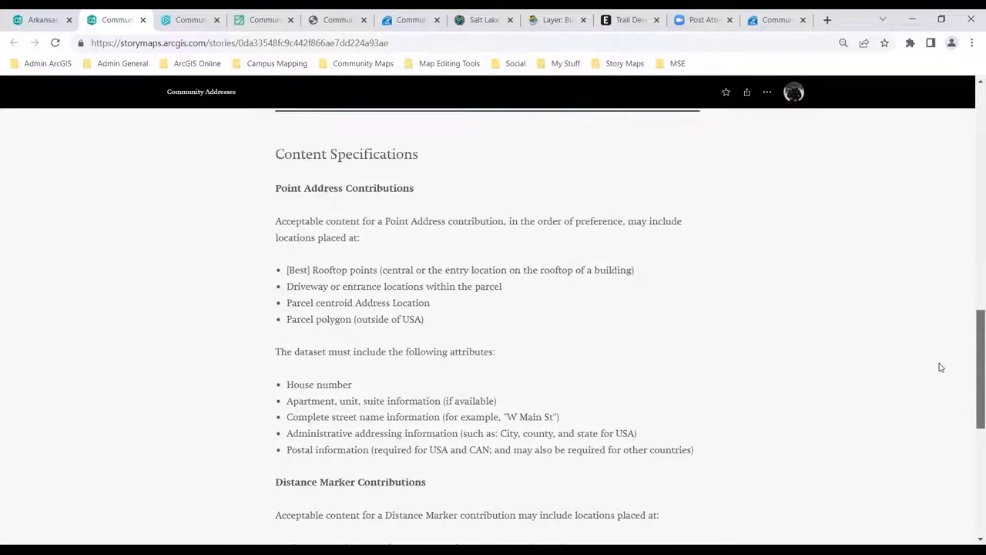
scroll(940, 368, "up", 15)
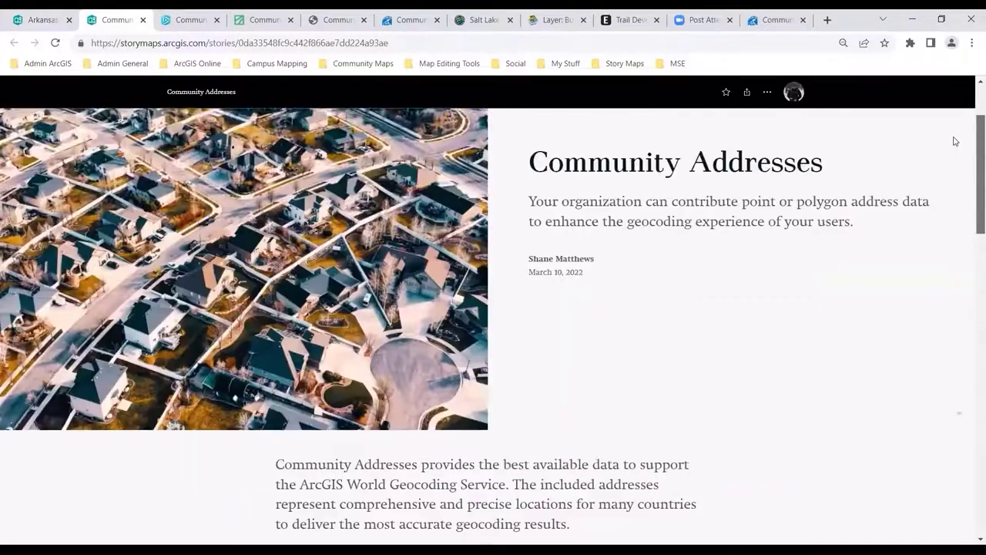
scroll(954, 141, "up", 2)
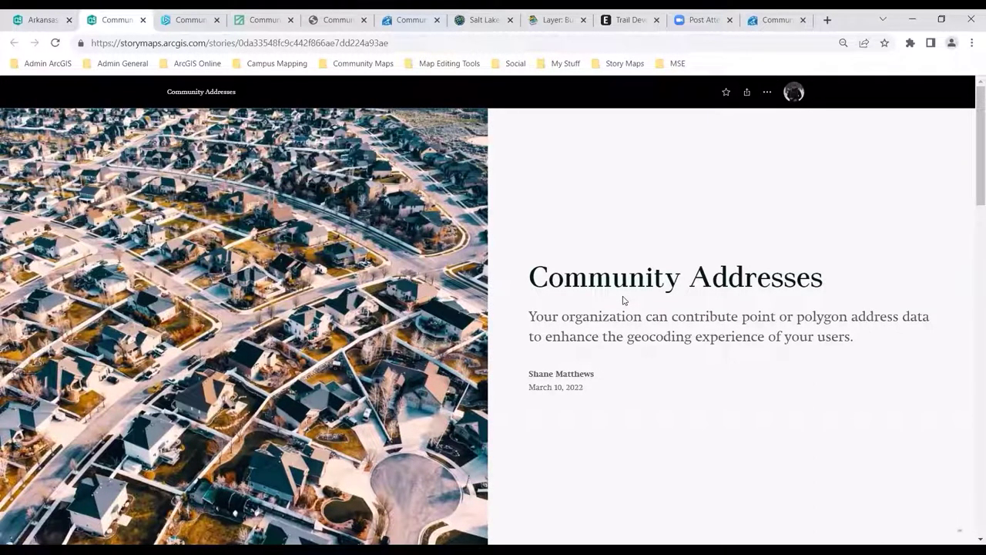
Step: Go back to the Arkansas GIS User Forum story map and return to its cover
left_click(38, 20)
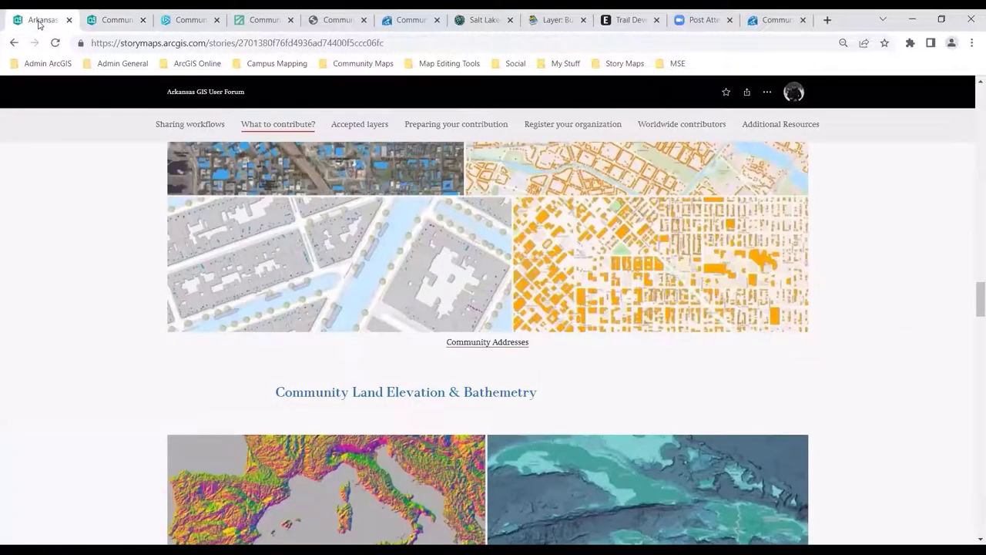
left_click(216, 93)
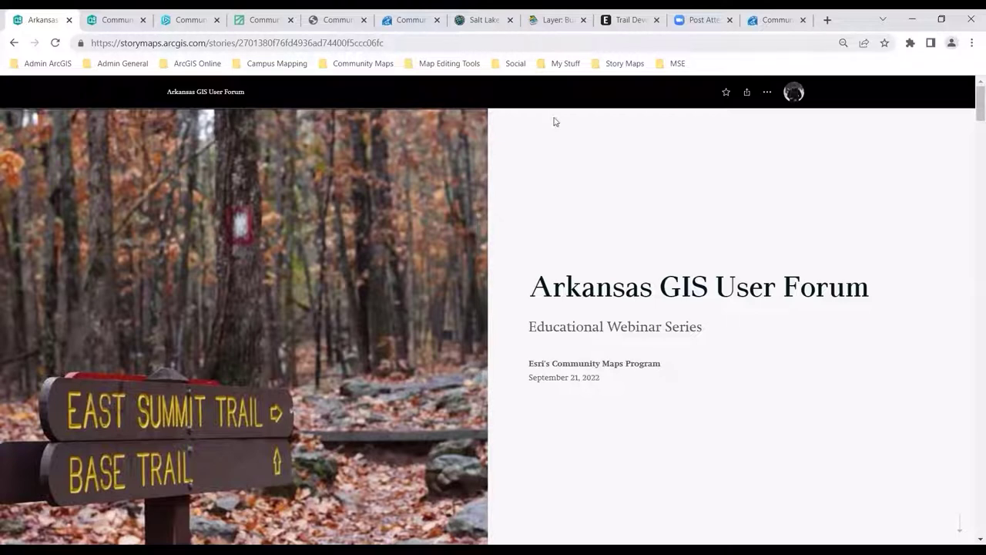
left_click(146, 43)
left_click(570, 180)
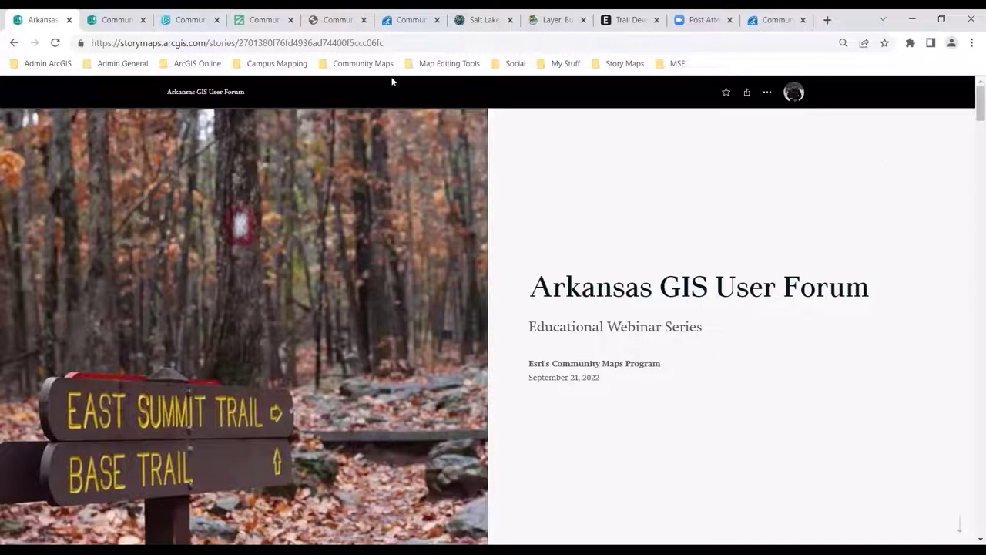
Step: Revisit the Community Addresses story and view Arkansas on the Community Maps Basemap Contributors map
left_click(133, 21)
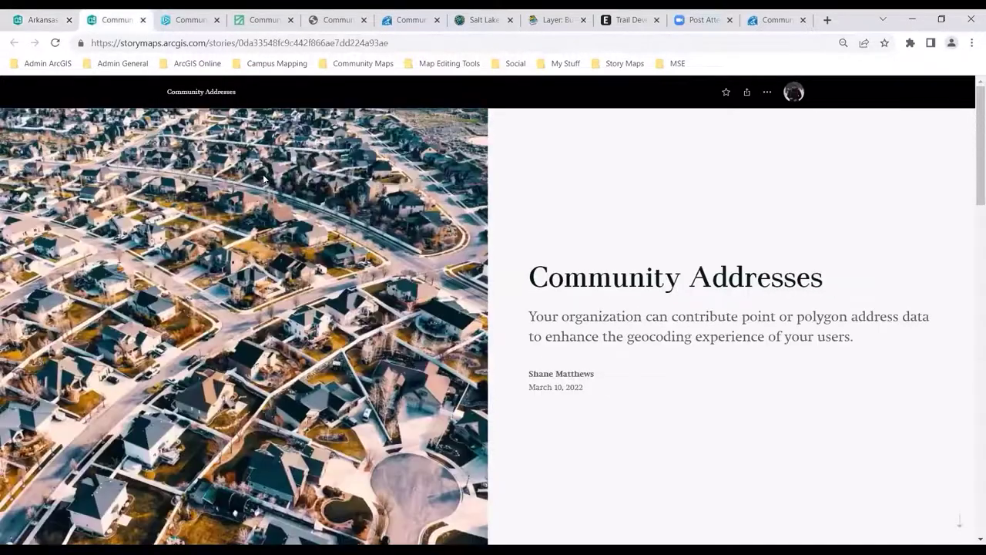
left_click(185, 23)
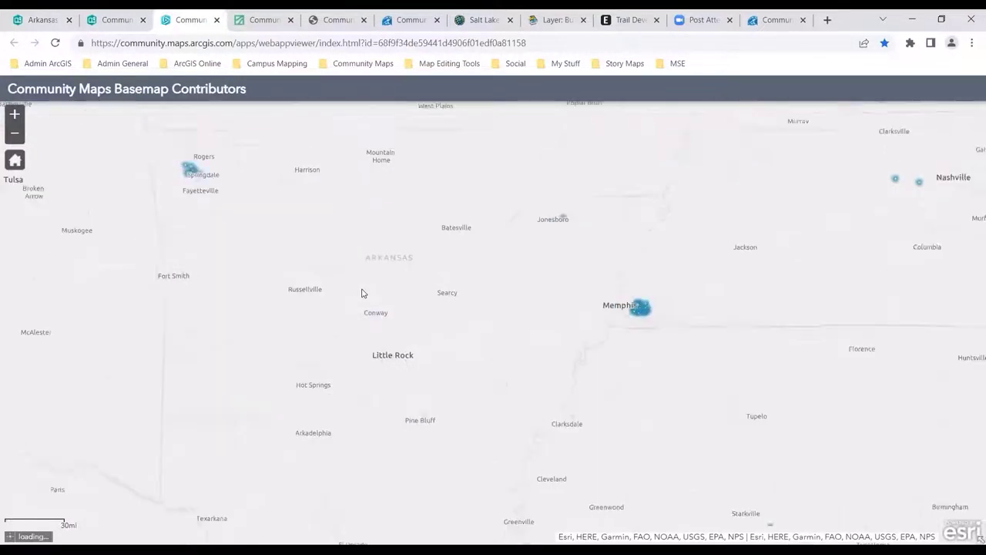
scroll(362, 292, "down", 3)
scroll(362, 293, "up", 2)
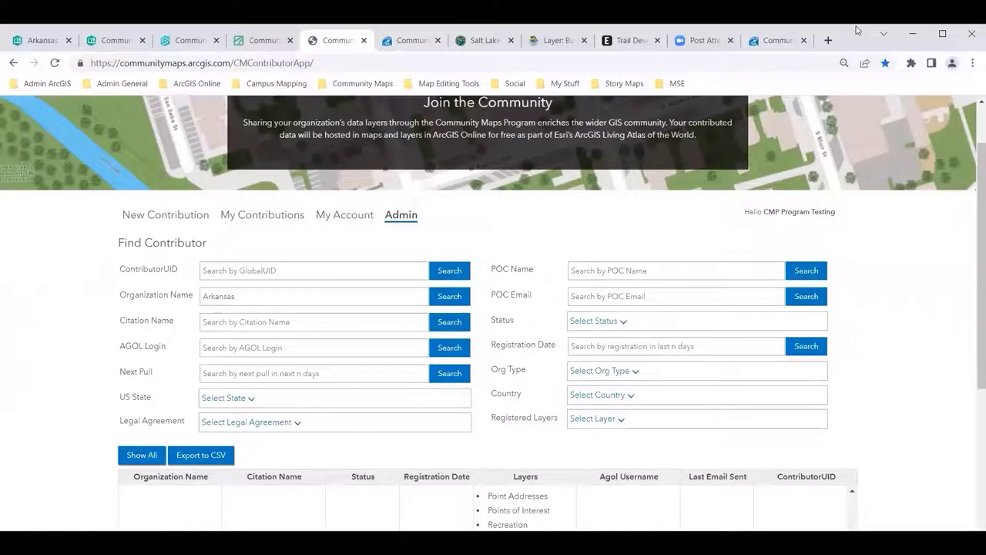
Step: Open the City of Fayetteville, Arkansas contributor record, review its registered layers, and bring up its service subscriptions
scroll(100, 466, "down", 5)
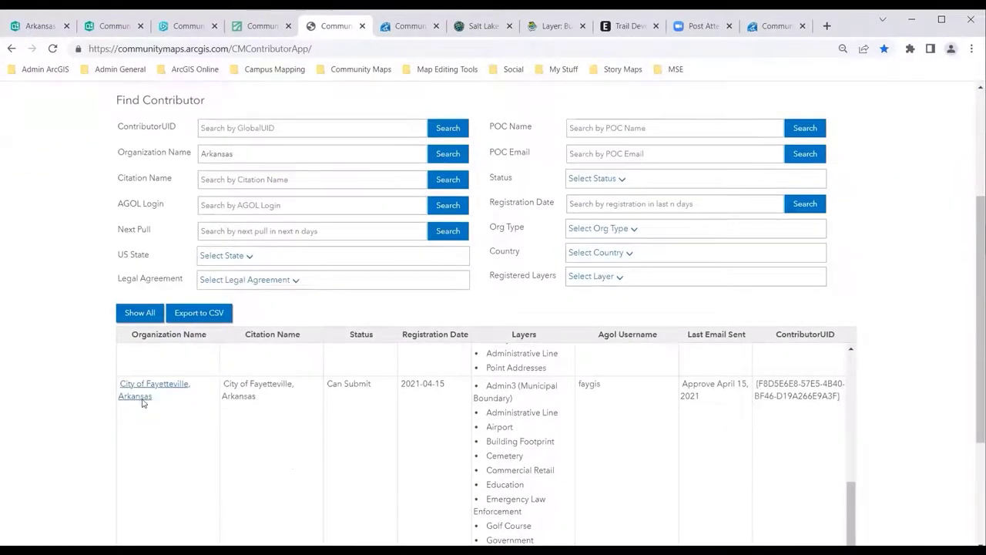
left_click(135, 397)
scroll(301, 314, "down", 4)
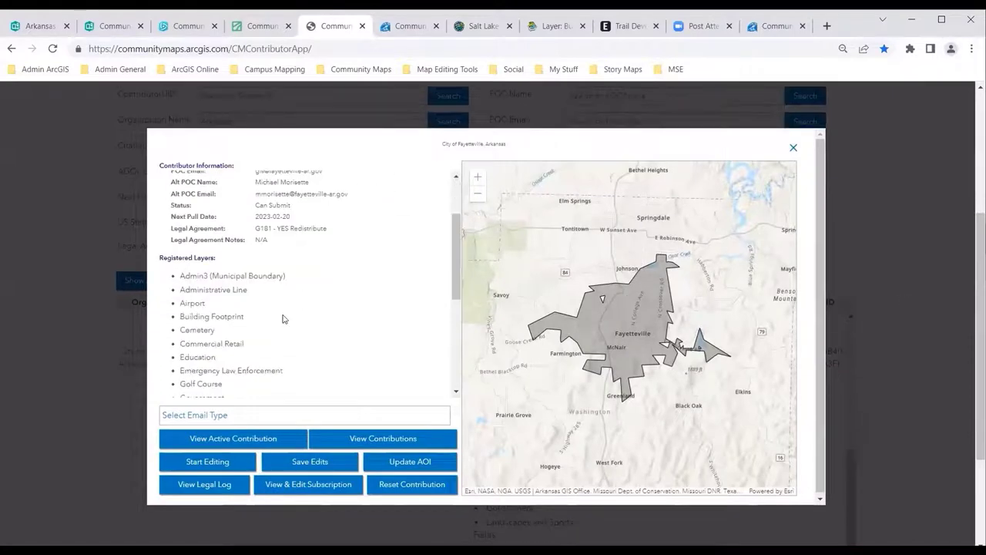
scroll(282, 319, "up", 2)
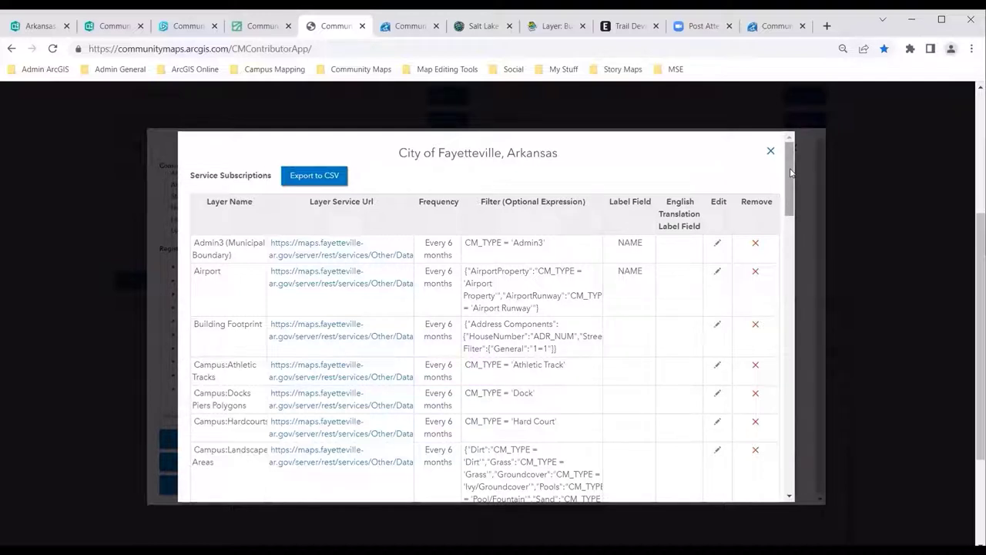
Step: Examine Fayetteville's service subscriptions, including layer URLs, update frequency, filters and next pull date, and return to the start of the list
left_click_drag(791, 172, 808, 158)
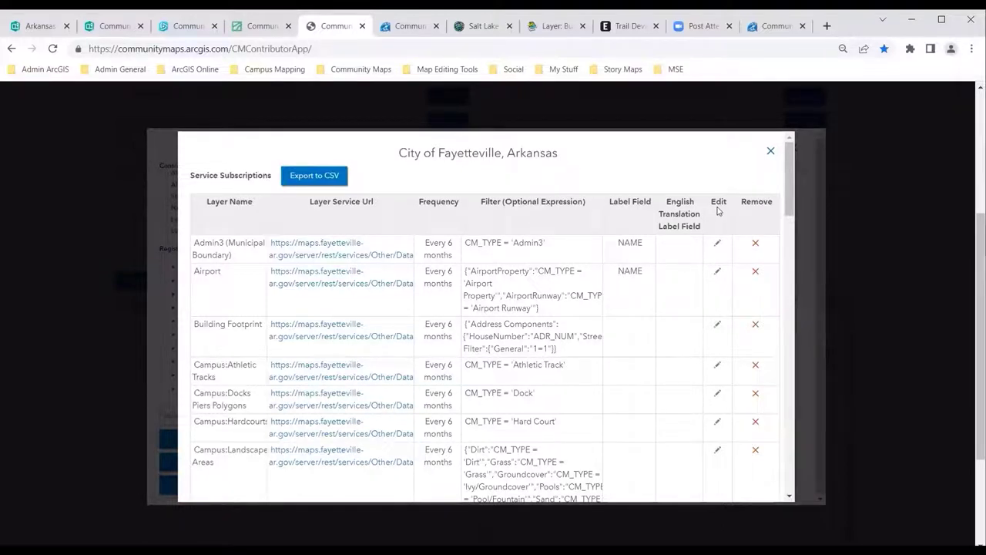
scroll(633, 289, "down", 3)
scroll(632, 288, "up", 3)
scroll(625, 291, "down", 7)
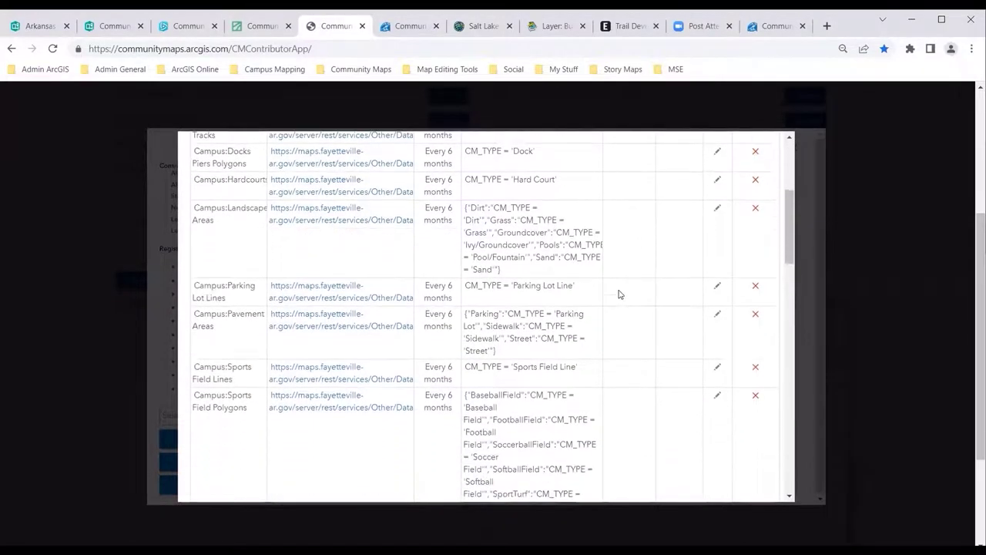
scroll(617, 293, "down", 10)
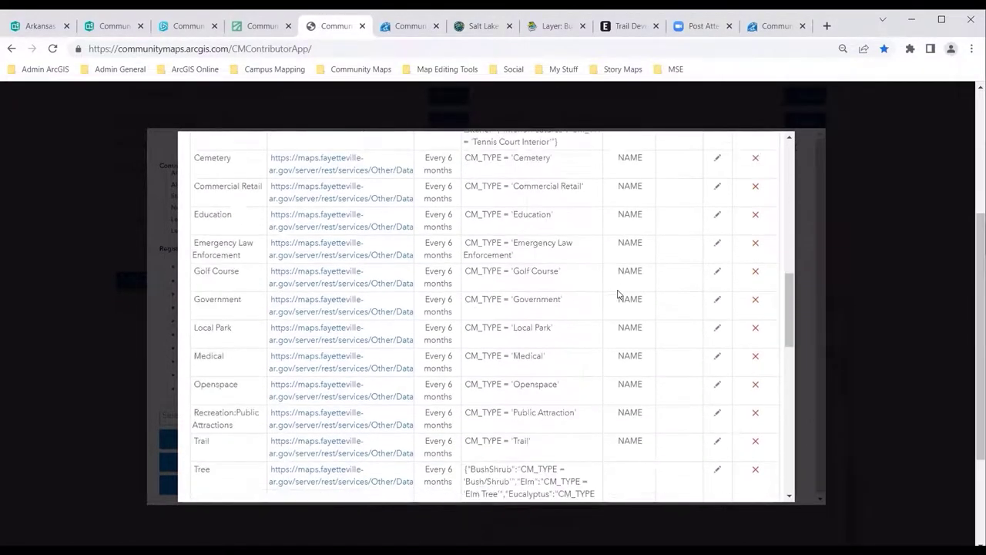
scroll(616, 294, "down", 9)
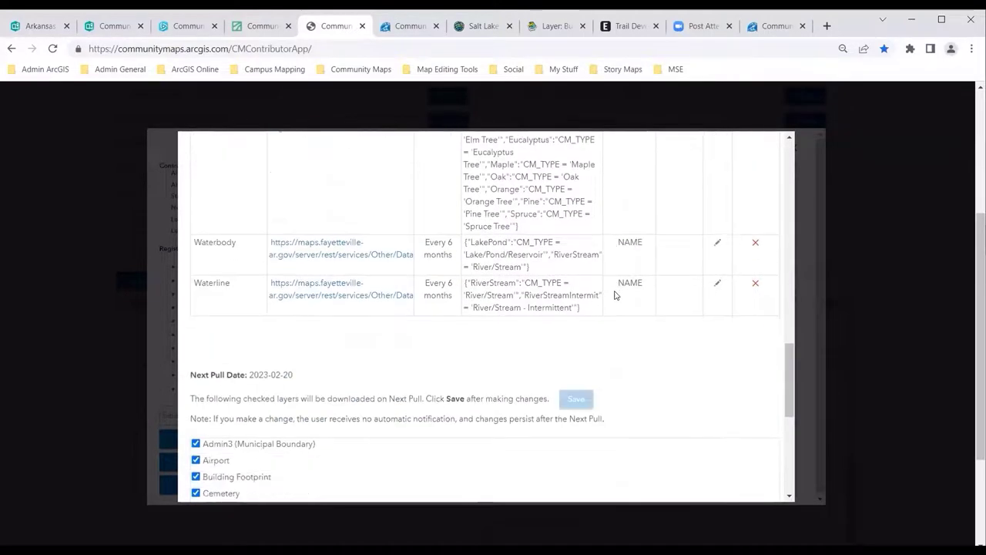
scroll(614, 295, "down", 1)
scroll(613, 295, "up", 5)
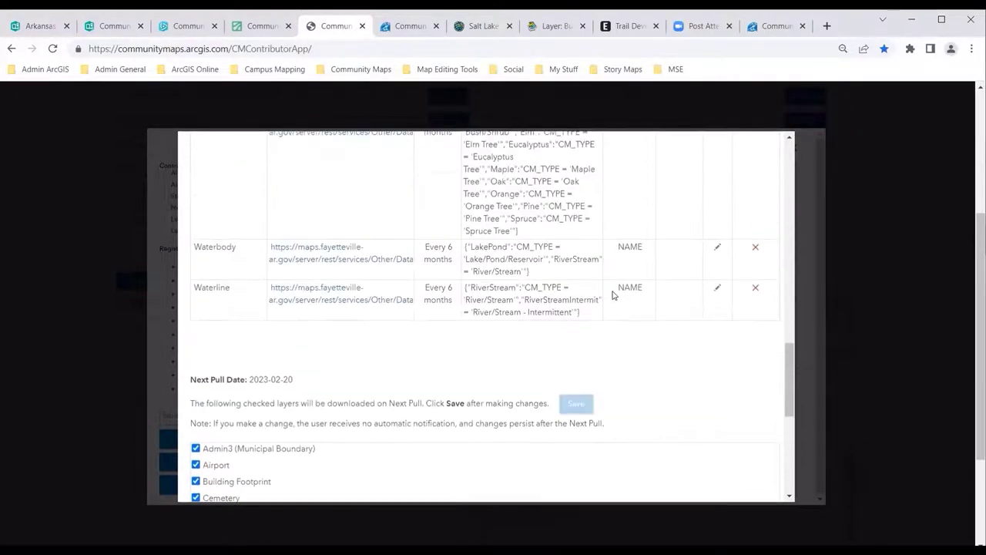
scroll(611, 295, "up", 8)
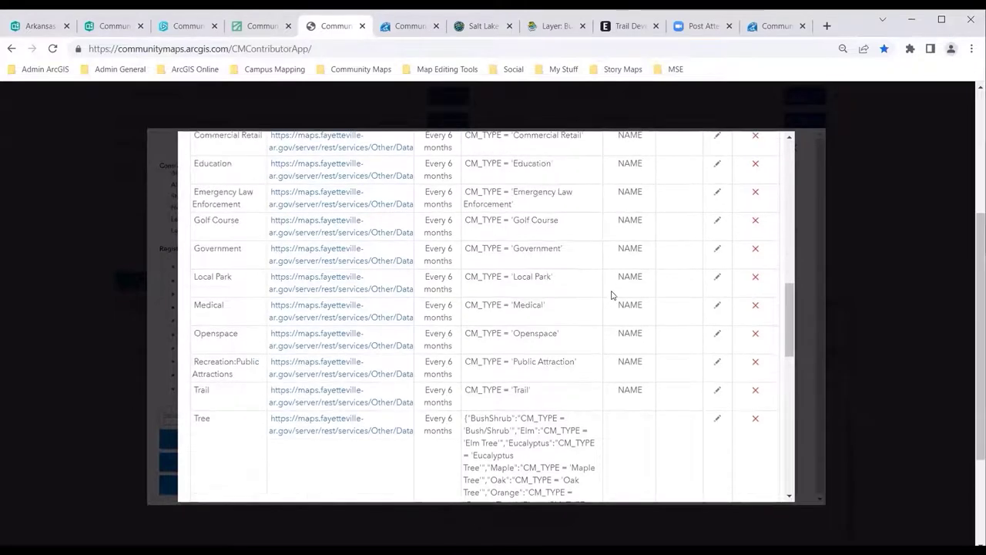
scroll(610, 294, "up", 10)
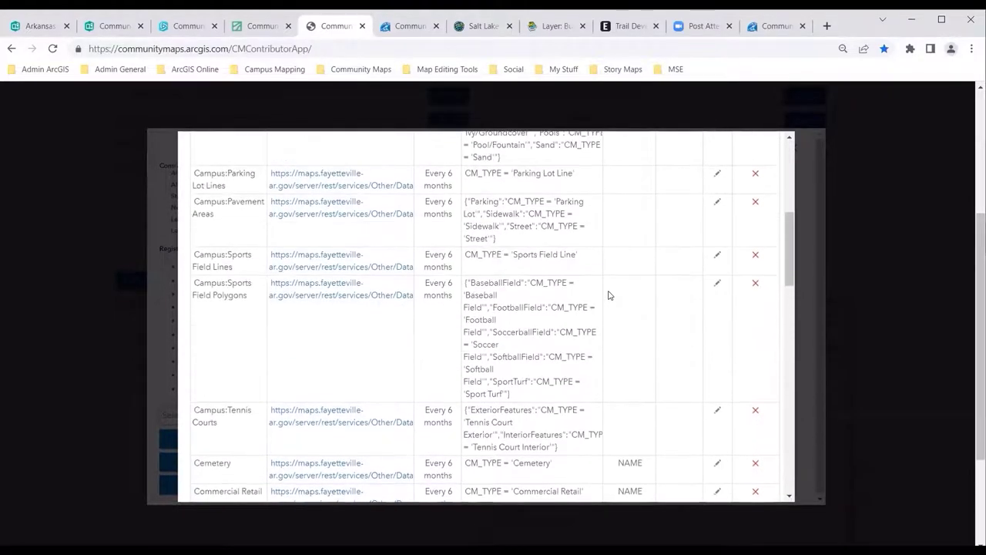
scroll(608, 295, "up", 2)
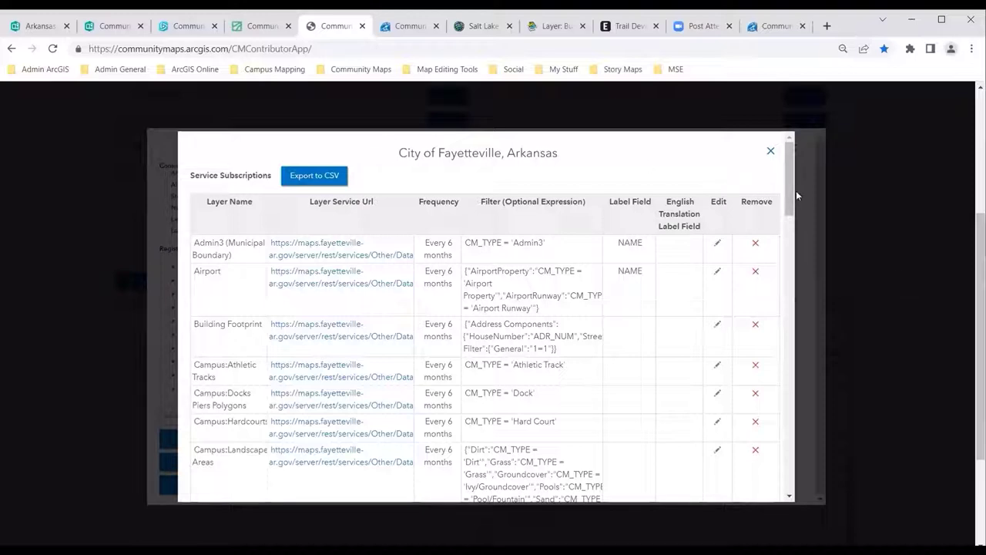
left_click_drag(789, 190, 794, 150)
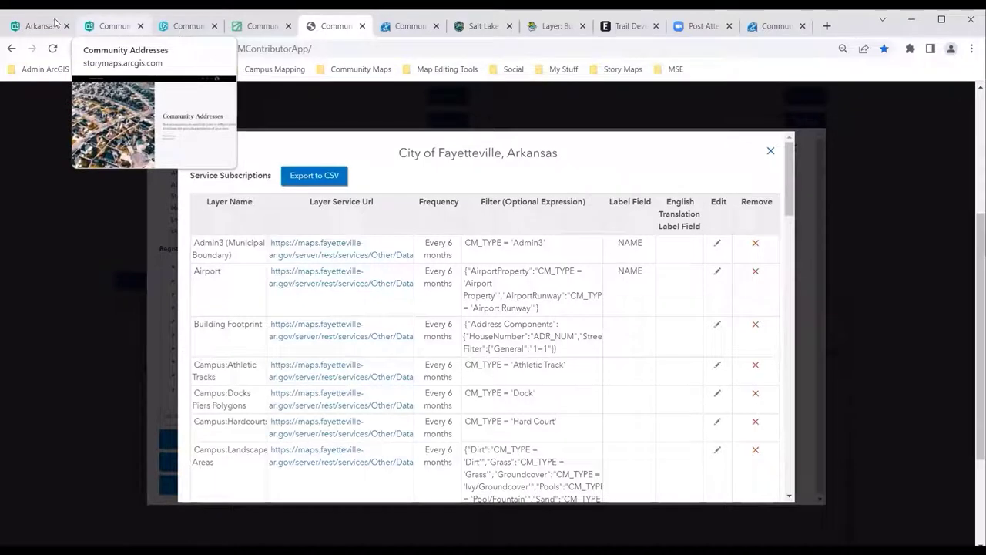
Step: Close the City of Fayetteville windows, look over the contribution pages, and open My Account
left_click(769, 152)
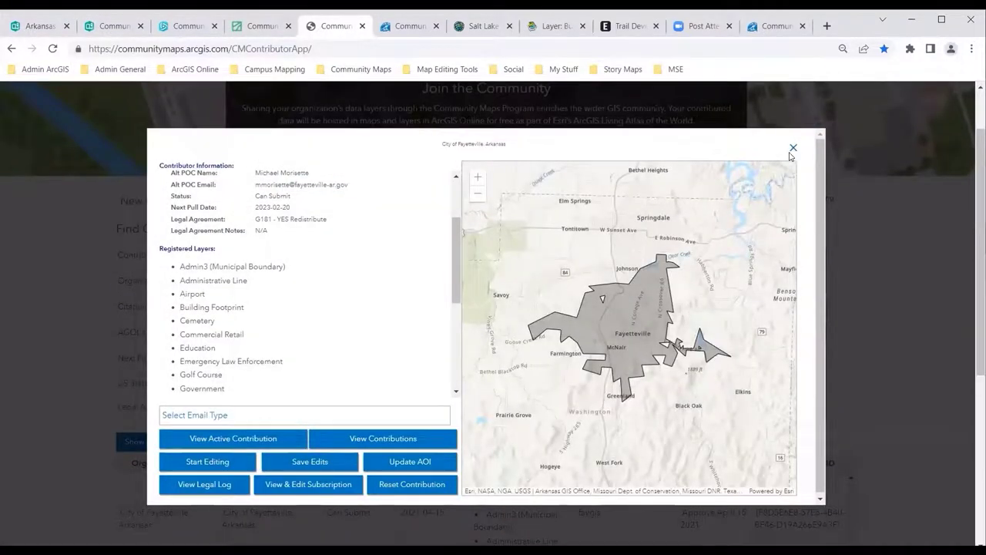
left_click(792, 149)
left_click(347, 203)
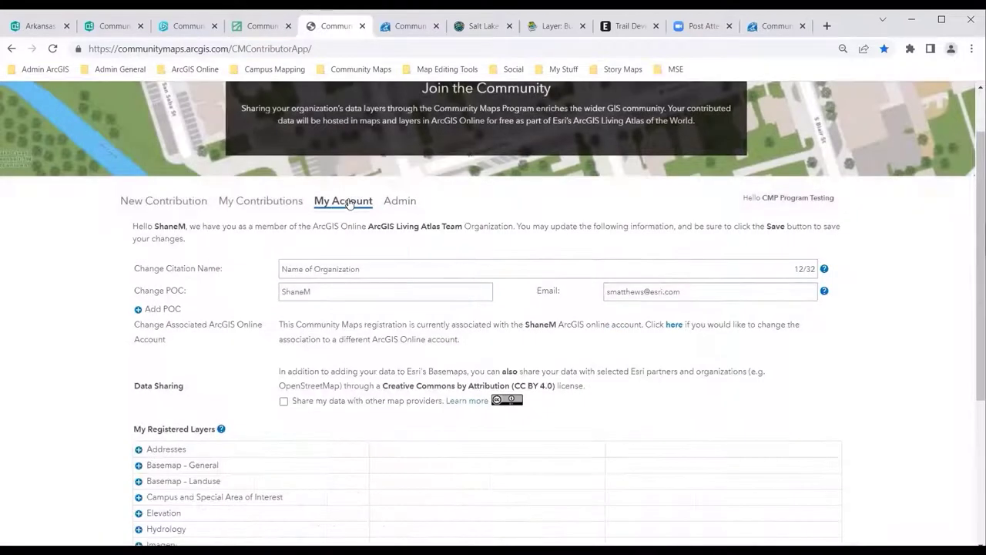
left_click(253, 202)
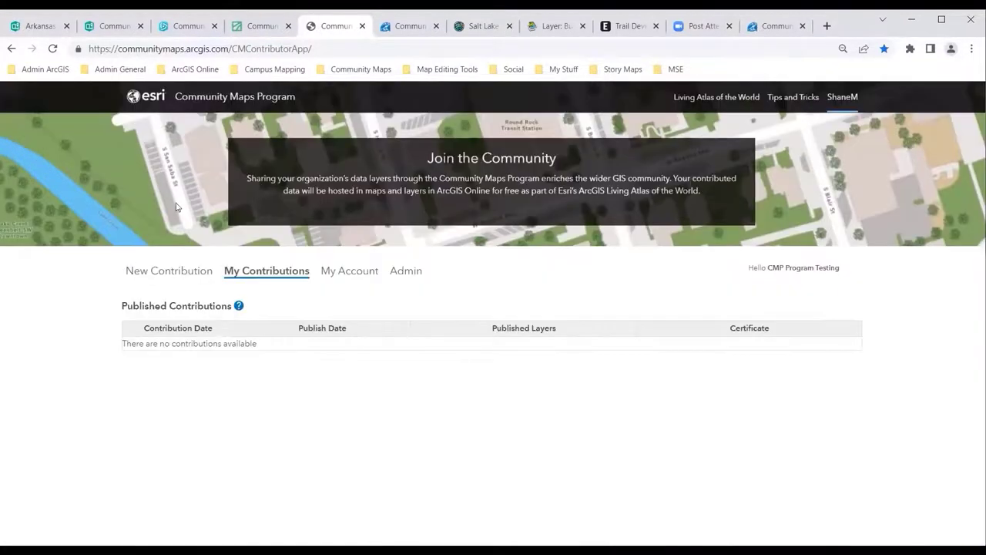
left_click(171, 273)
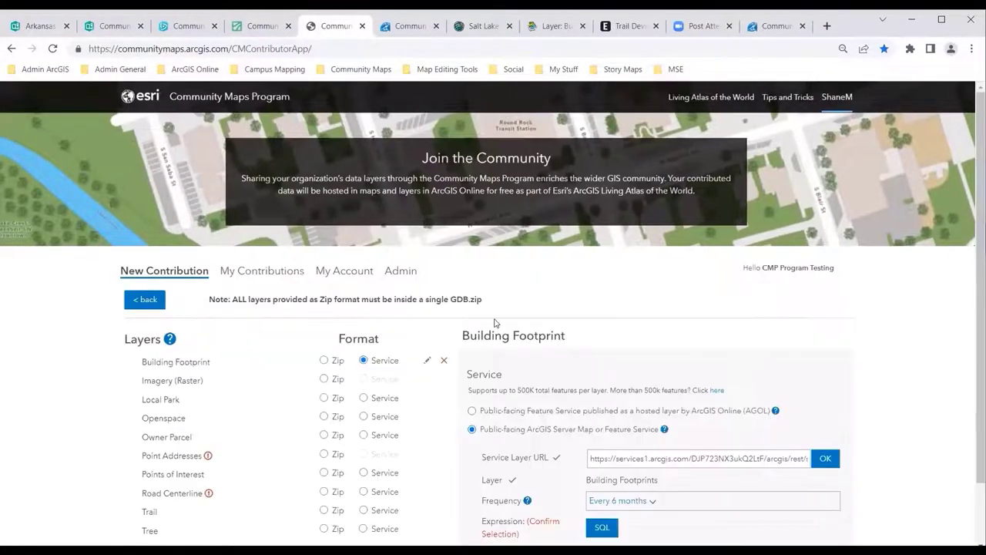
left_click(399, 273)
left_click(355, 273)
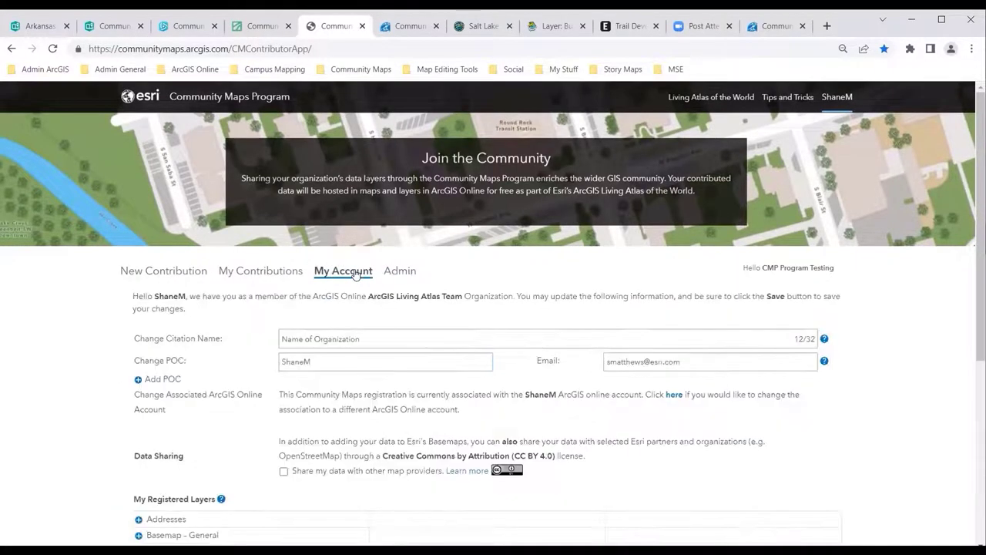
Step: Turn on sharing data with other map providers under Data Sharing and open the related Learn more article
scroll(889, 311, "down", 2)
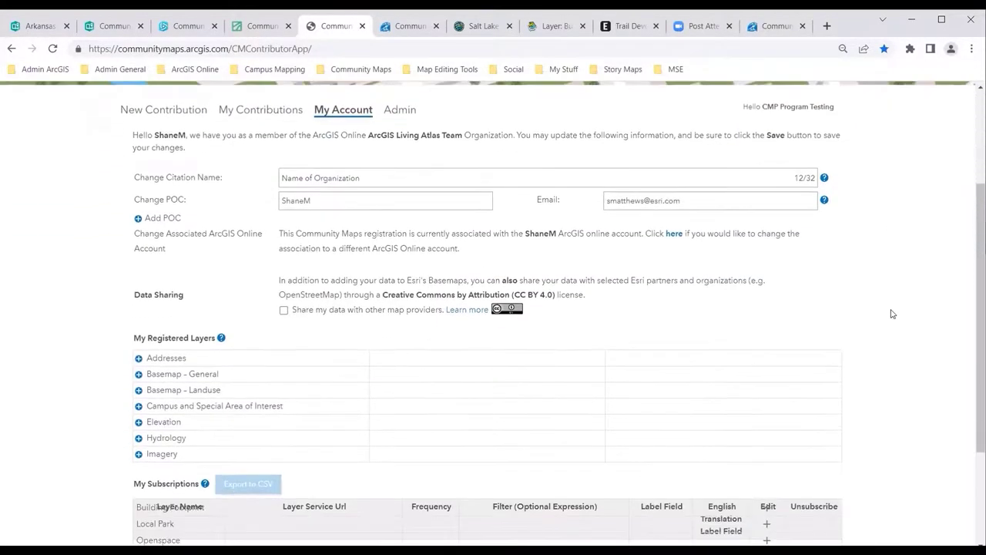
scroll(892, 313, "down", 1)
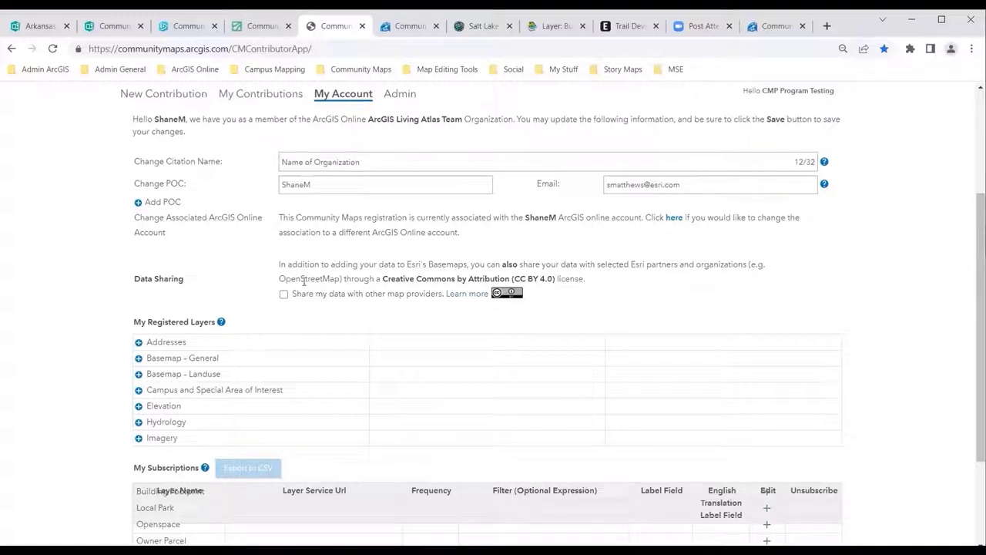
scroll(286, 293, "down", 1)
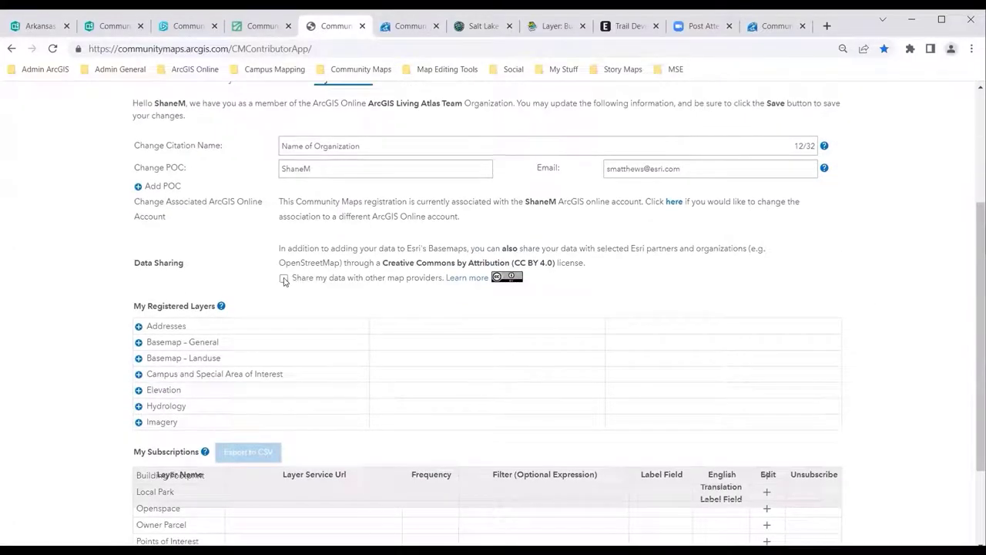
left_click(283, 279)
left_click(283, 279)
left_click(284, 279)
left_click(283, 279)
left_click(283, 279)
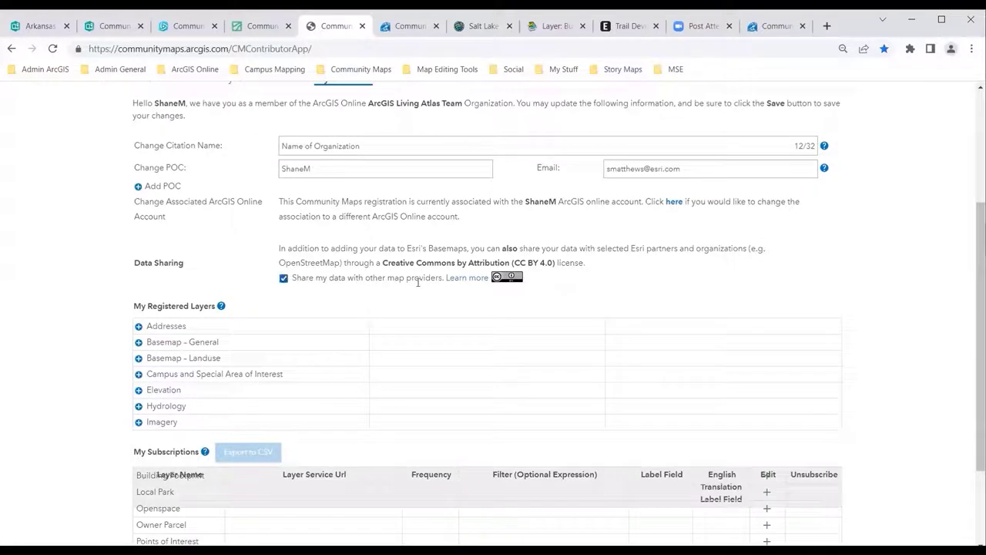
left_click(473, 279)
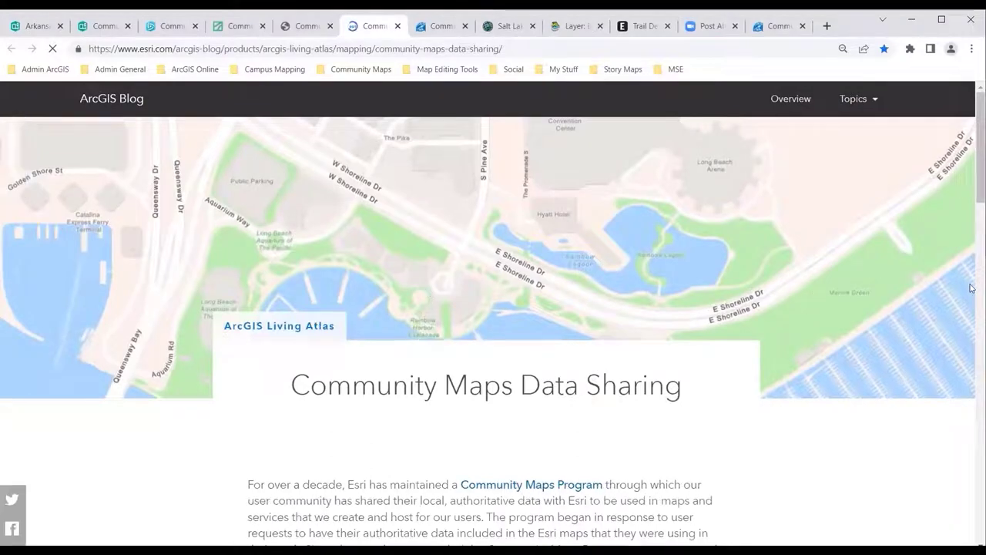
Step: Look through the Community Maps Data Sharing article and bring up the Community Maps Basemap Contributors map around Arkansas
left_click_drag(970, 176, 971, 285)
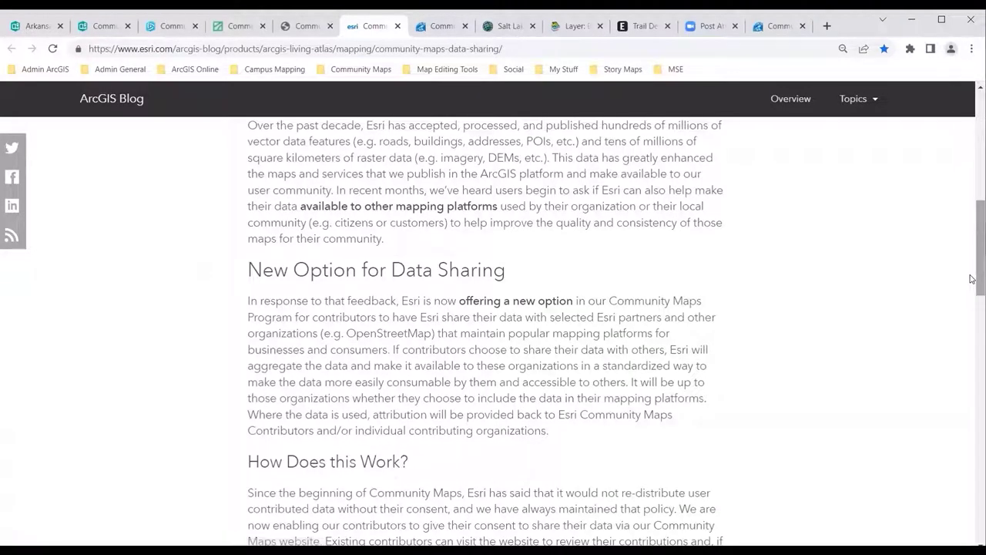
left_click_drag(970, 274, 970, 166)
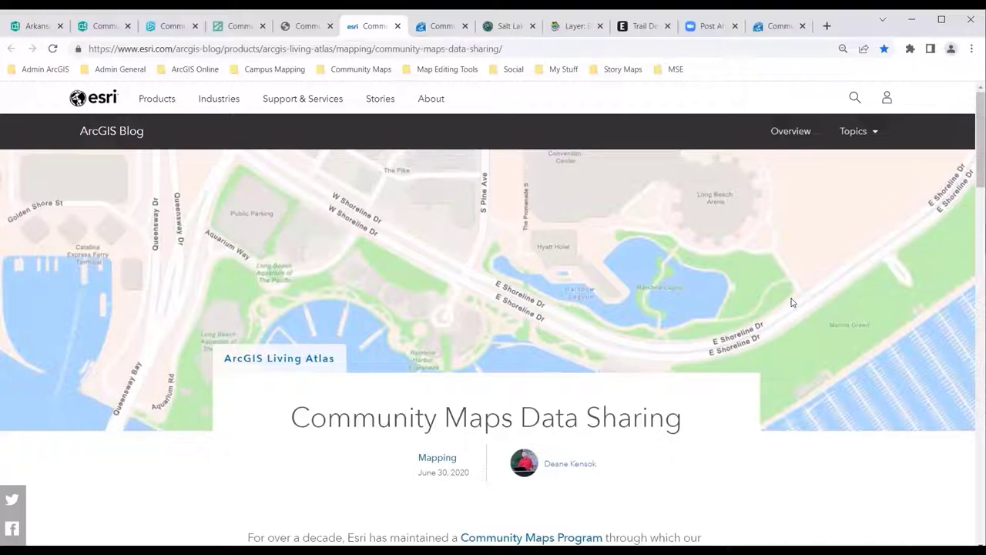
scroll(792, 304, "down", 2)
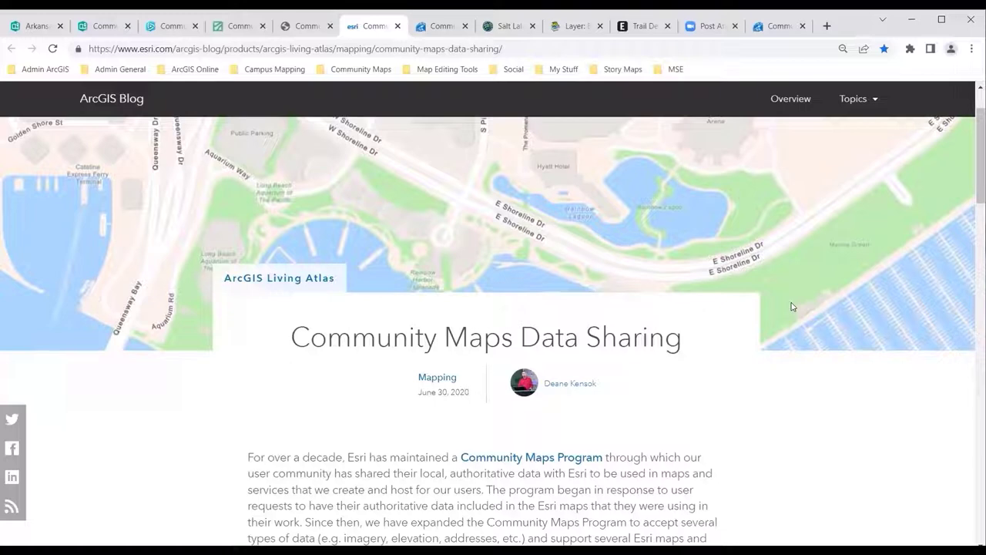
left_click(104, 28)
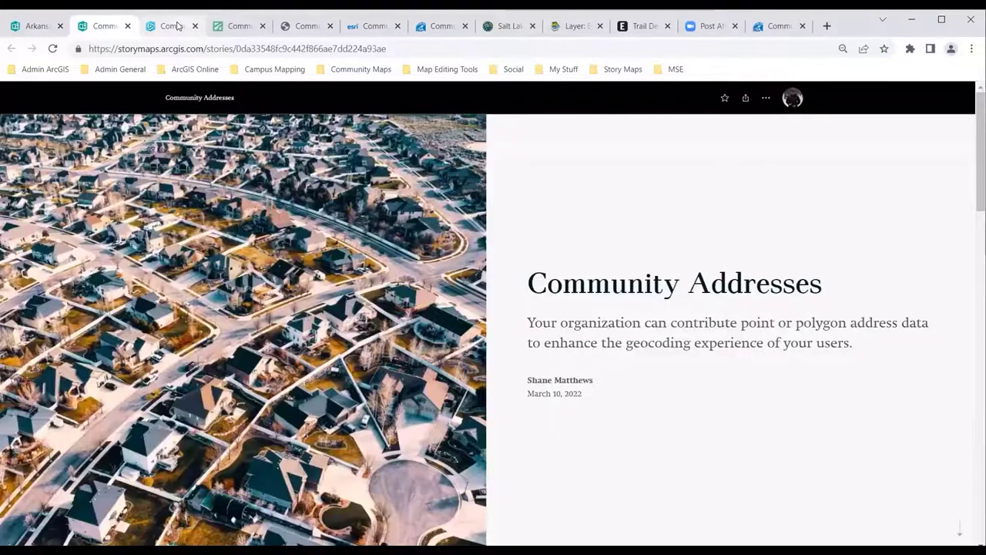
left_click(173, 26)
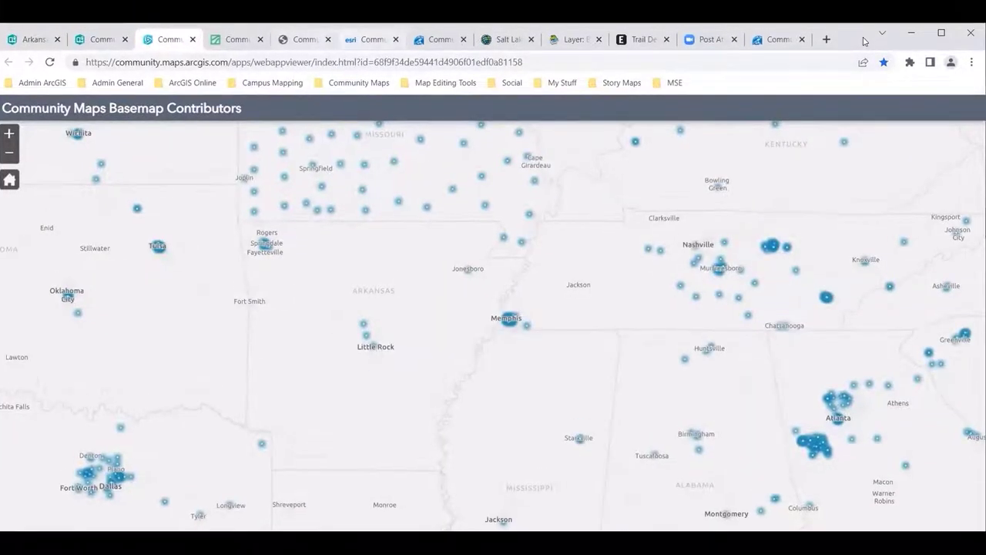
Step: Return to the contributor site's My Account page and turn off sharing data with other map providers under Data Sharing
key("ctrl+5")
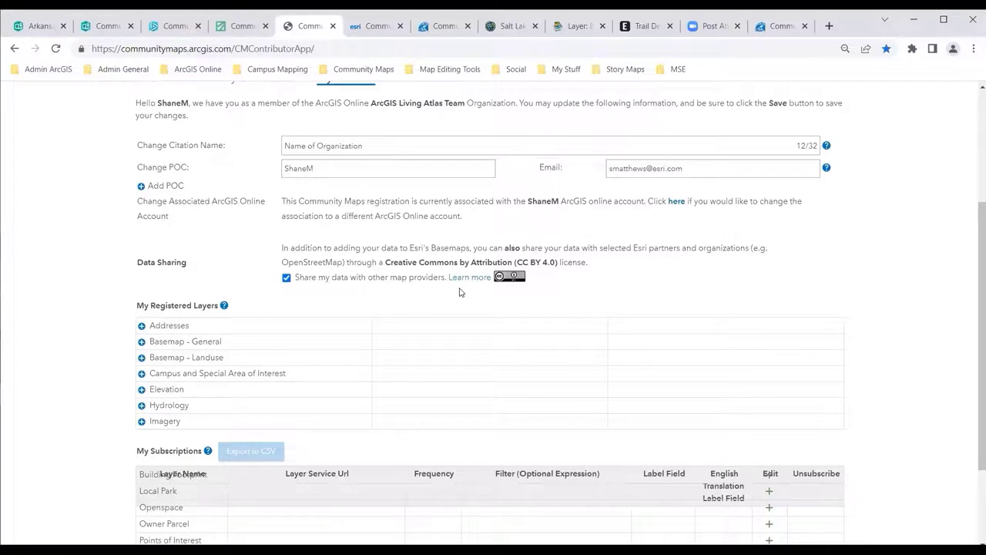
left_click(286, 278)
scroll(80, 307, "up", 2)
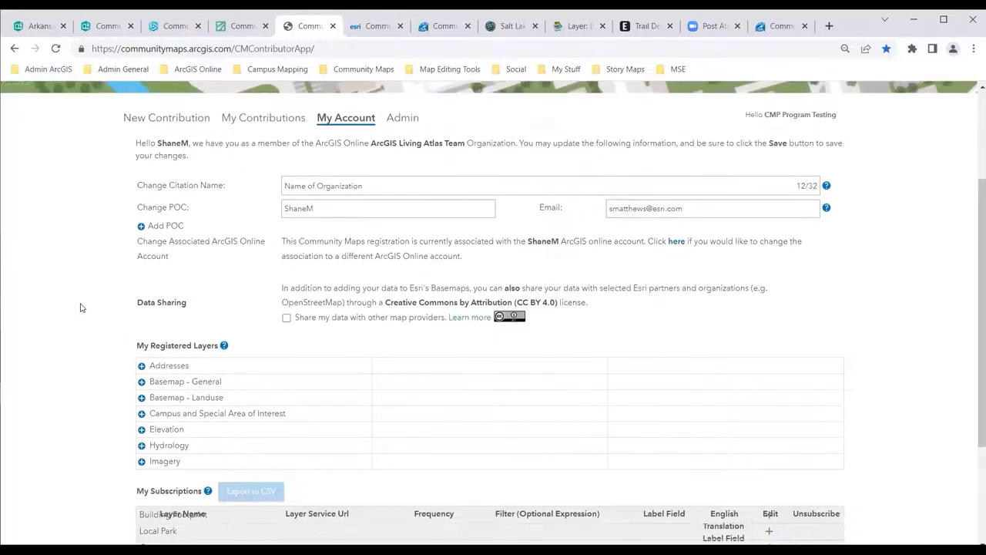
scroll(80, 307, "up", 2)
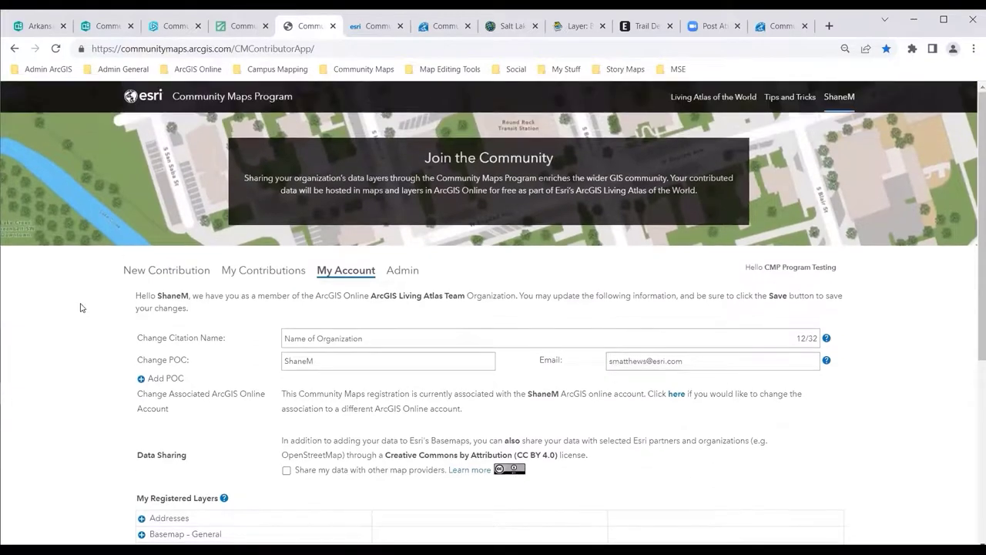